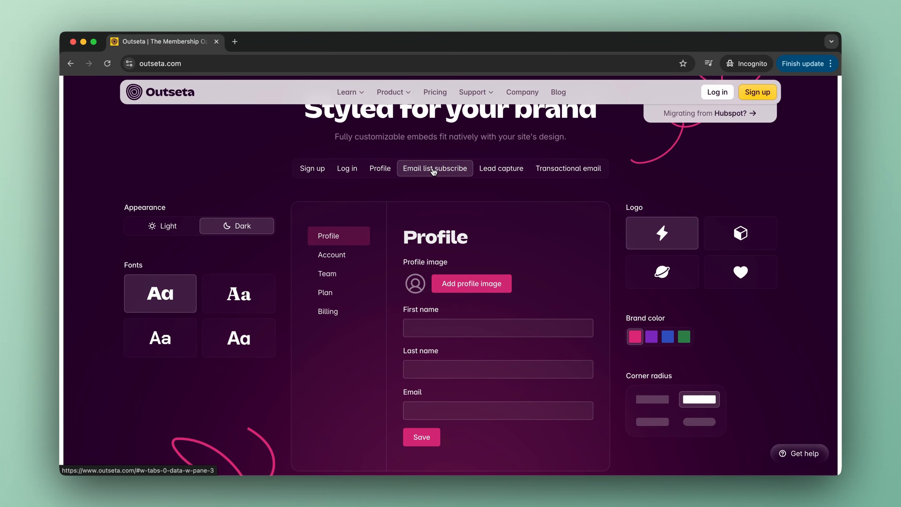
Show the Lead capture embed preview on the Outseta homepage
click(496, 171)
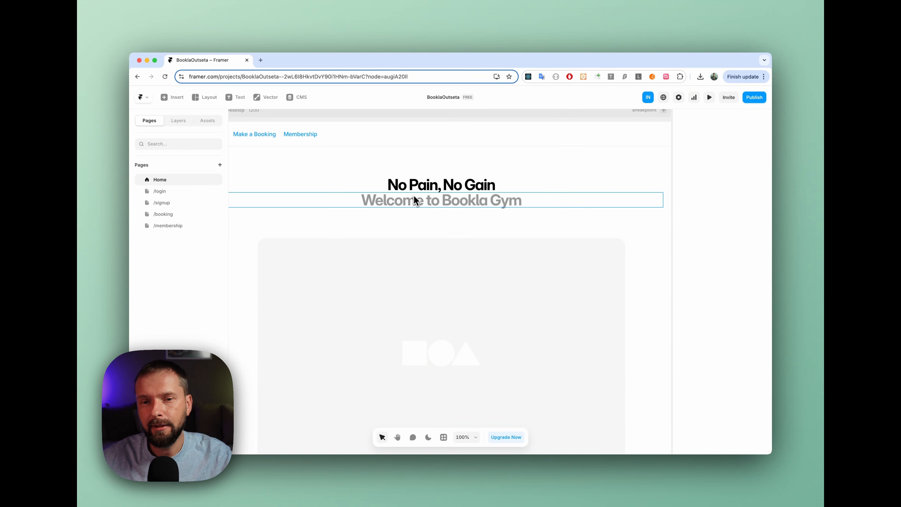
Look through the Home, /login, /signup, /booking and /membership pages of the BooklaOutseta project, ending on Home
scroll(282, 153, left, 2)
scroll(282, 154, right, 1)
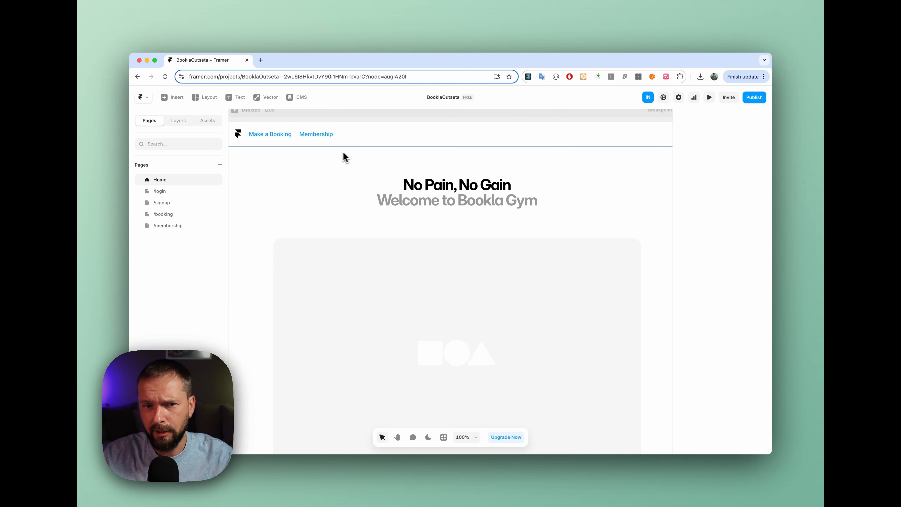
scroll(327, 163, down, 5)
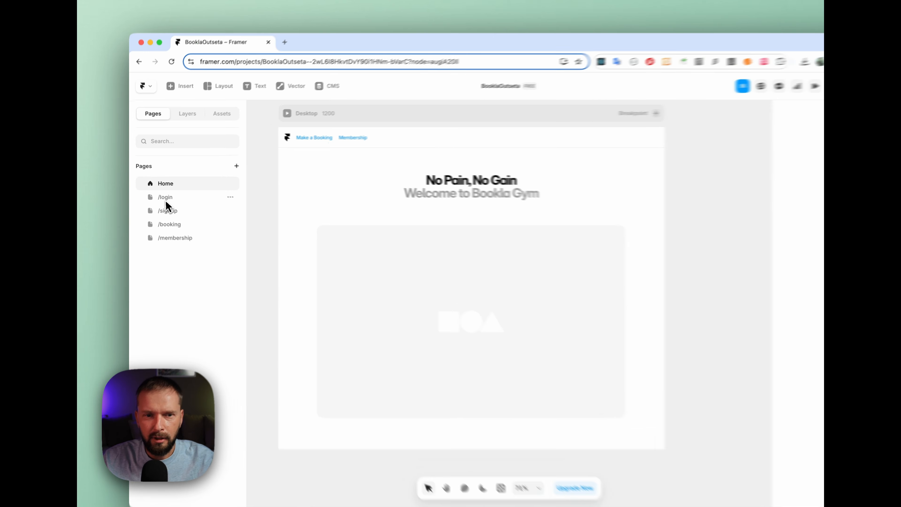
click(161, 192)
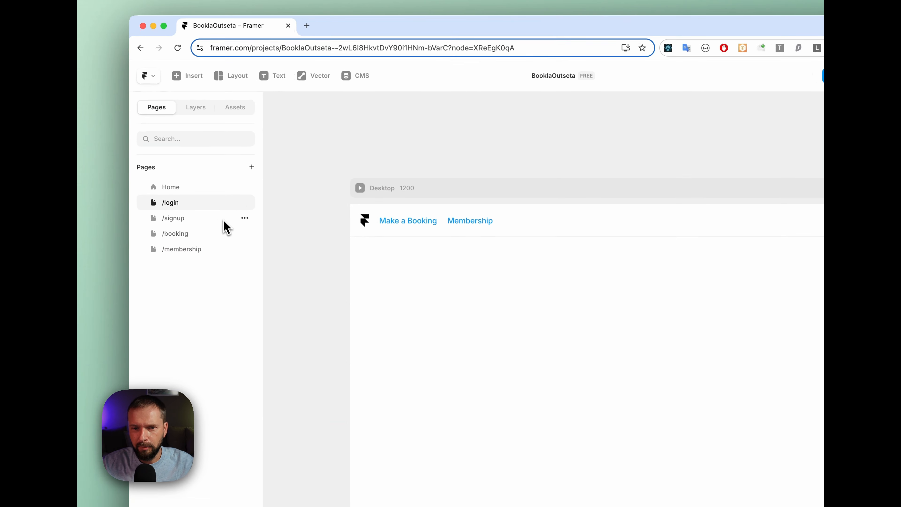
click(173, 220)
click(185, 238)
click(183, 249)
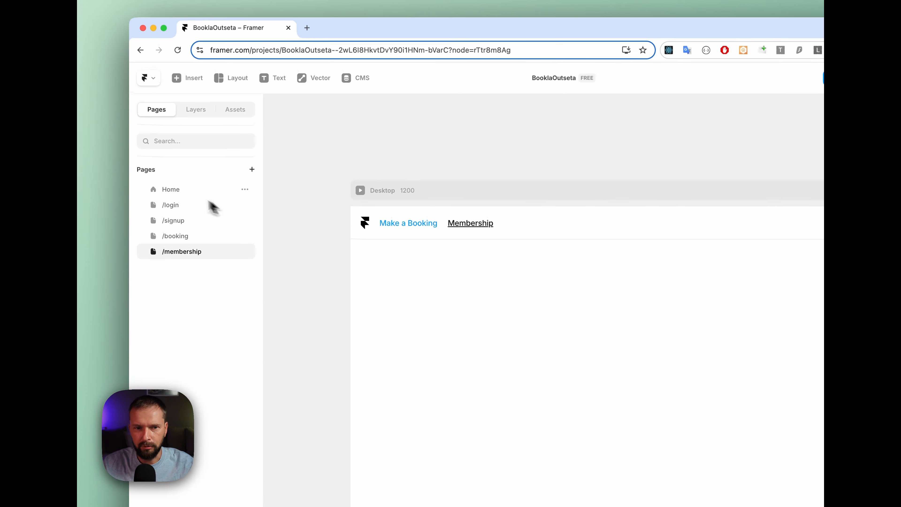
click(183, 187)
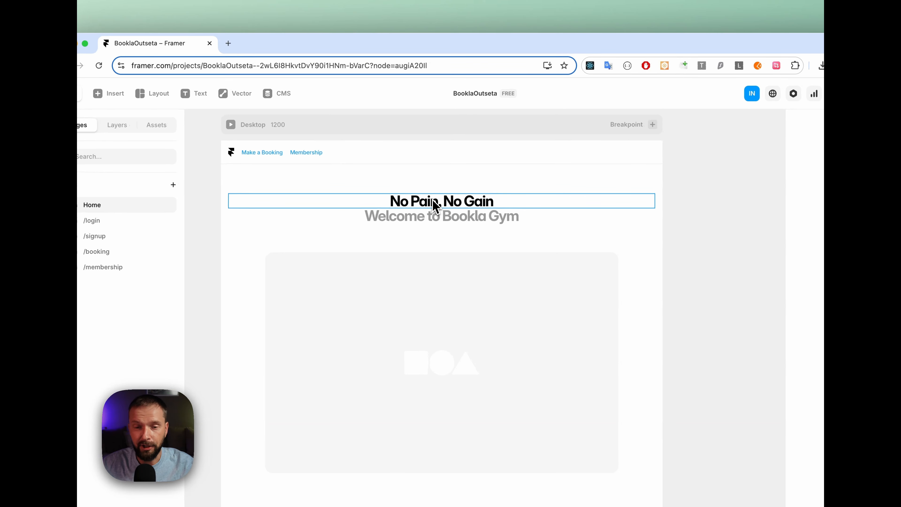
Preview the site, try its header navigation and logo link, and return to the editor
click(355, 163)
click(701, 119)
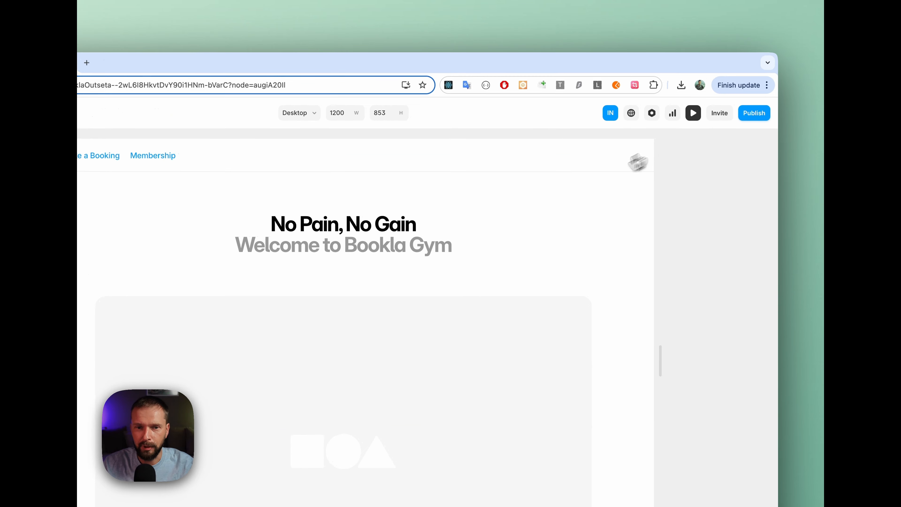
click(261, 156)
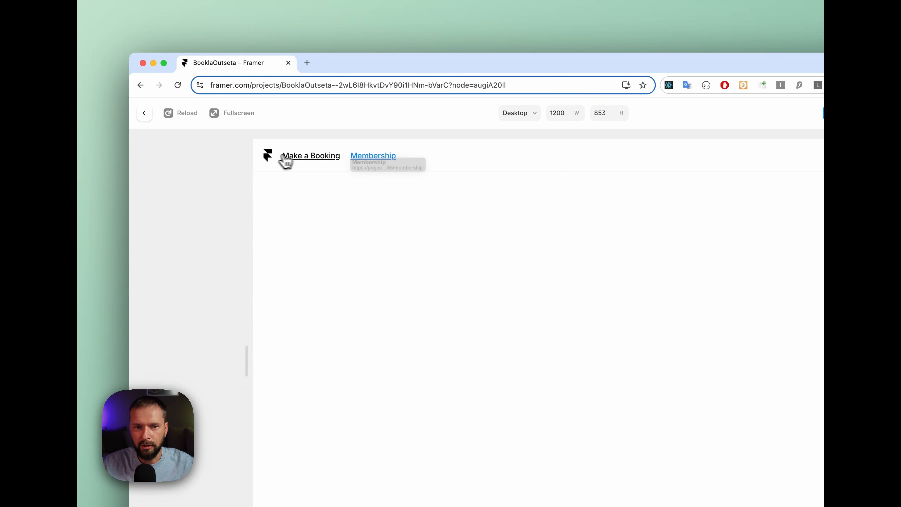
click(272, 157)
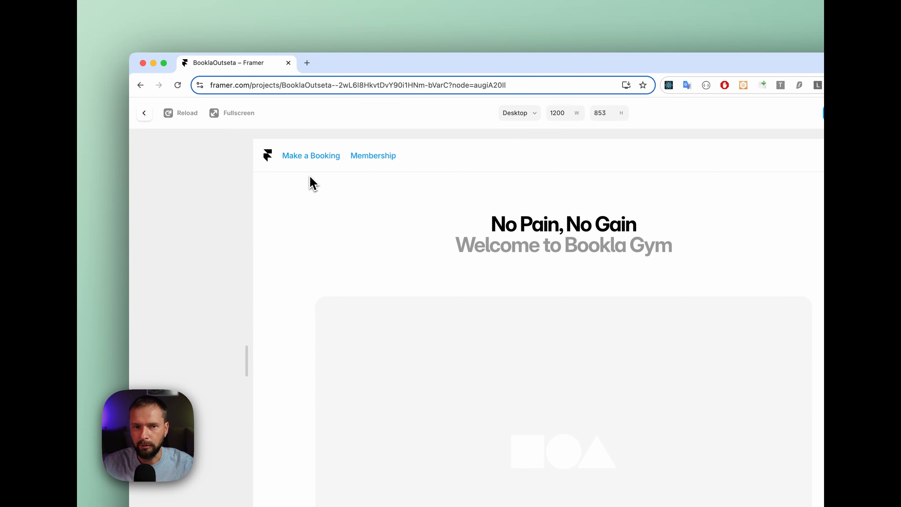
click(144, 113)
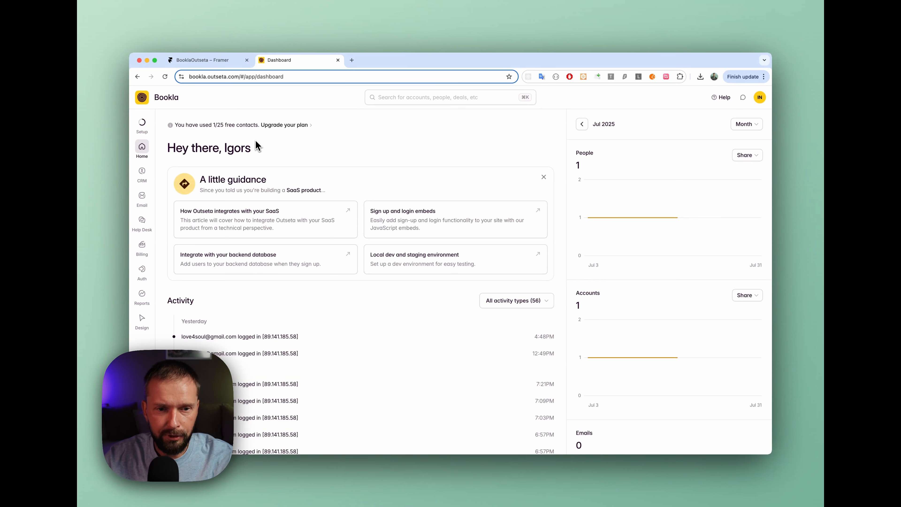
Review the Free plan's overview settings in the Outseta billing plans and return to the plans list
mouse_move(156, 212)
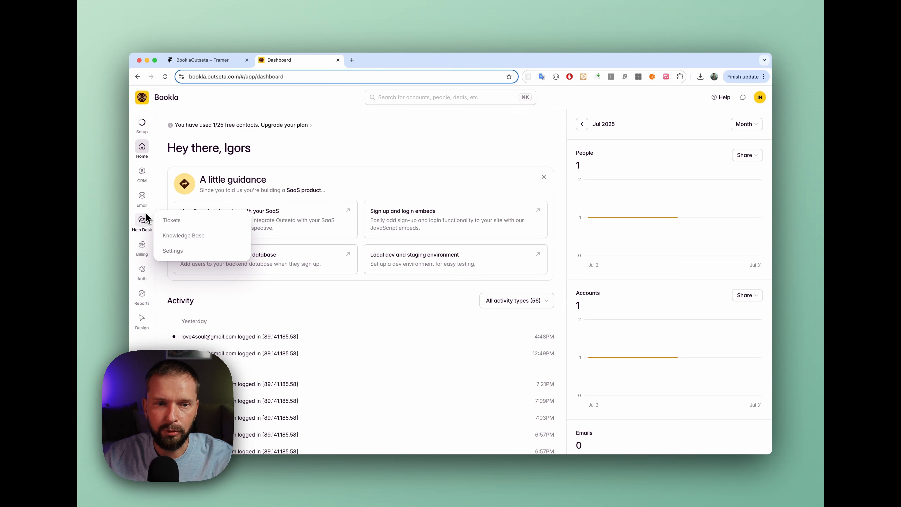
mouse_move(142, 245)
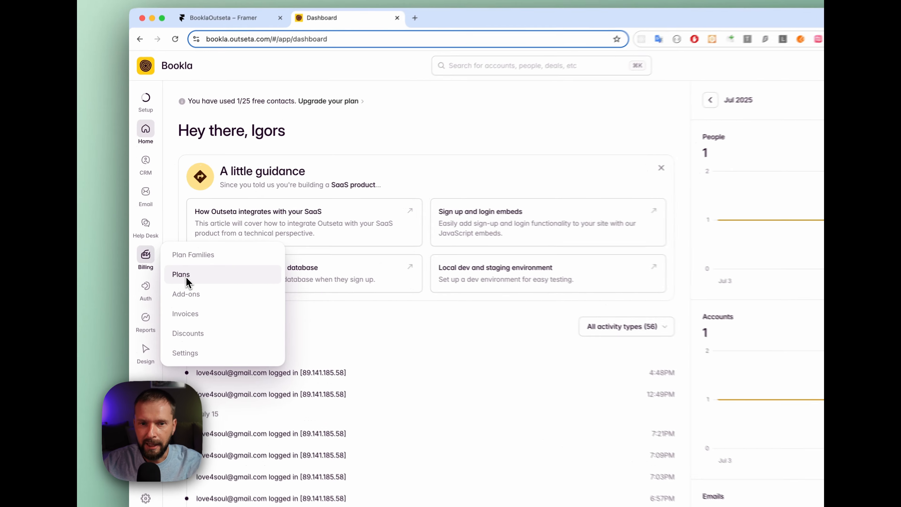
click(185, 276)
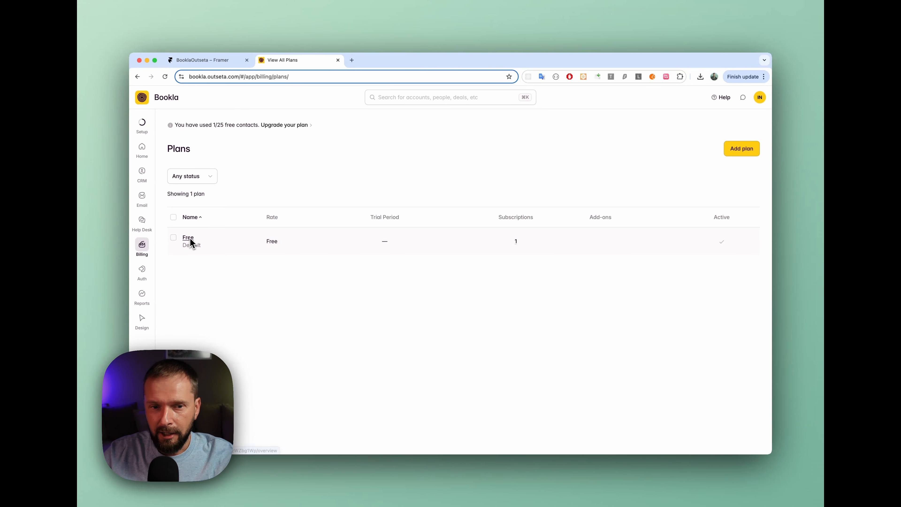
click(191, 237)
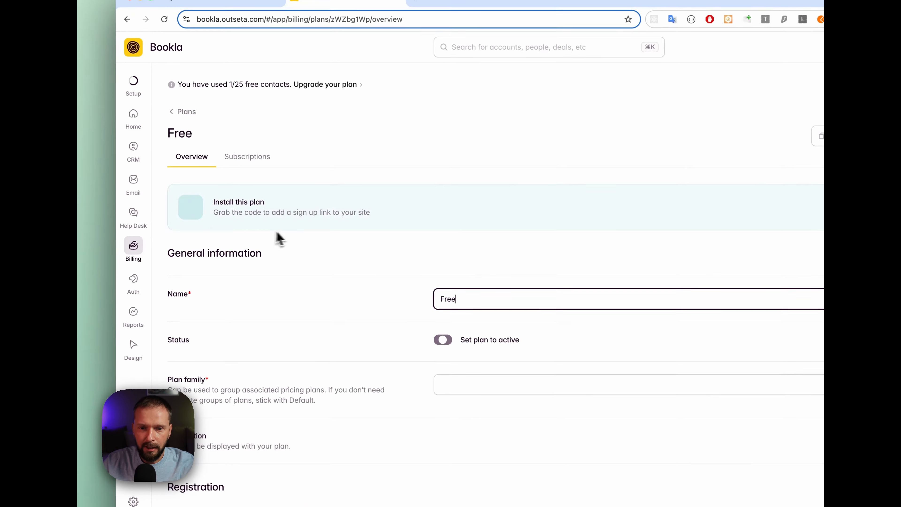
scroll(355, 296, down, 4)
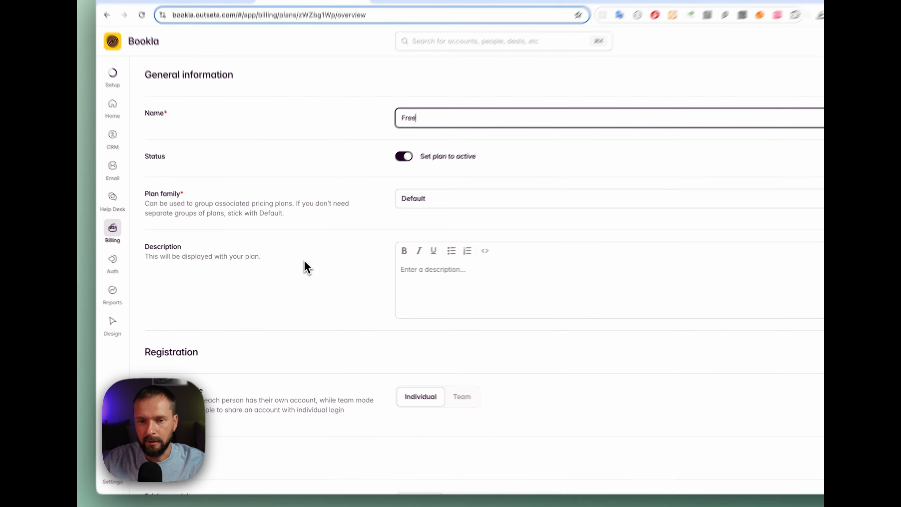
scroll(307, 266, up, 3)
scroll(305, 254, up, 2)
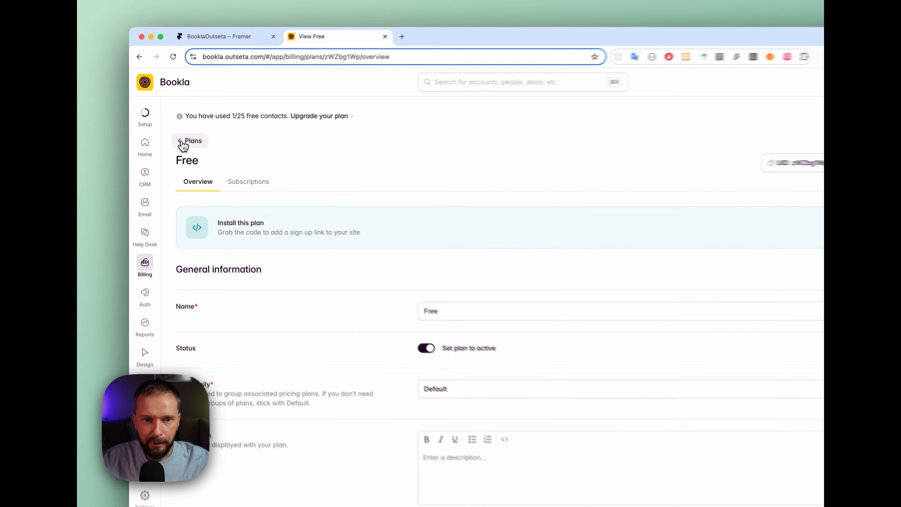
click(180, 145)
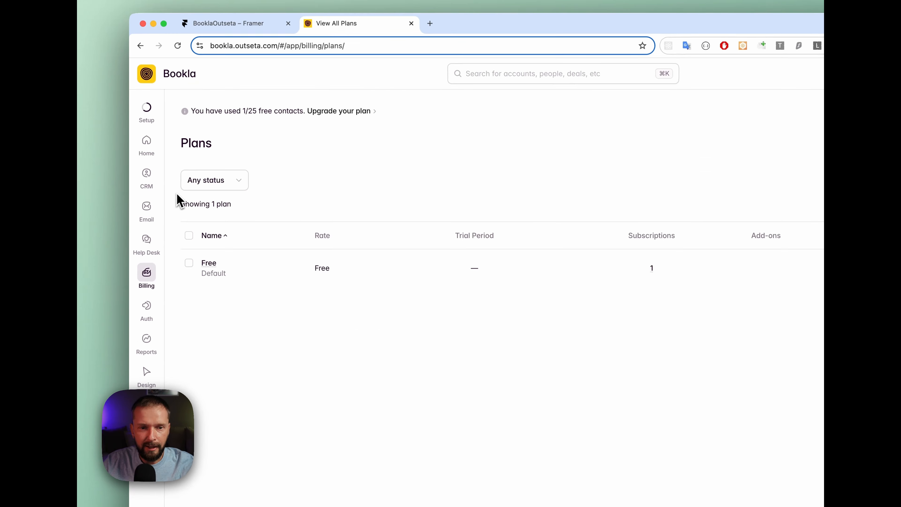
Open the Sign up and Login settings and check the Post login URL and Post Sign up URL
mouse_move(145, 312)
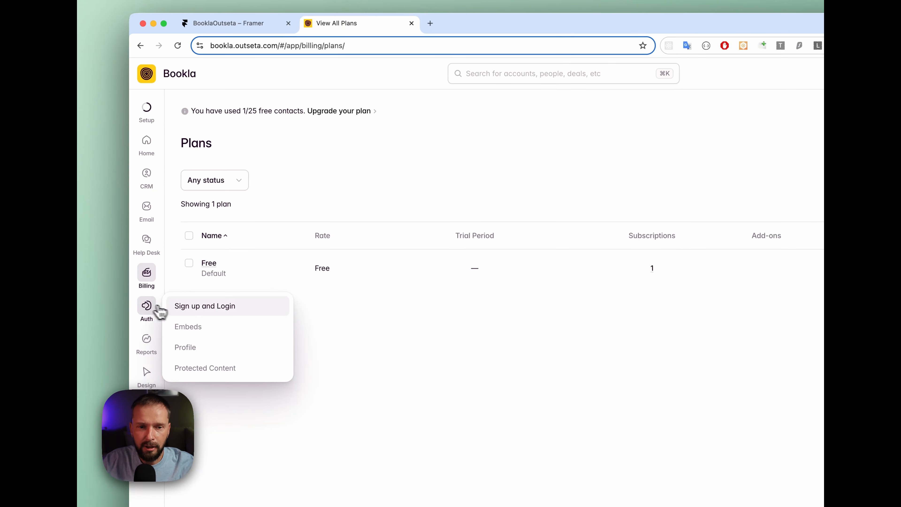
click(202, 313)
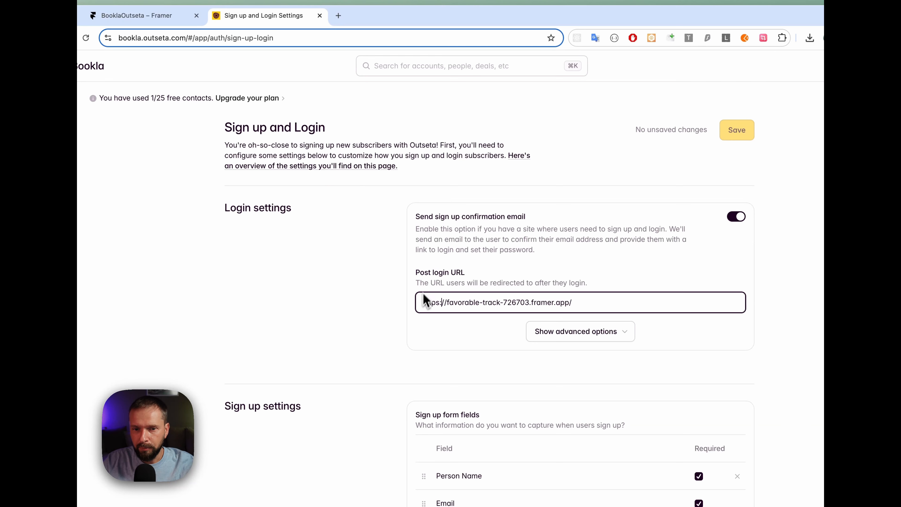
click(453, 302)
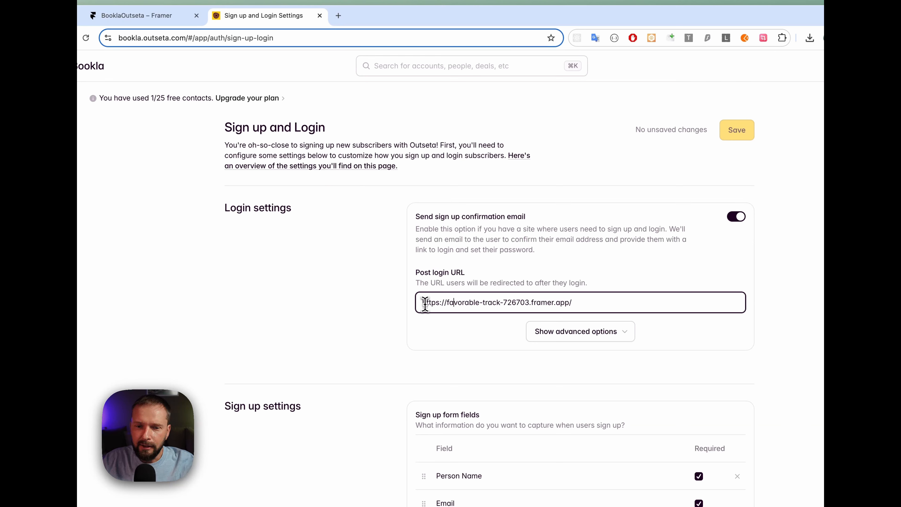
drag(423, 304, 580, 305)
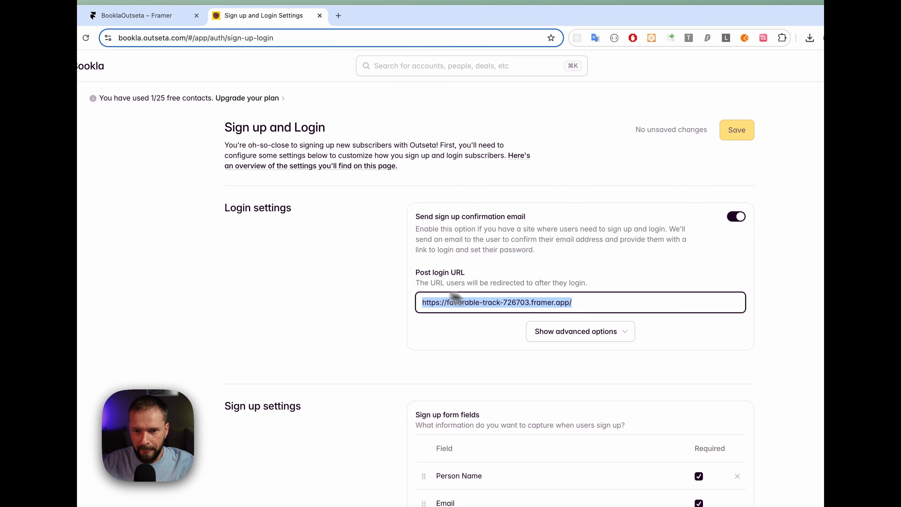
scroll(394, 289, down, 7)
click(429, 332)
scroll(429, 332, down, 1)
drag(424, 324, 582, 321)
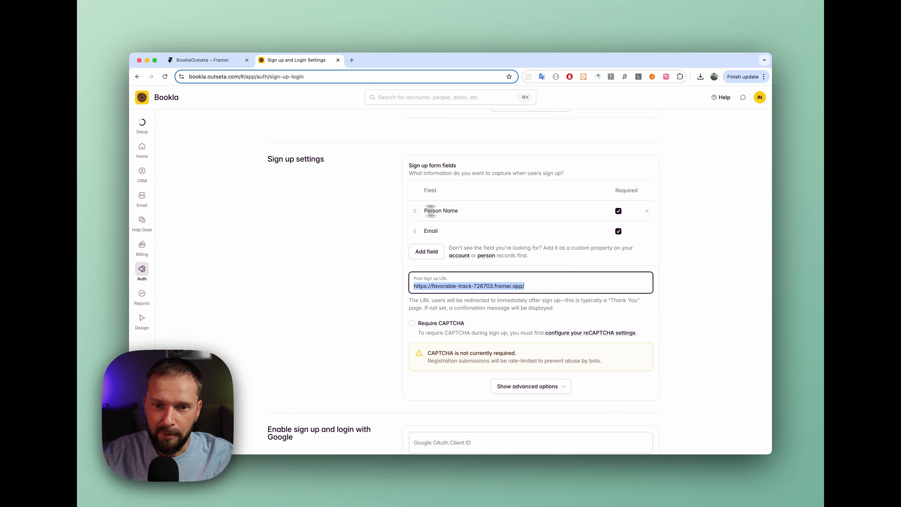
Check which extra fields can be added to the sign up form, and close the list without adding any
click(376, 209)
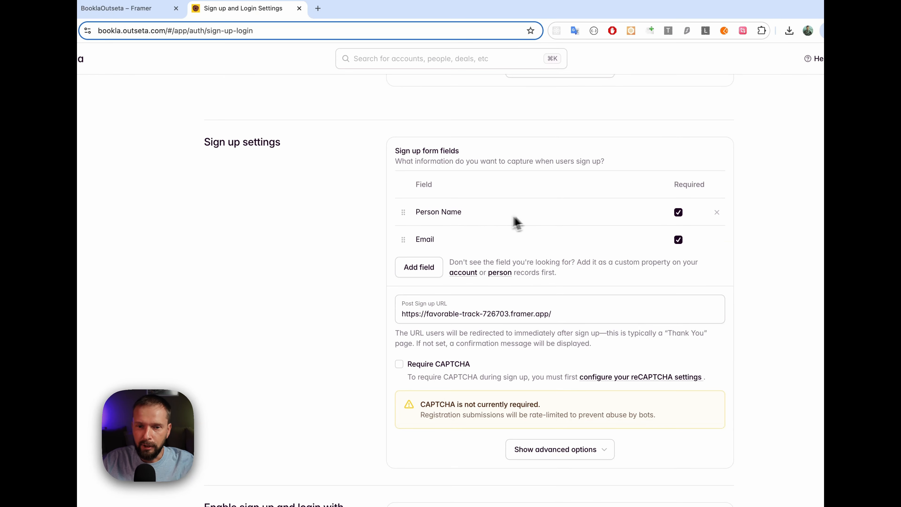
click(424, 270)
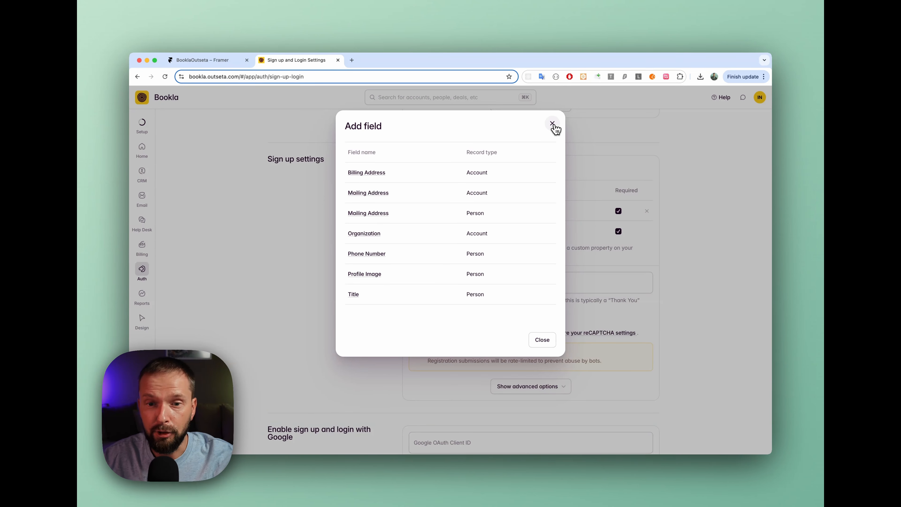
click(554, 127)
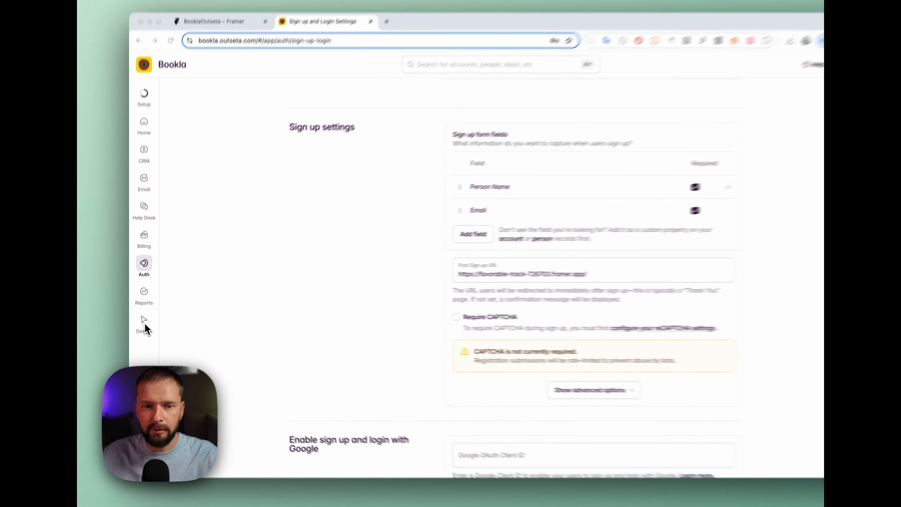
Open the design customization, view the Login and Sign up form previews, and close it without changes
click(145, 323)
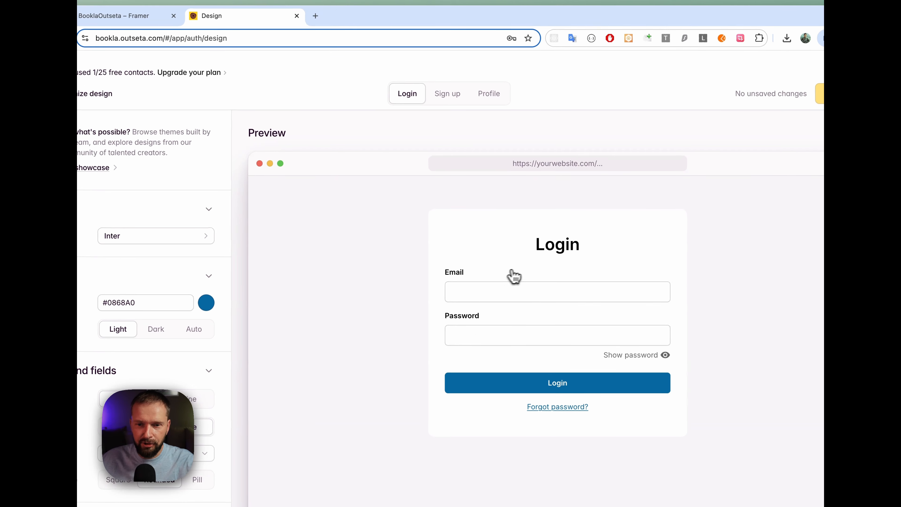
click(449, 97)
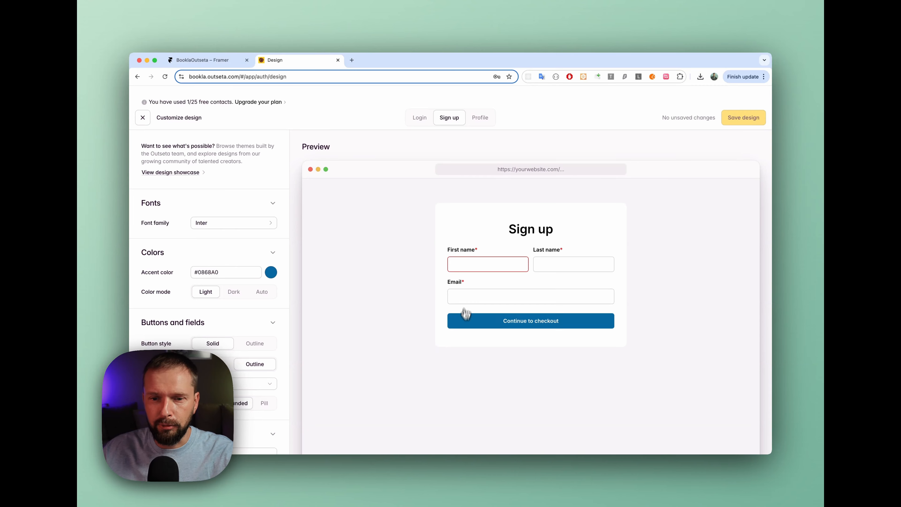
click(143, 118)
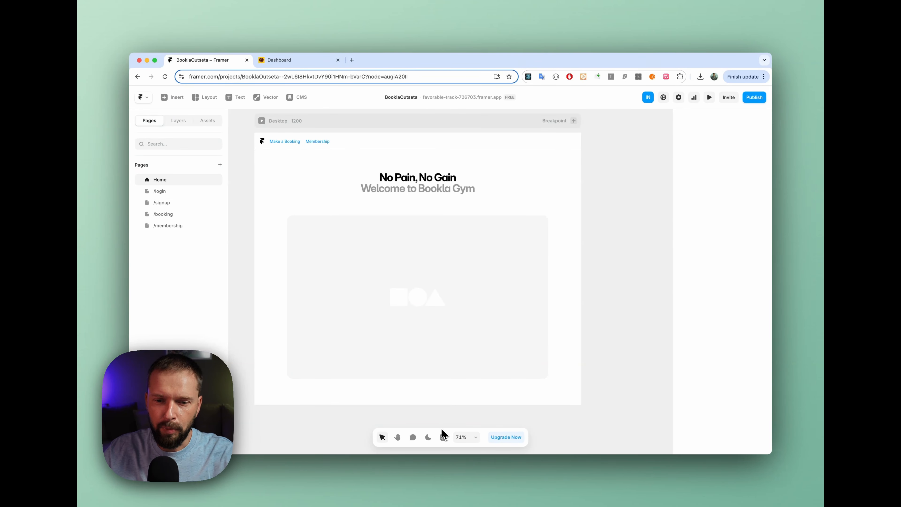
Search the Framer plugins for "ou" and launch the Outseta plugin
click(444, 437)
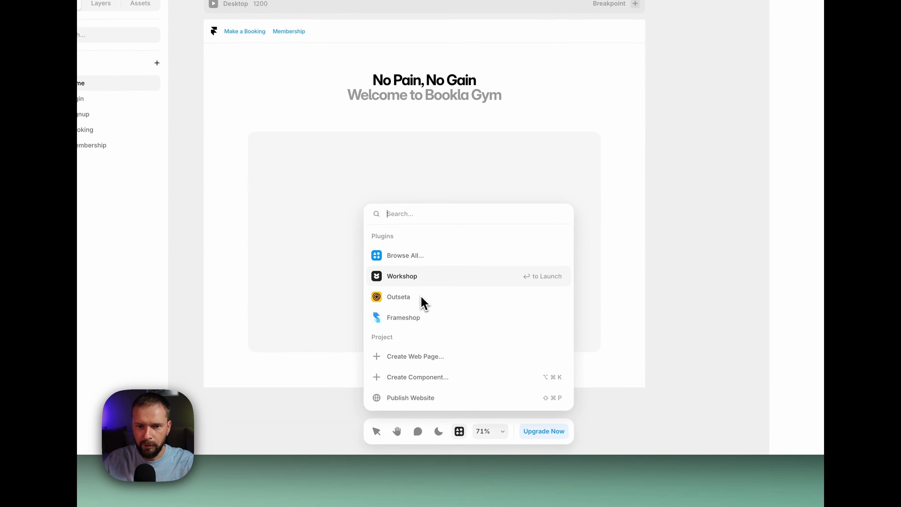
key(Down)
key(Down)
key(Up)
key(Up)
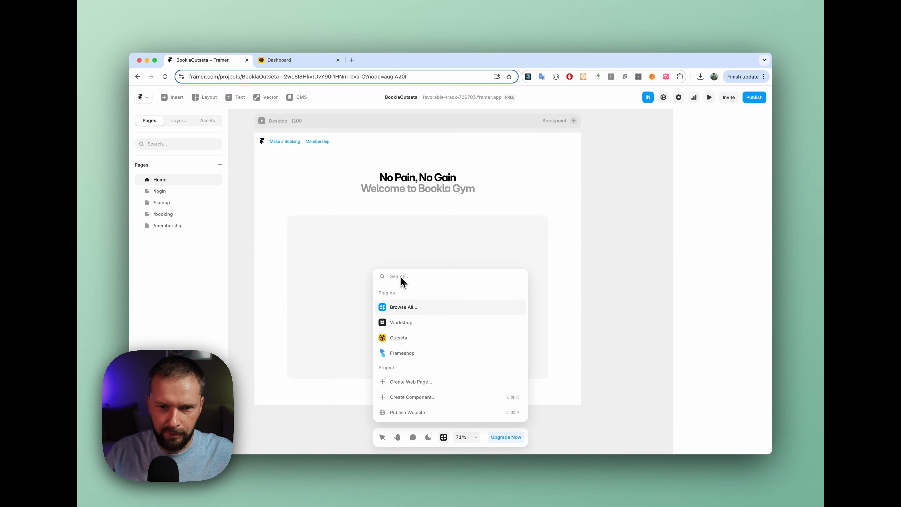
text(ou)
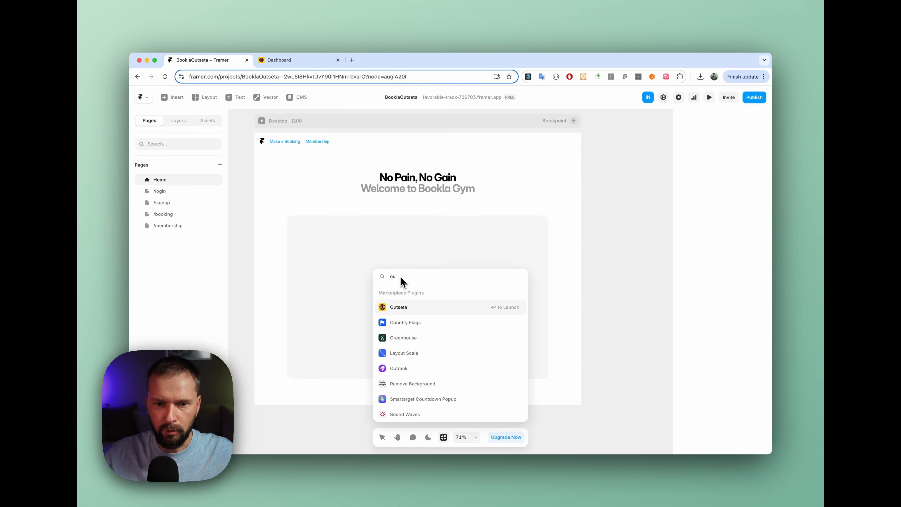
click(405, 309)
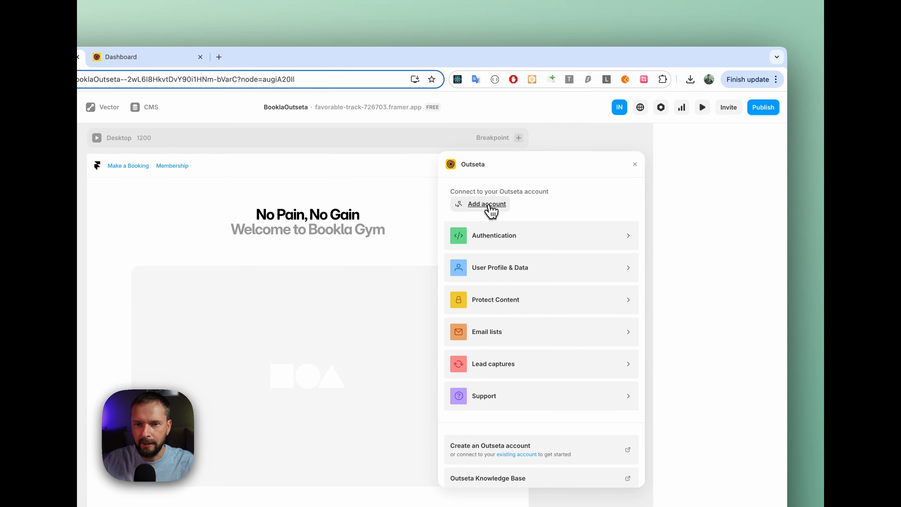
Connect the plugin to the Outseta domain bookla.outseta.com, keeping / as the post login and post signup paths
click(489, 208)
click(571, 223)
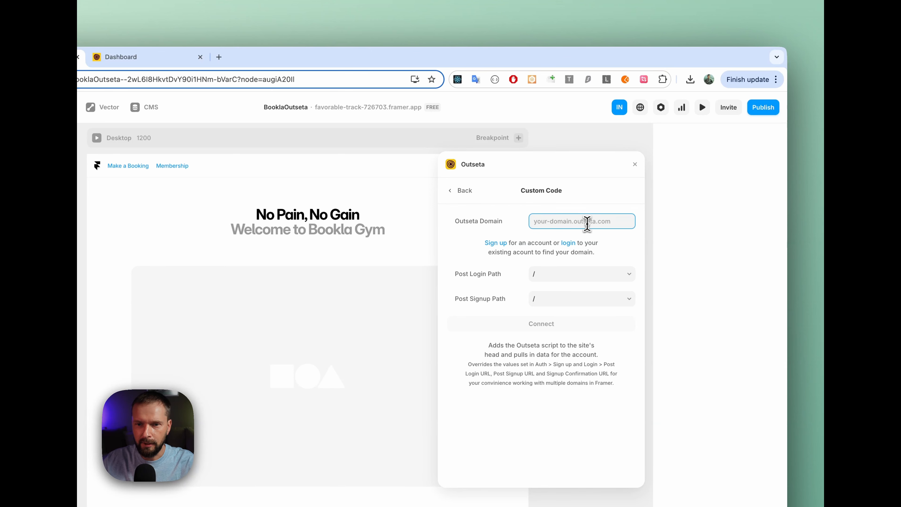
text(bookl)
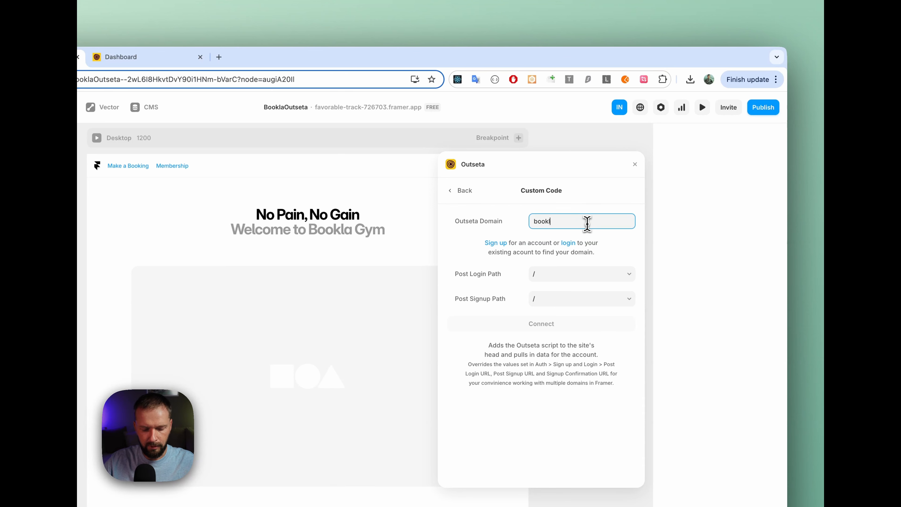
text(a.ou)
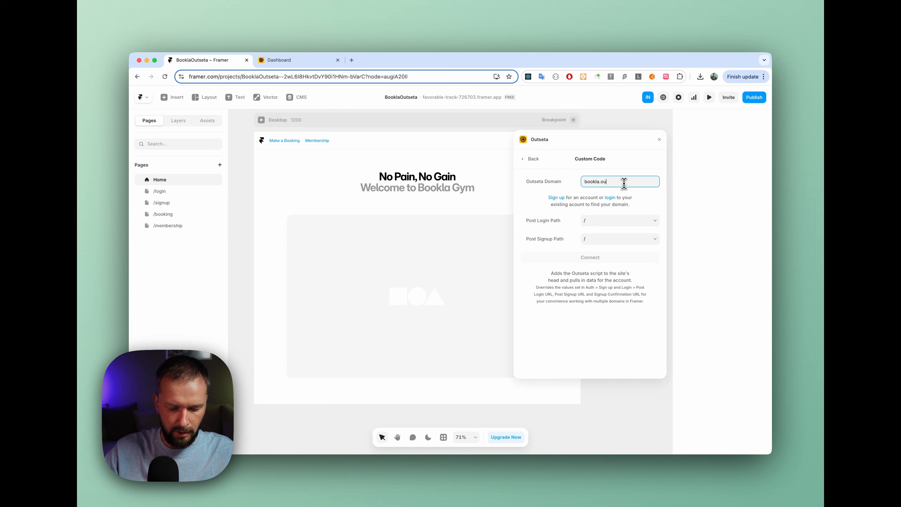
text(tseta.com)
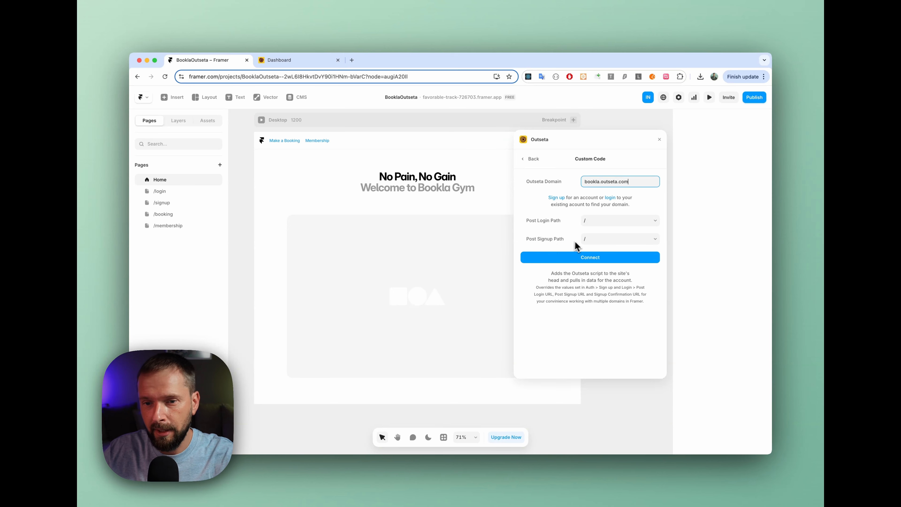
click(598, 257)
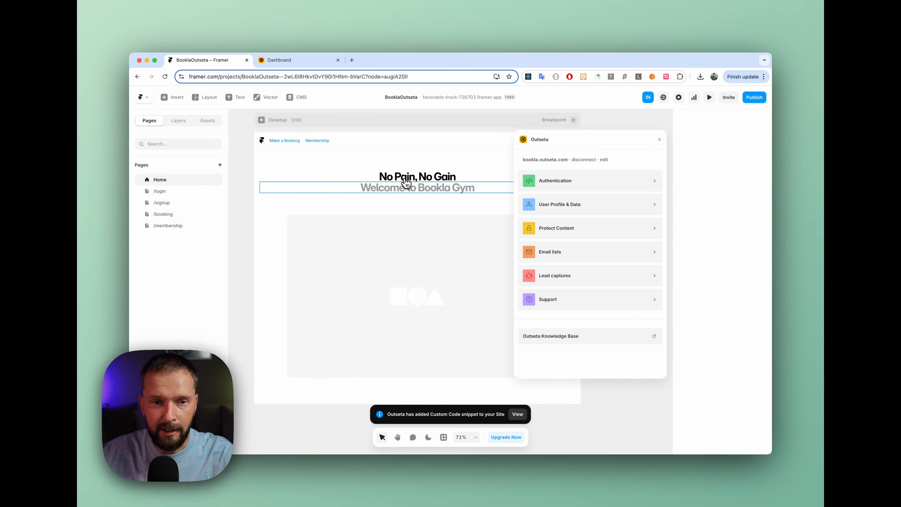
Add an Outseta Login embed of type On a Page to the /login page
click(166, 191)
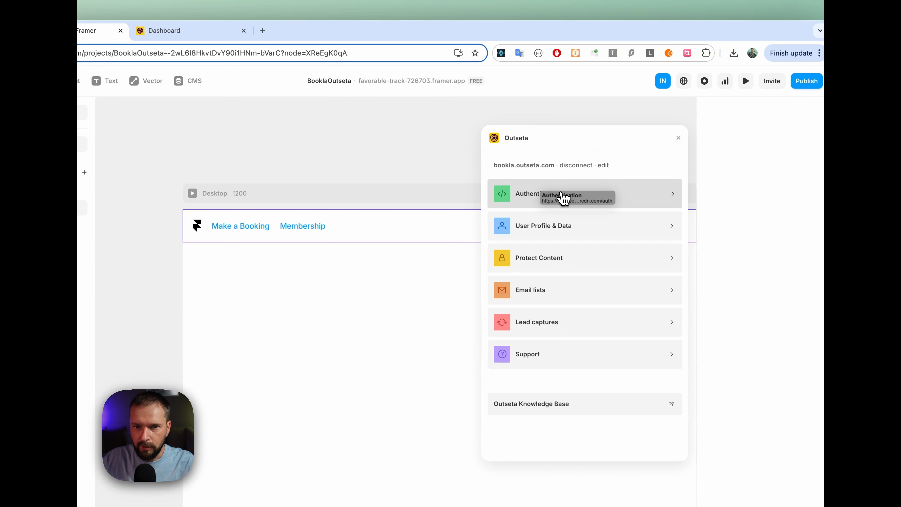
click(579, 196)
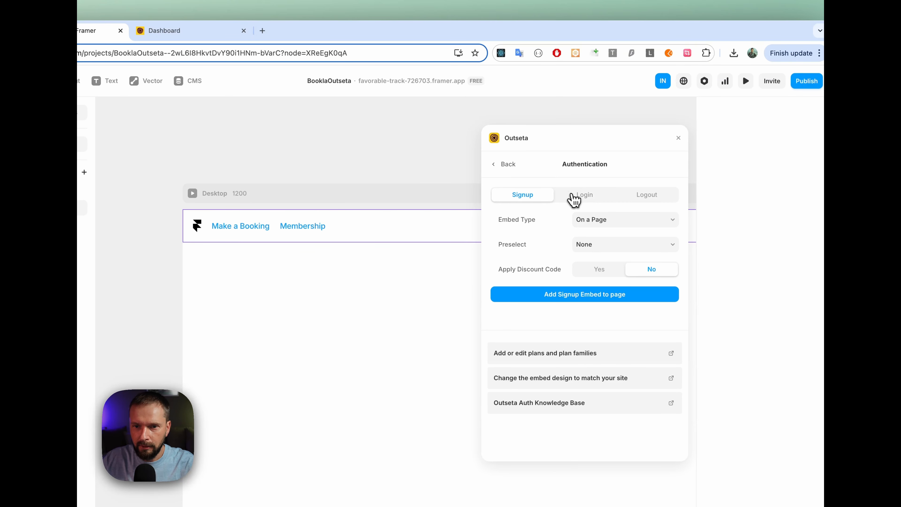
click(575, 197)
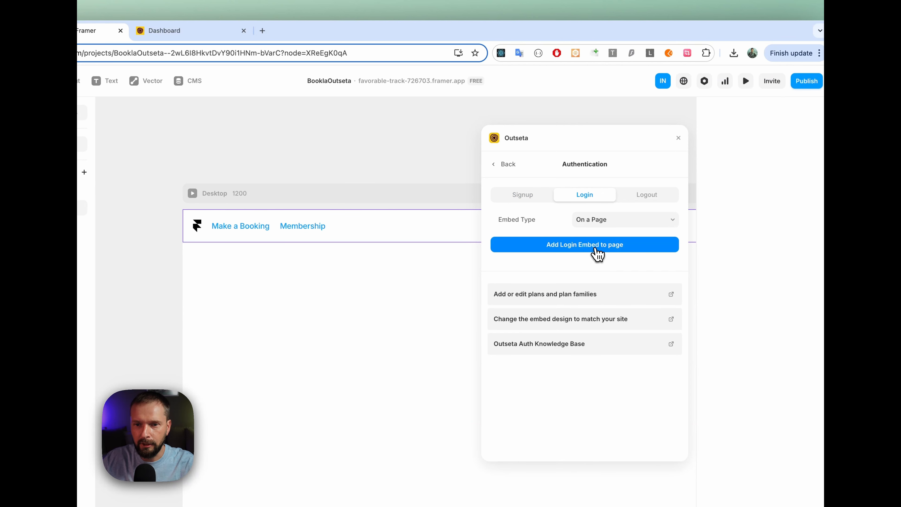
click(599, 248)
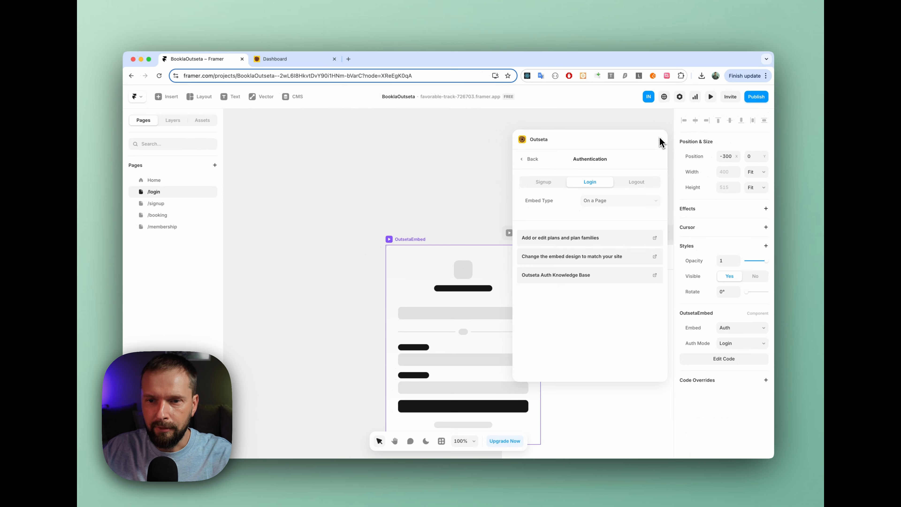
Move the login embed into the /login page's Desktop frame, centred beneath the navigation bar
scroll(450, 182, right, 3)
scroll(450, 183, down, 3)
scroll(472, 178, right, 2)
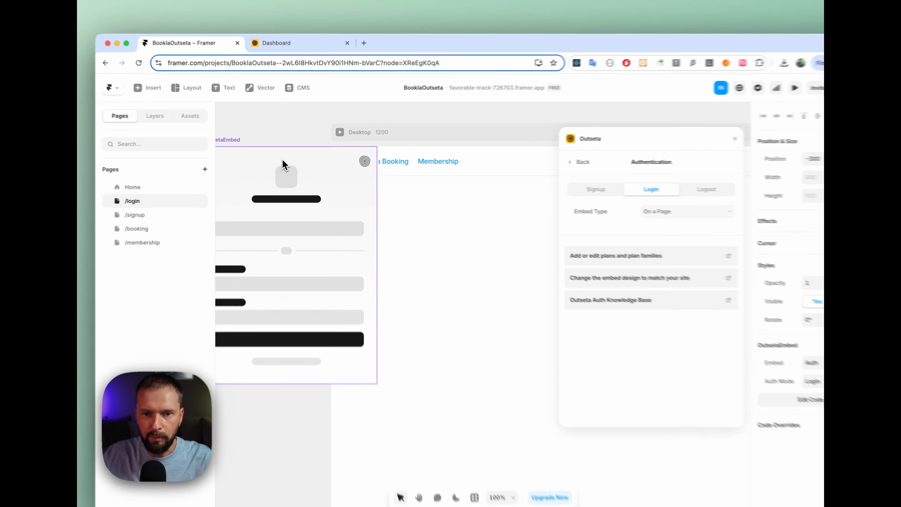
drag(286, 157, 460, 234)
drag(517, 267, 515, 264)
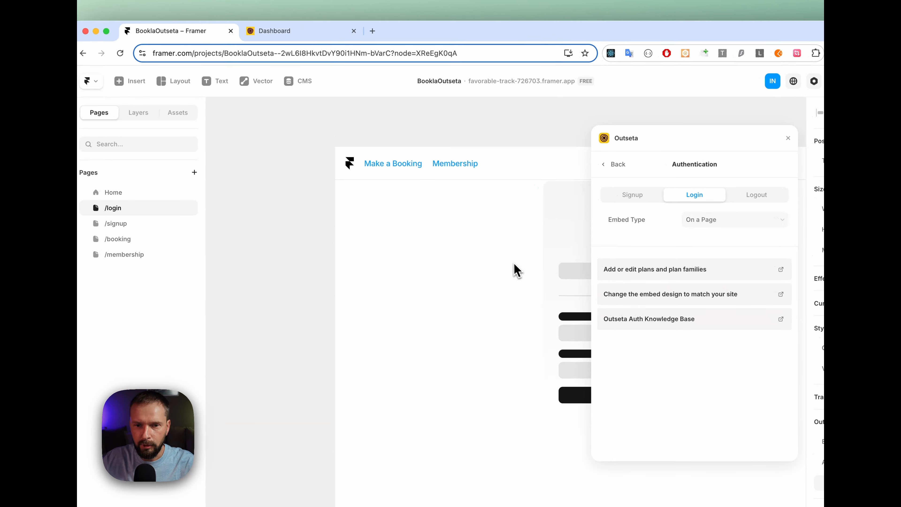
scroll(509, 255, right, 9)
scroll(479, 250, left, 2)
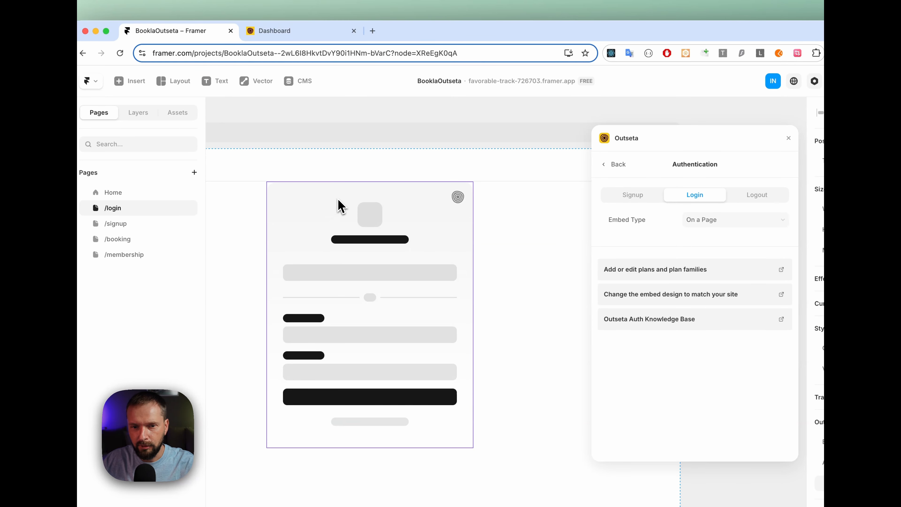
scroll(397, 234, left, 3)
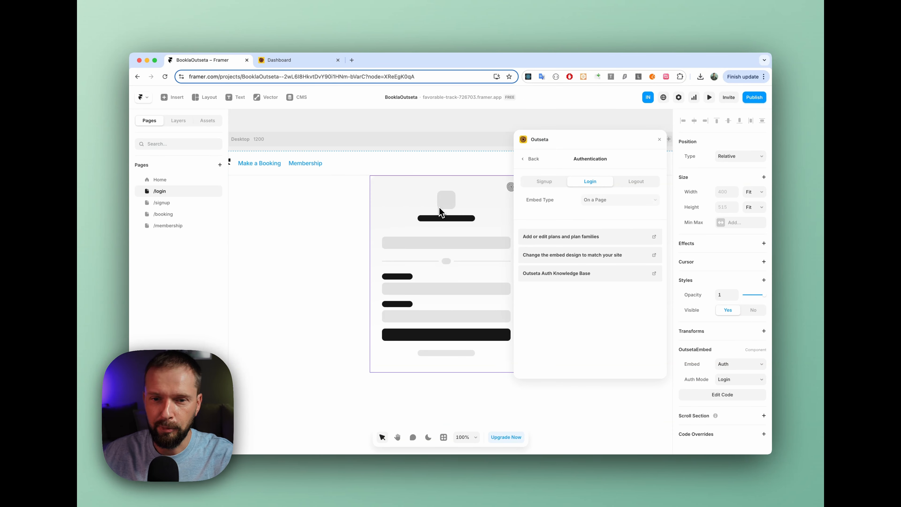
scroll(439, 208, right, 2)
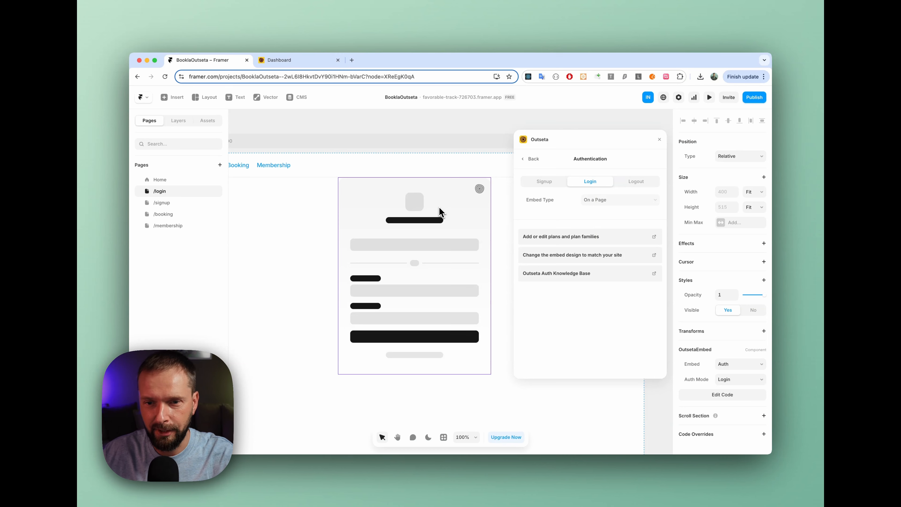
Add an Outseta Signup embed to the /signup page, with type On a Page, Preselect None and no discount code
click(166, 202)
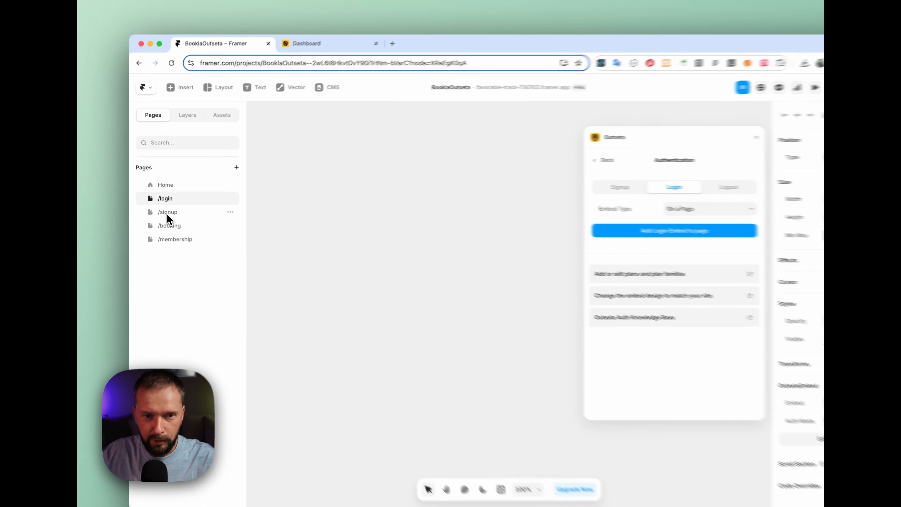
scroll(443, 275, down, 3)
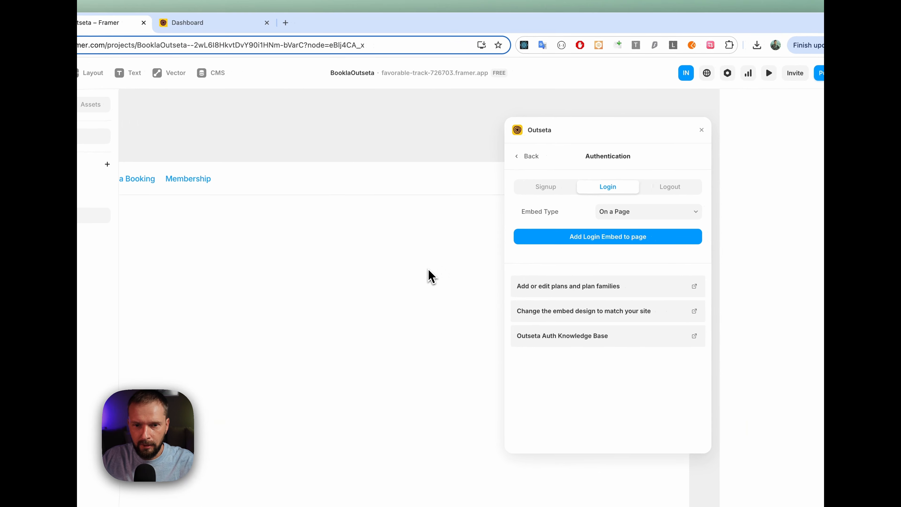
click(555, 195)
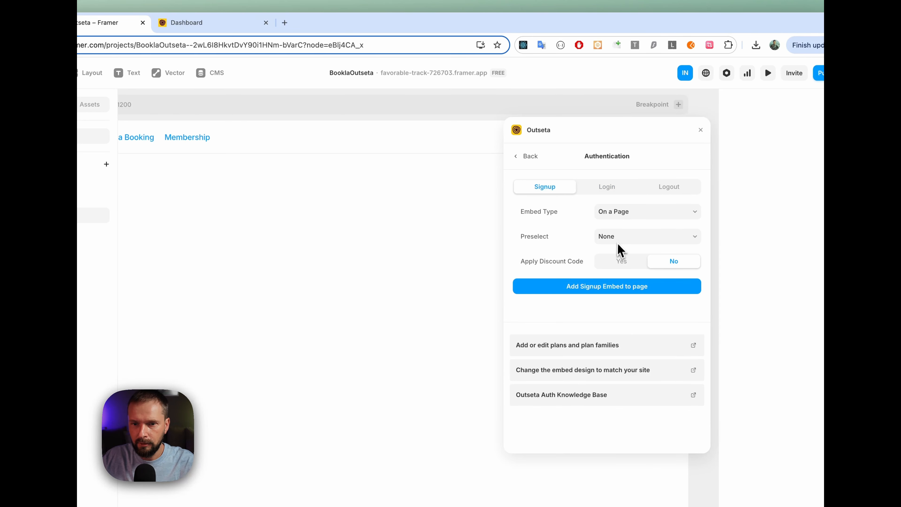
click(602, 287)
Move the signup embed into the /signup page's Desktop frame beneath the navigation bar, and close the Outseta plugin
scroll(388, 211, right, 4)
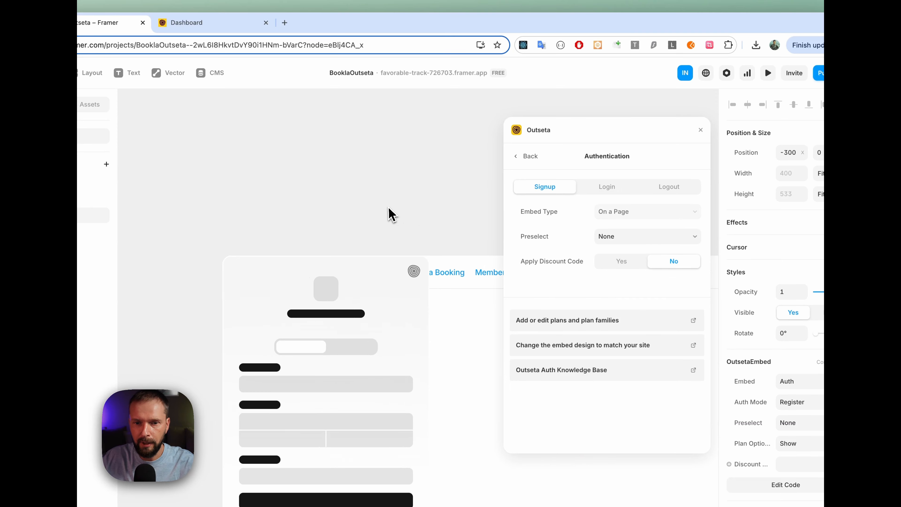
scroll(390, 215, down, 4)
drag(312, 176, 437, 249)
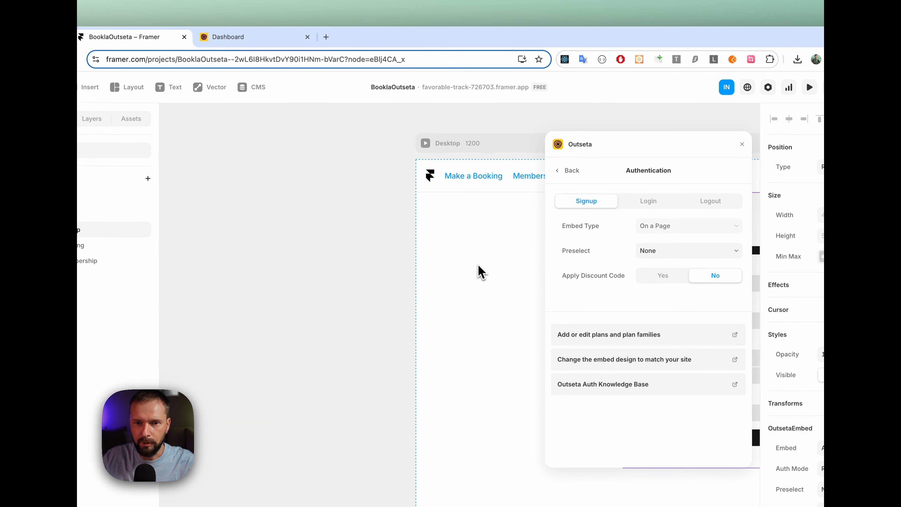
scroll(422, 239, right, 5)
scroll(463, 258, right, 5)
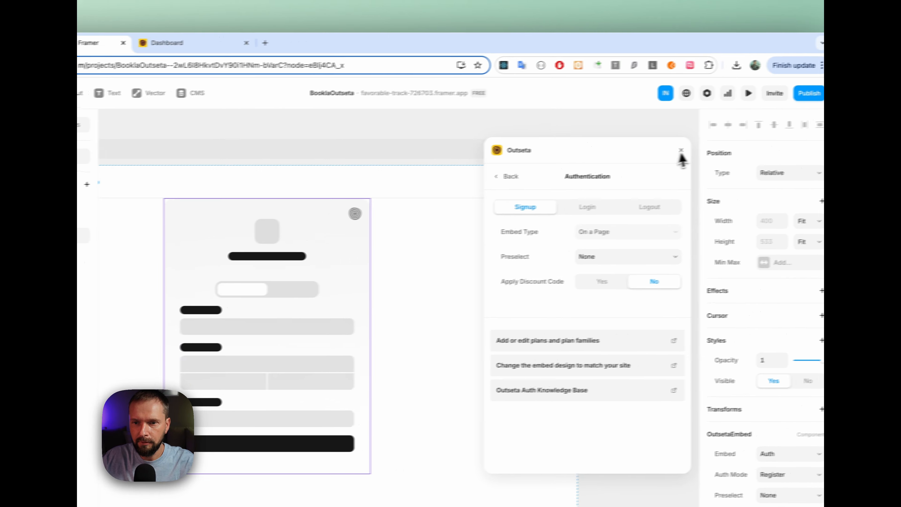
click(653, 153)
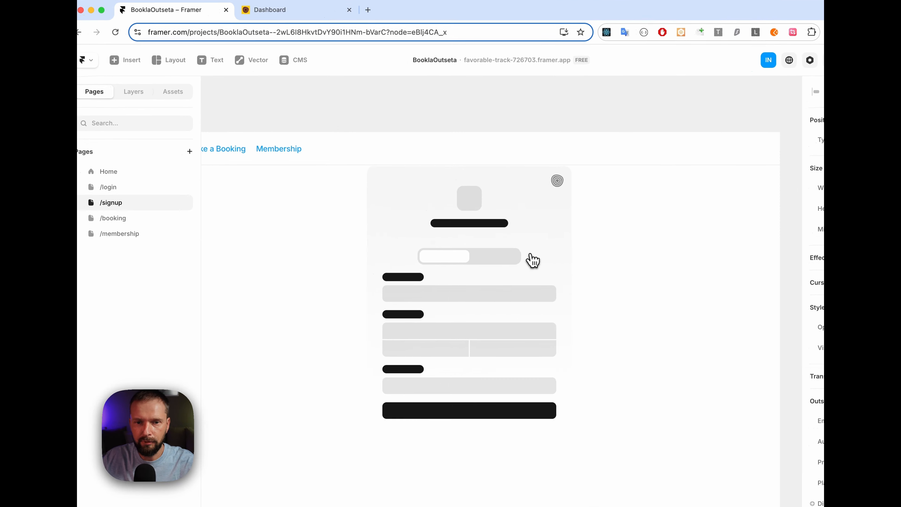
Preview the /login page in Framer, and return to the editor
click(110, 186)
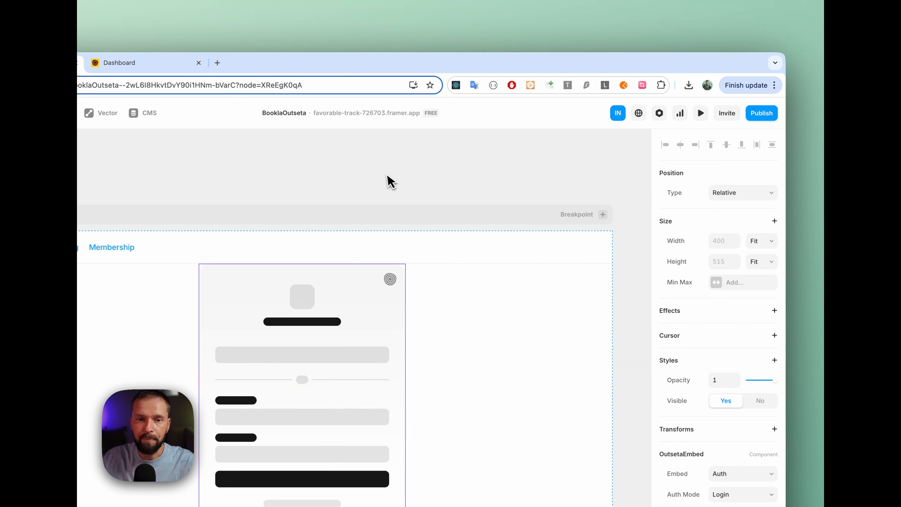
click(701, 114)
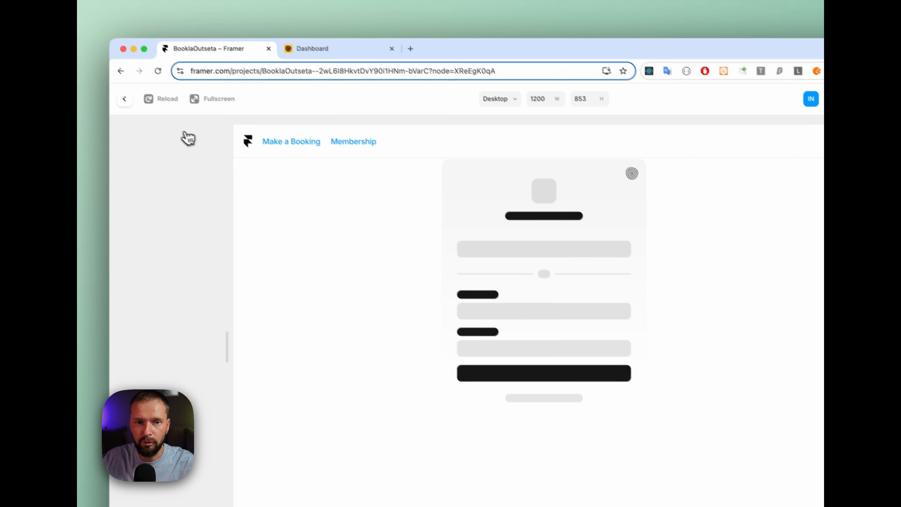
click(146, 116)
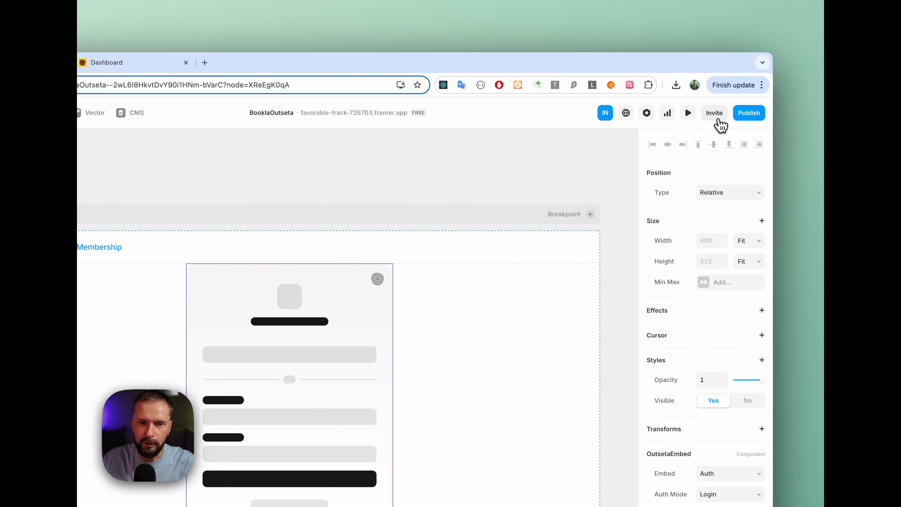
Open the published site's /login page to check the live Login form, and close it
click(748, 113)
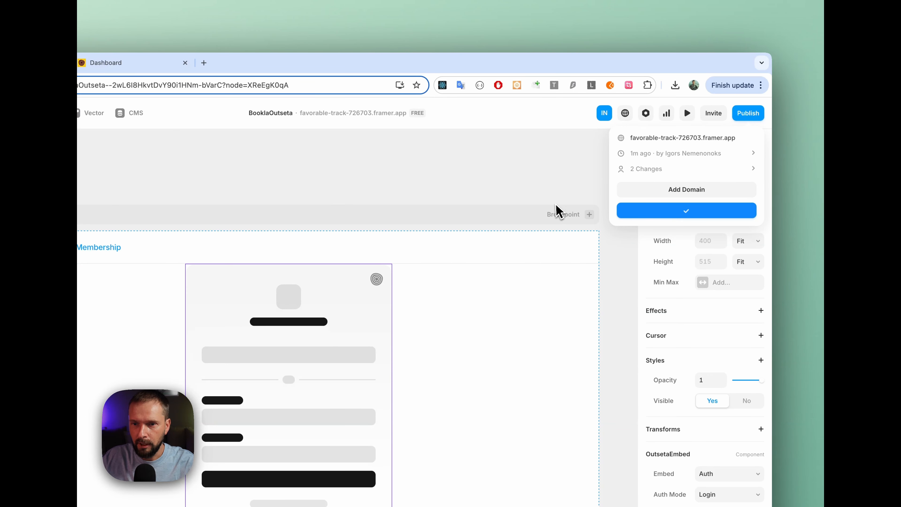
click(654, 143)
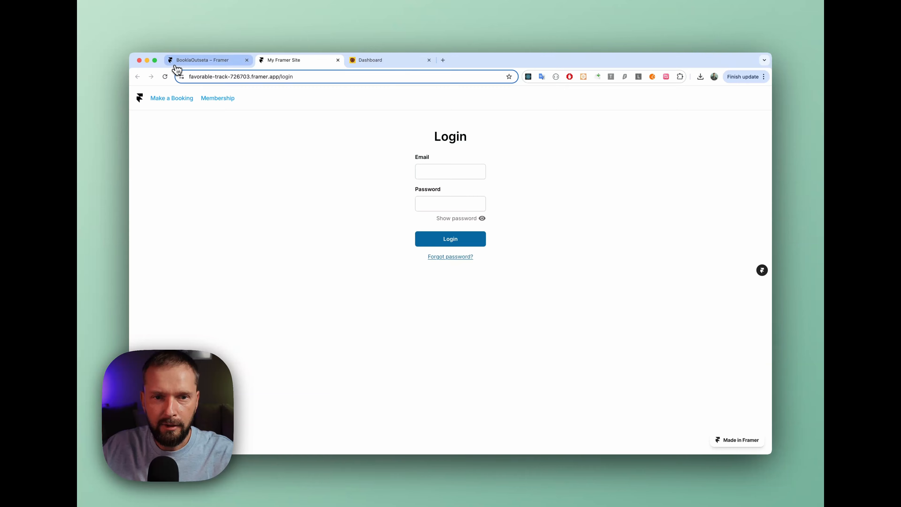
click(338, 60)
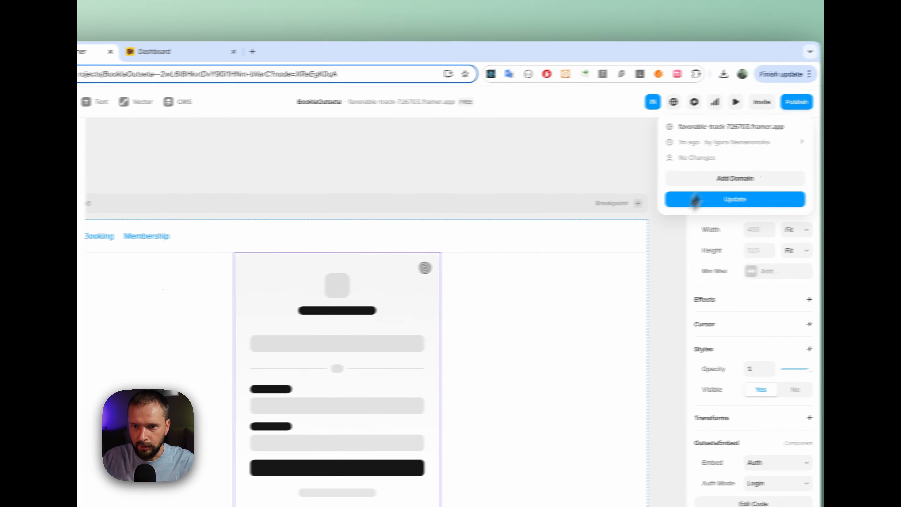
Open the published site's /signup page to check the live plan selection, and close it
click(151, 254)
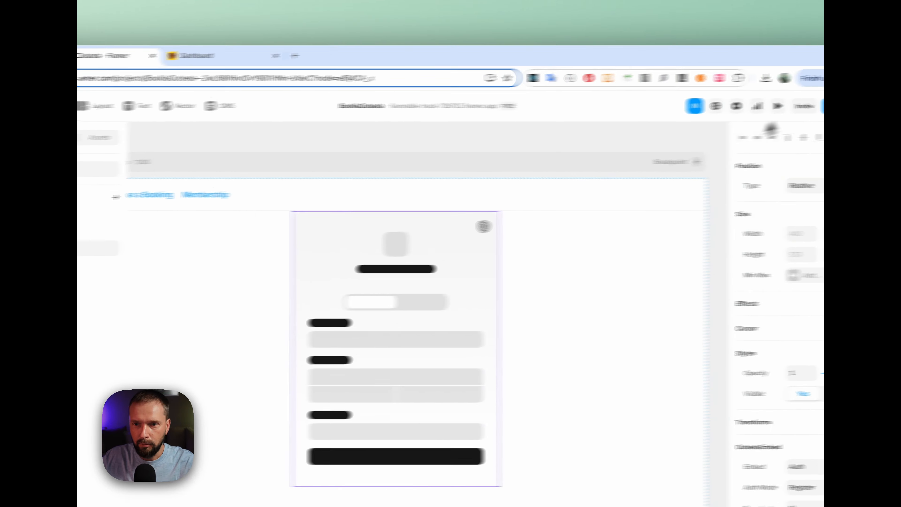
click(753, 113)
click(692, 139)
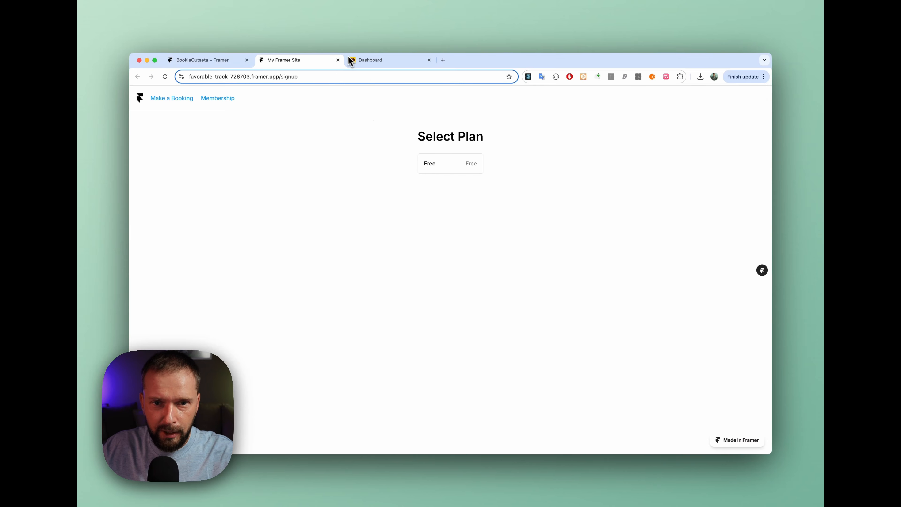
click(337, 60)
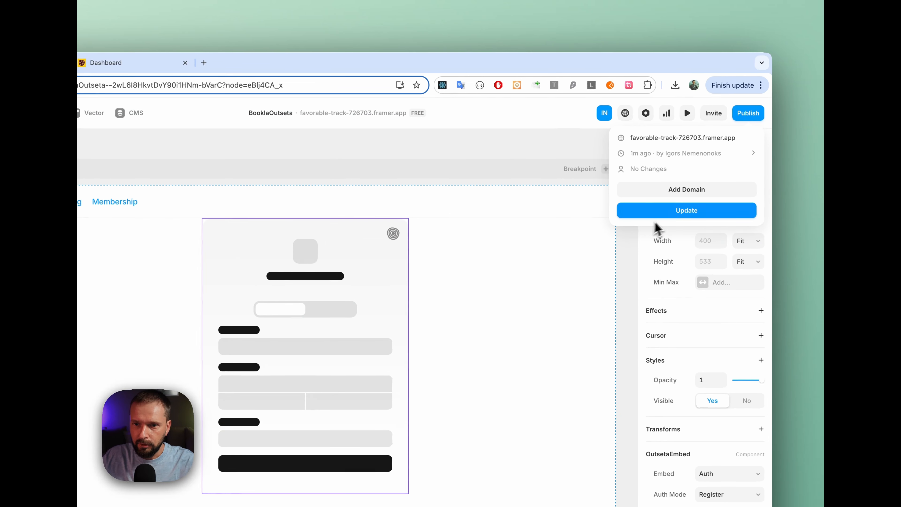
click(610, 261)
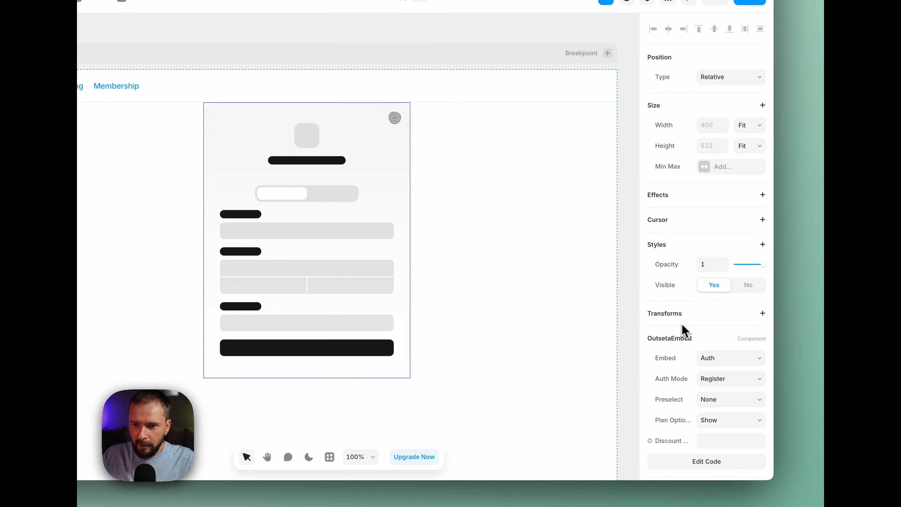
Set the signup embed's Preselect option to Single Plan, and select its Plan Uid value for editing
scroll(686, 325, down, 2)
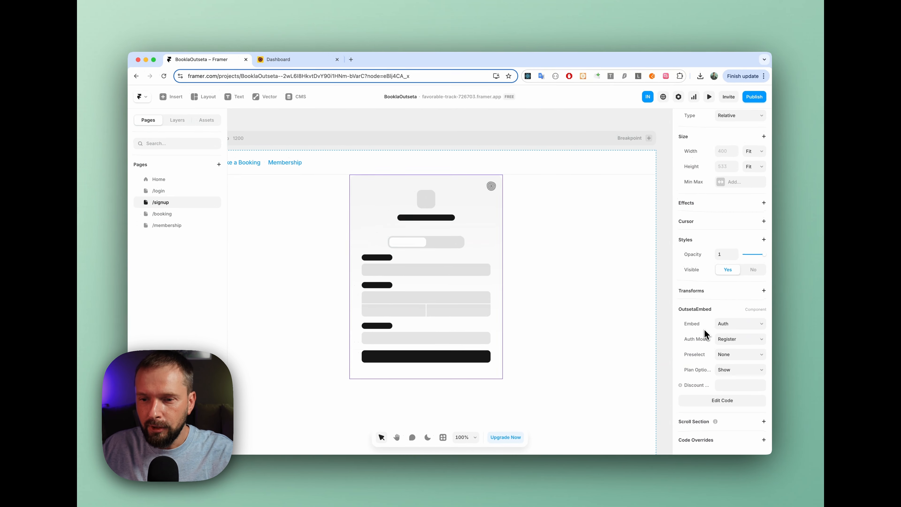
click(739, 354)
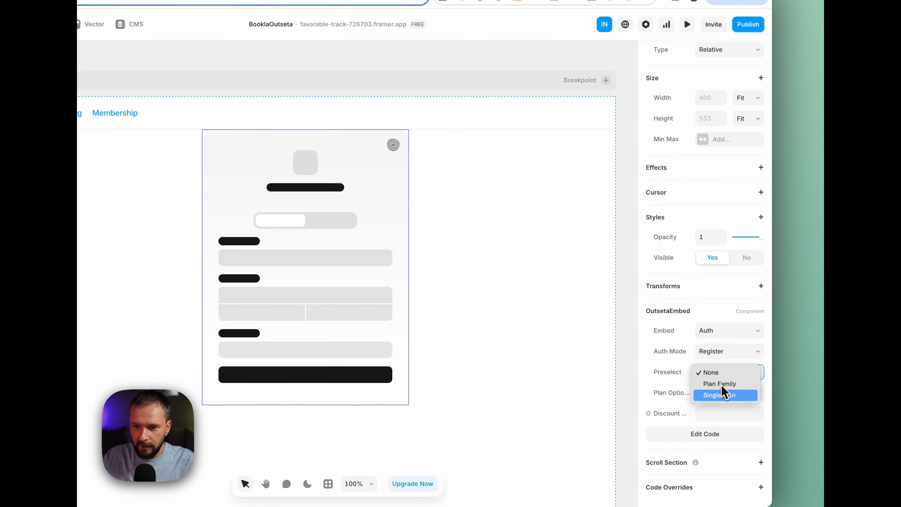
click(717, 395)
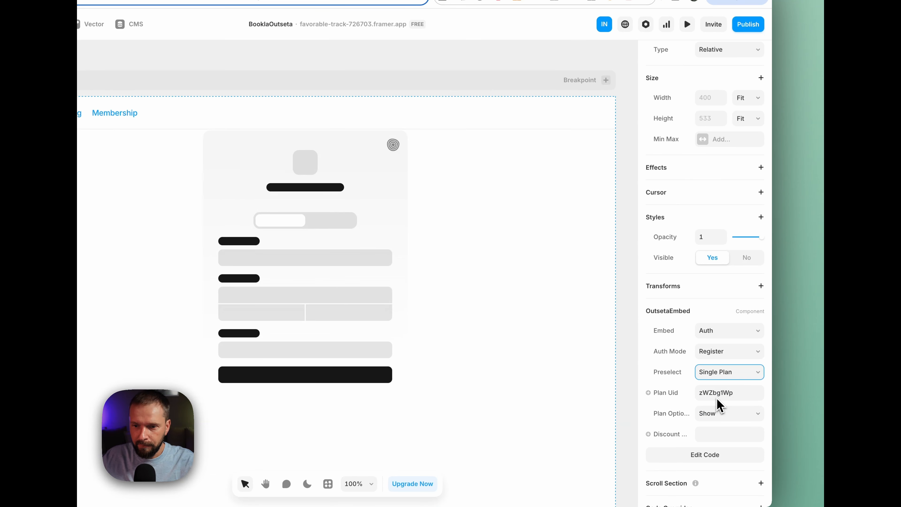
click(745, 393)
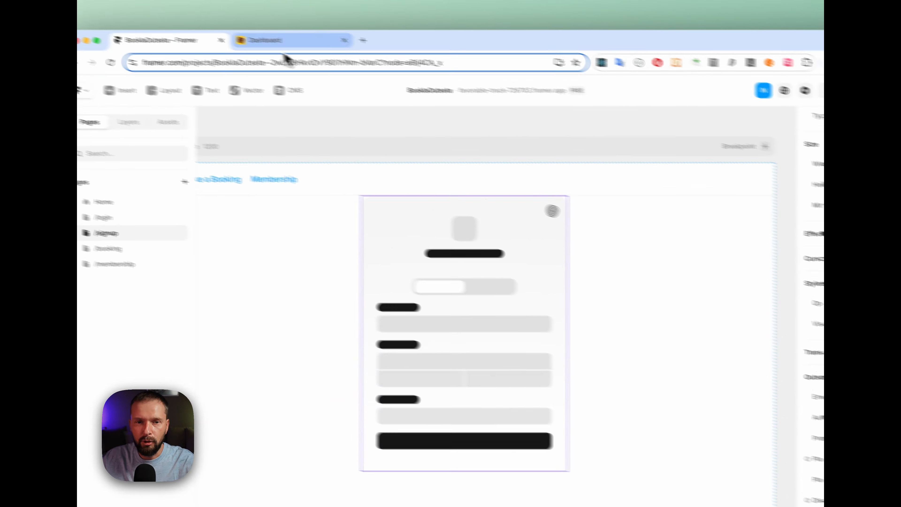
Switch to Outseta, copy the UID of the Free billing plan, and return to the Framer project
click(340, 58)
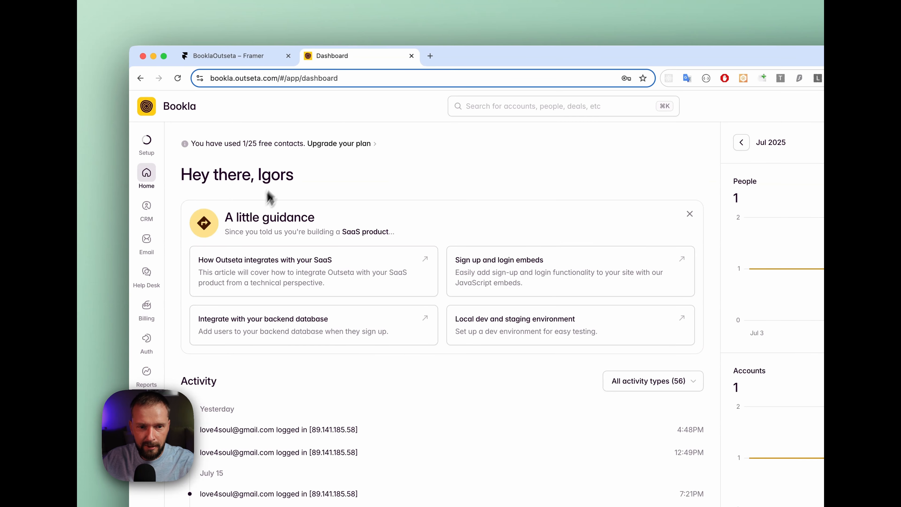
mouse_move(142, 309)
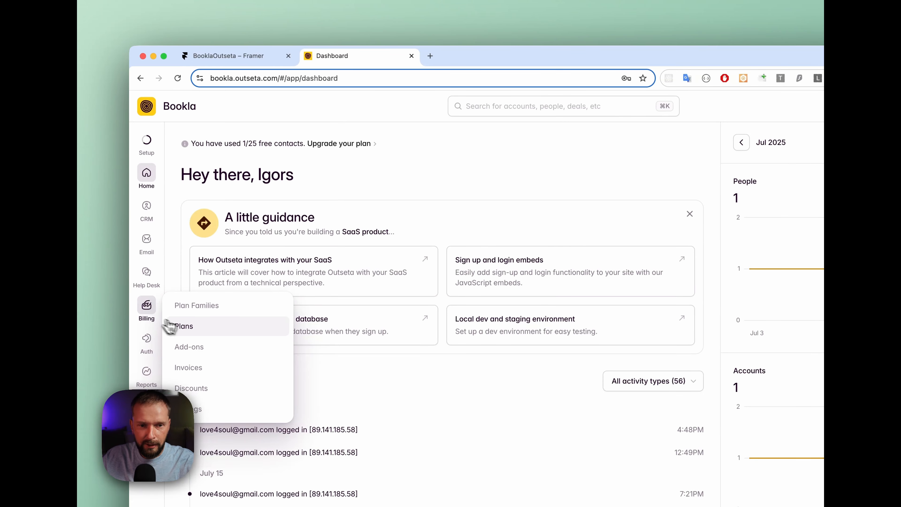
click(184, 327)
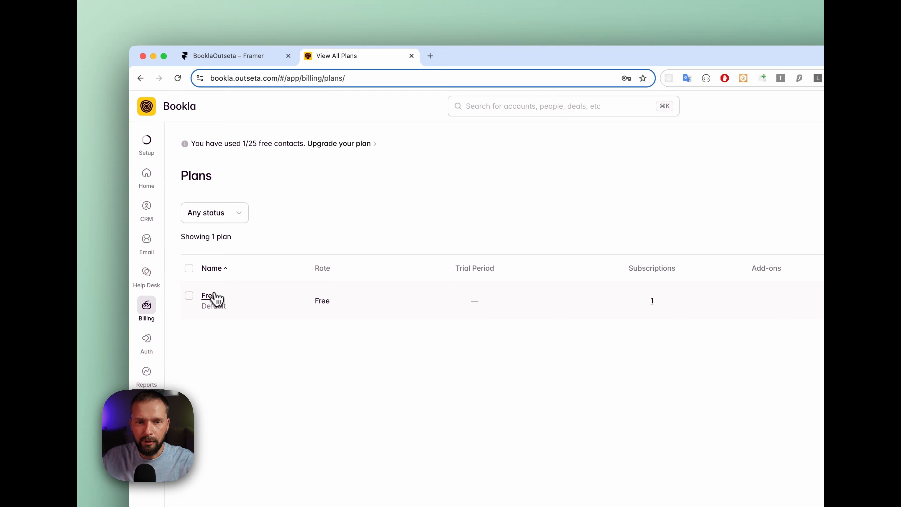
click(213, 299)
click(640, 192)
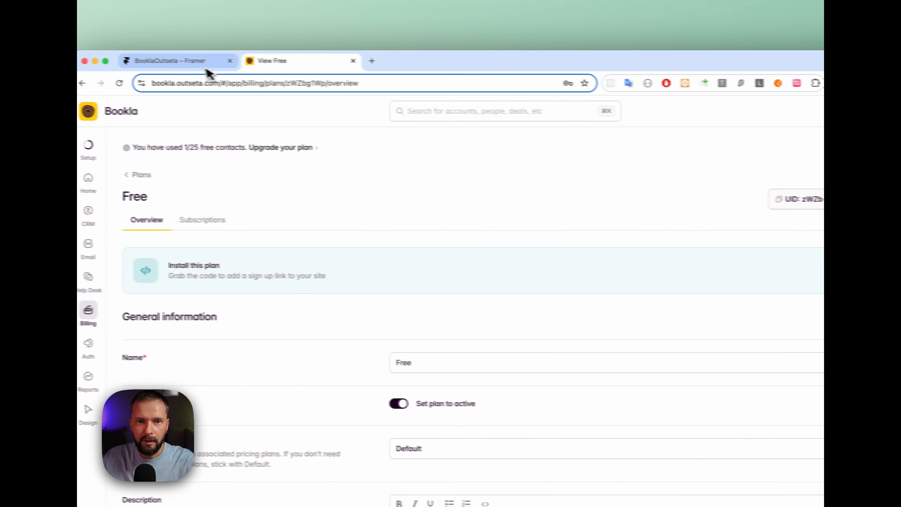
click(210, 64)
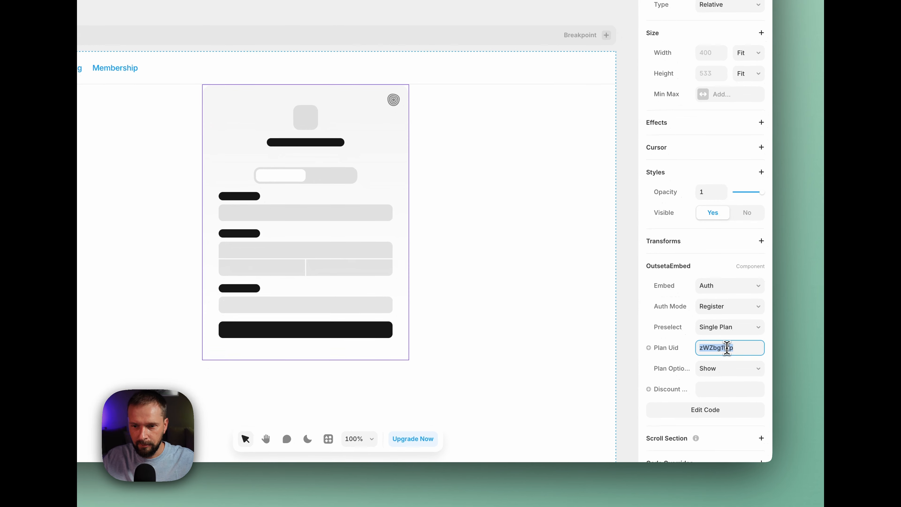
Paste the copied Free plan UID into the signup embed's Plan Uid, and set its Plan Options to Skip
key(super+v)
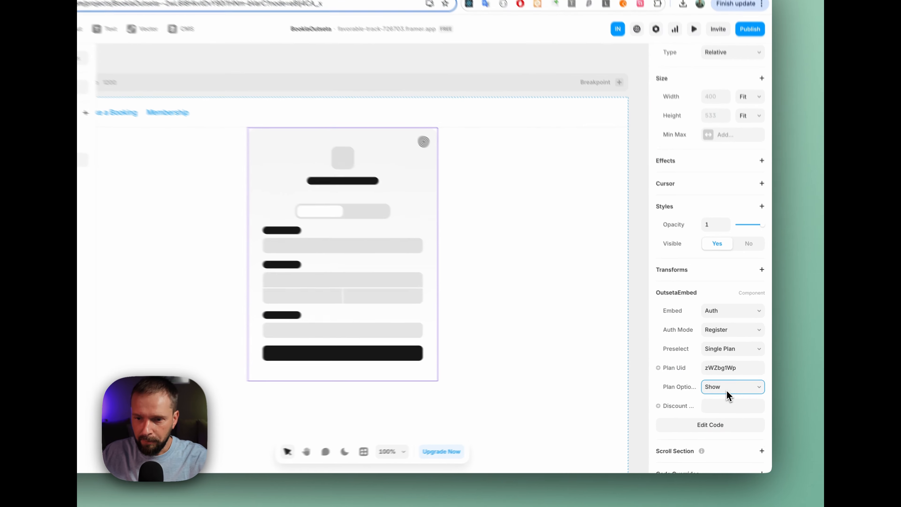
click(735, 386)
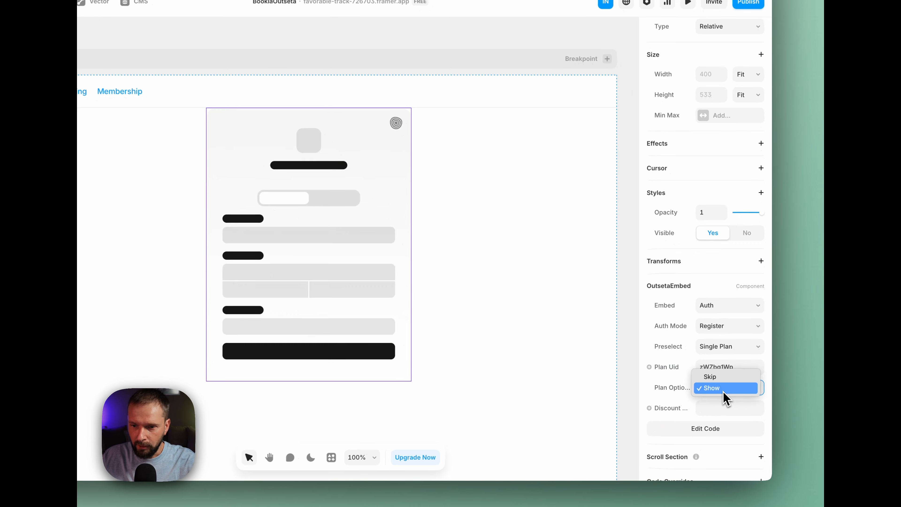
click(727, 376)
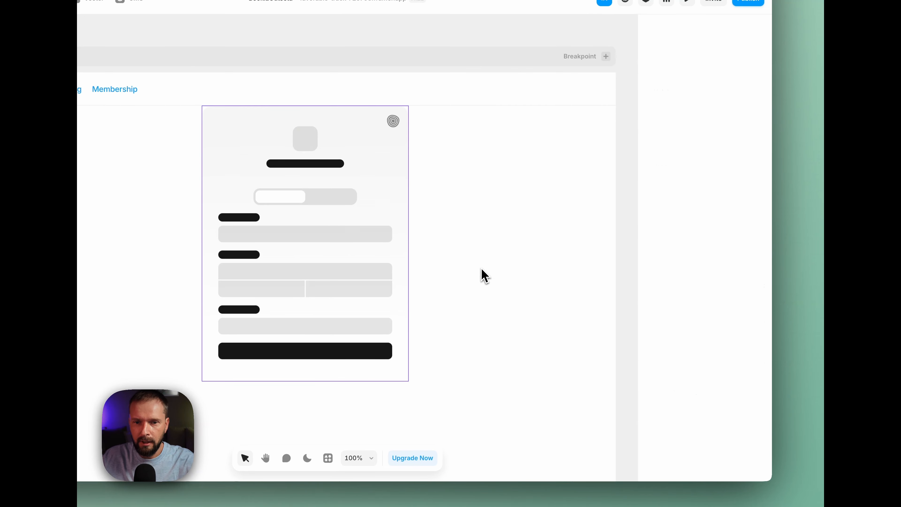
Publish the site update, check the signup form on the live /signup page, and return to the project
click(743, 2)
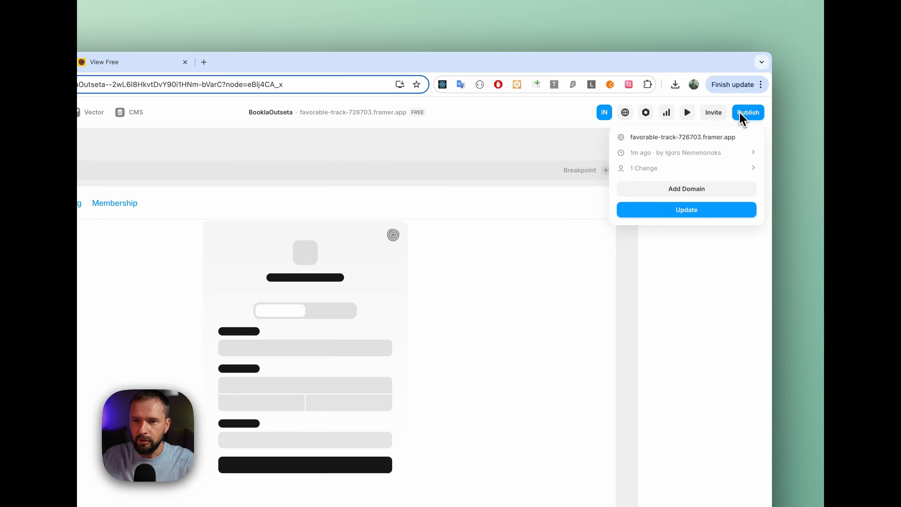
click(687, 208)
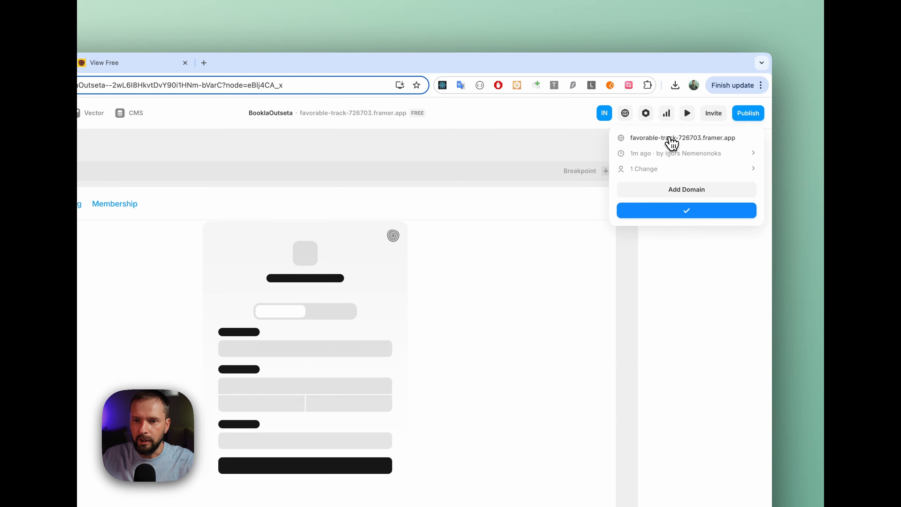
click(670, 140)
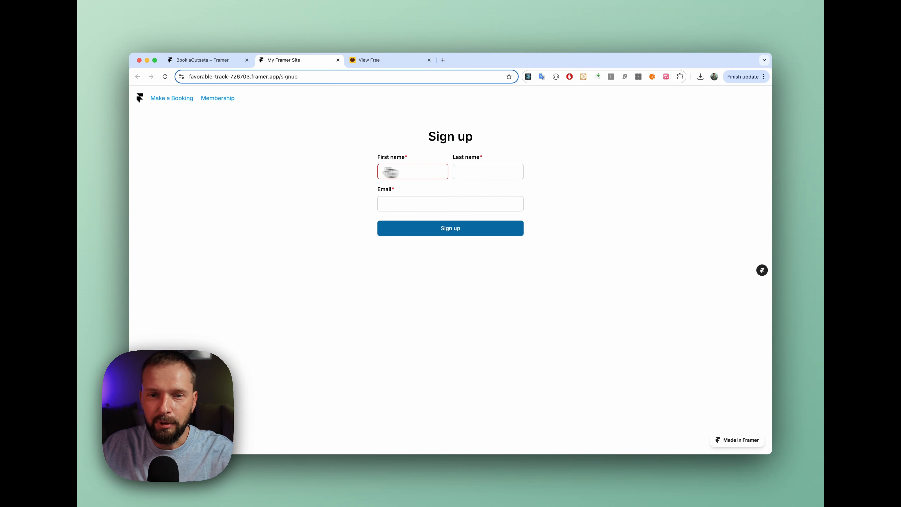
scroll(461, 215, down, 1)
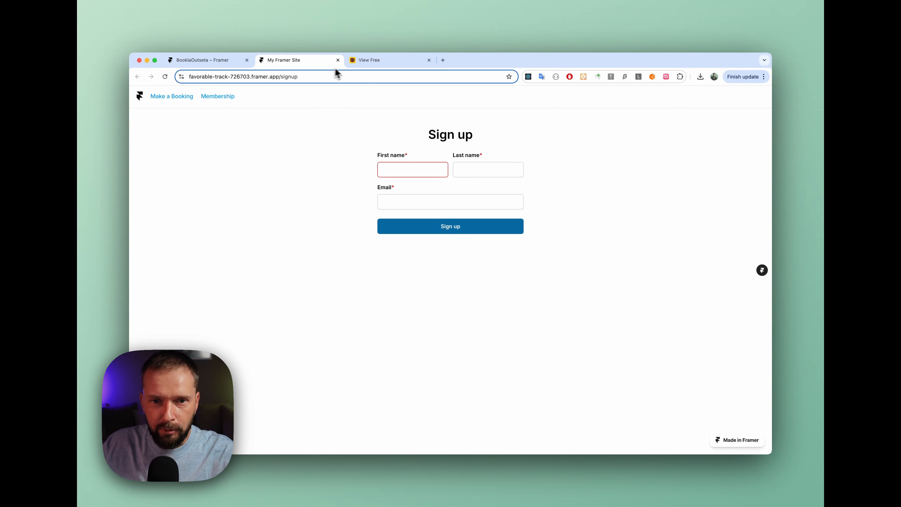
click(337, 60)
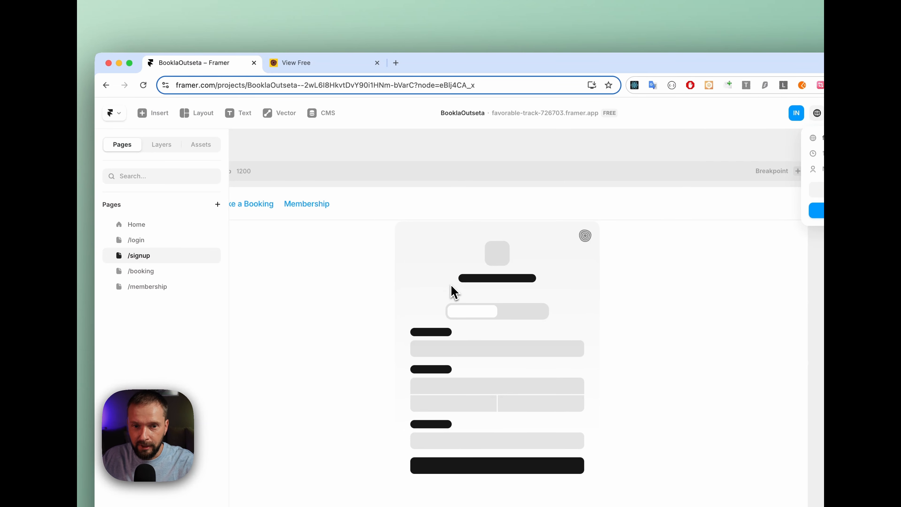
click(748, 246)
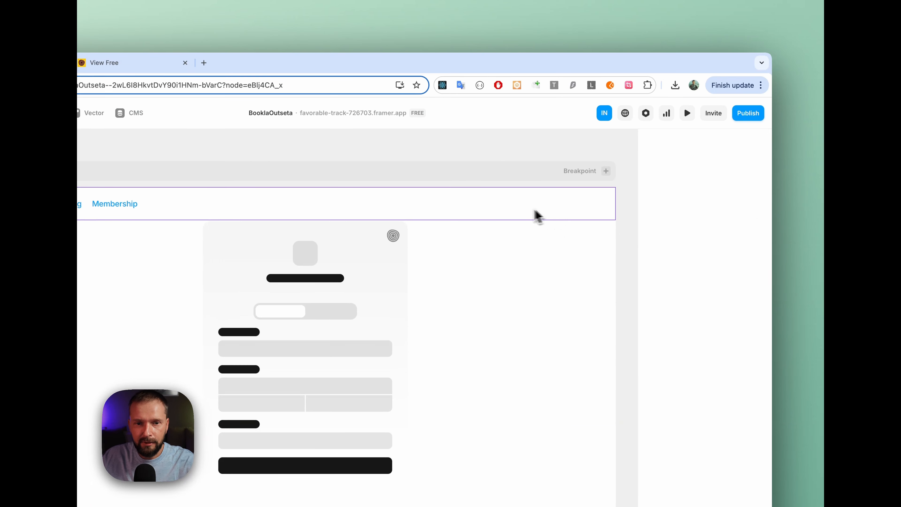
Open the Navigation component for editing, and duplicate the Membership link in its Desktop variant
click(564, 210)
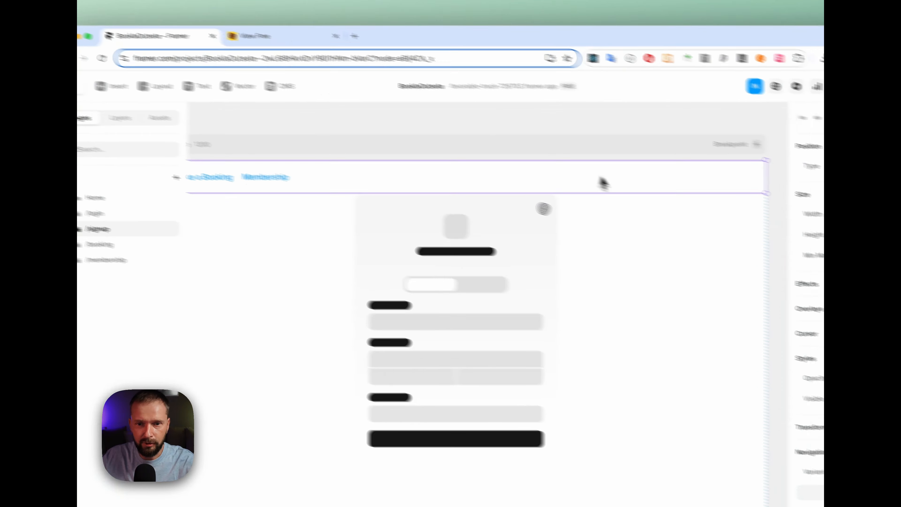
double_click(679, 196)
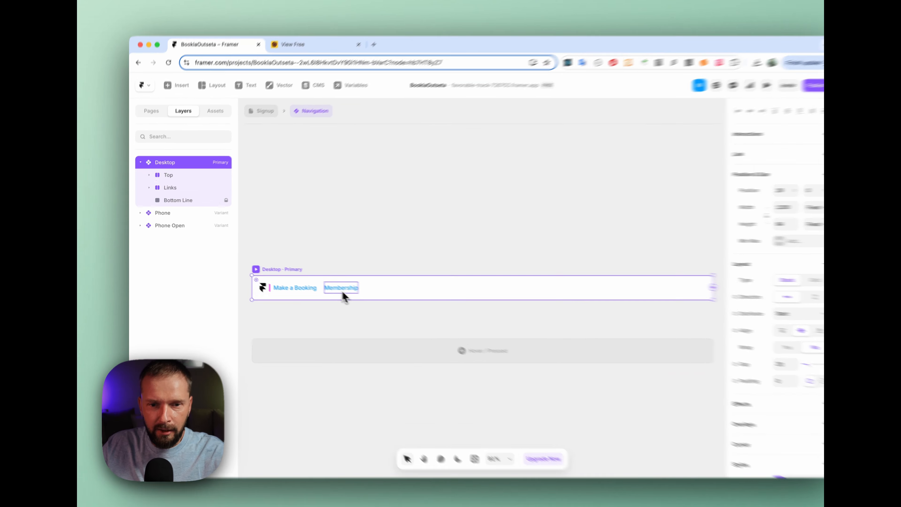
click(336, 284)
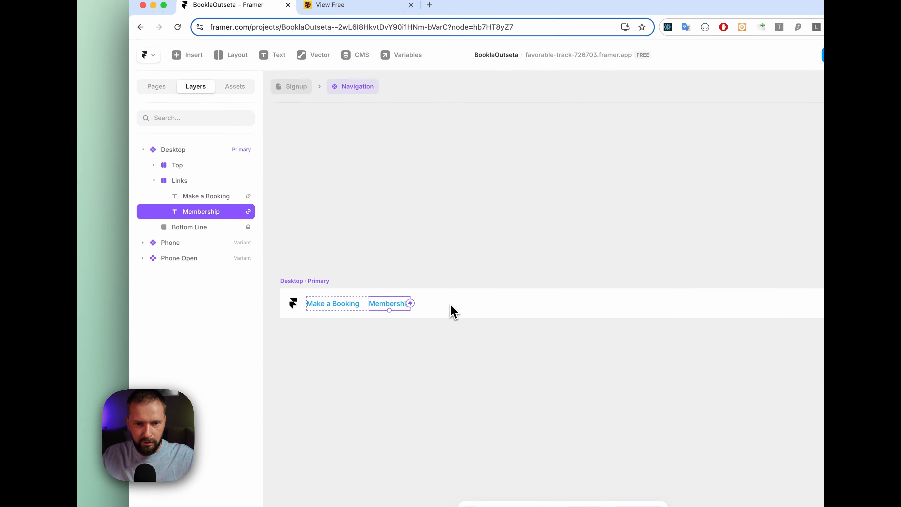
key(super+d)
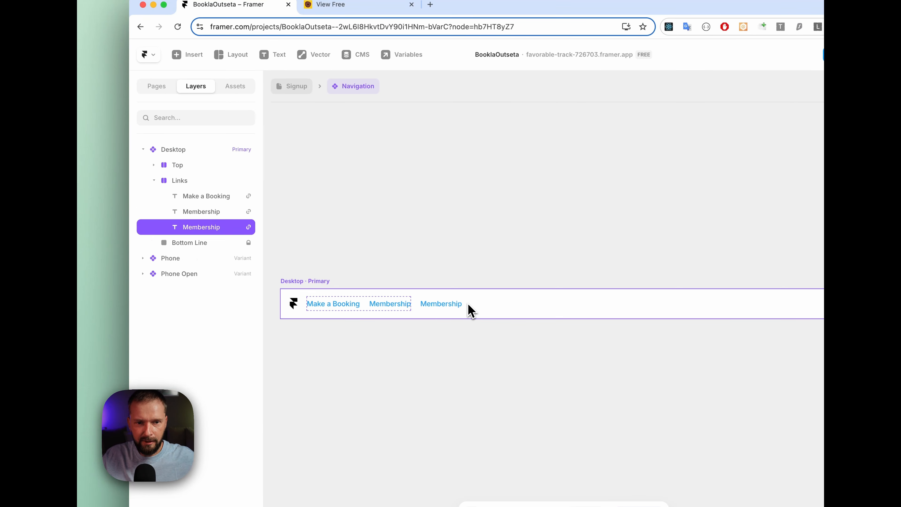
Move the copied Membership link out of the Links group, and wrap it in a 1fr-wide stack with its distribution set to End
drag(191, 234, 171, 234)
right_click(182, 226)
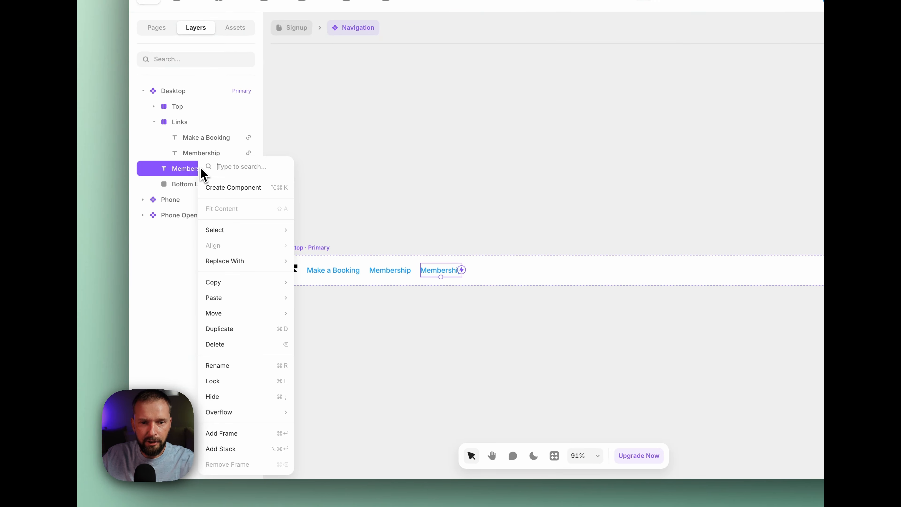
click(254, 449)
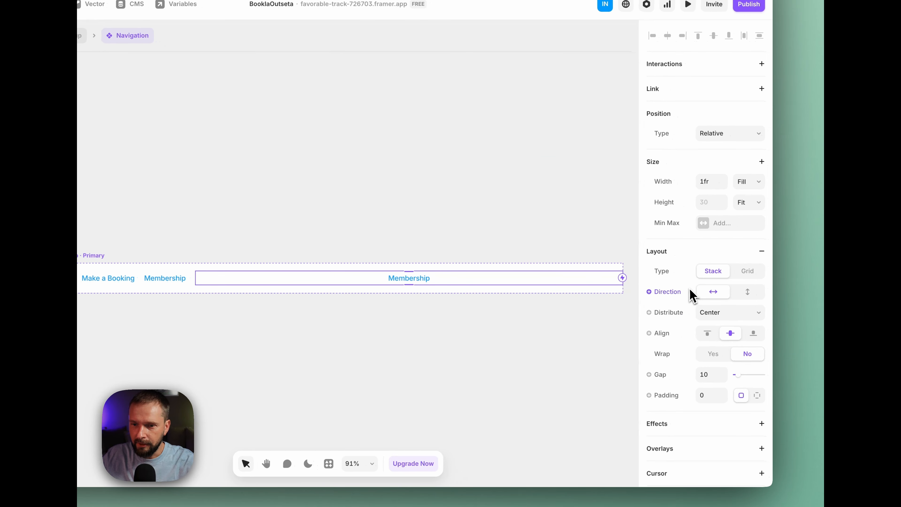
click(736, 313)
click(733, 324)
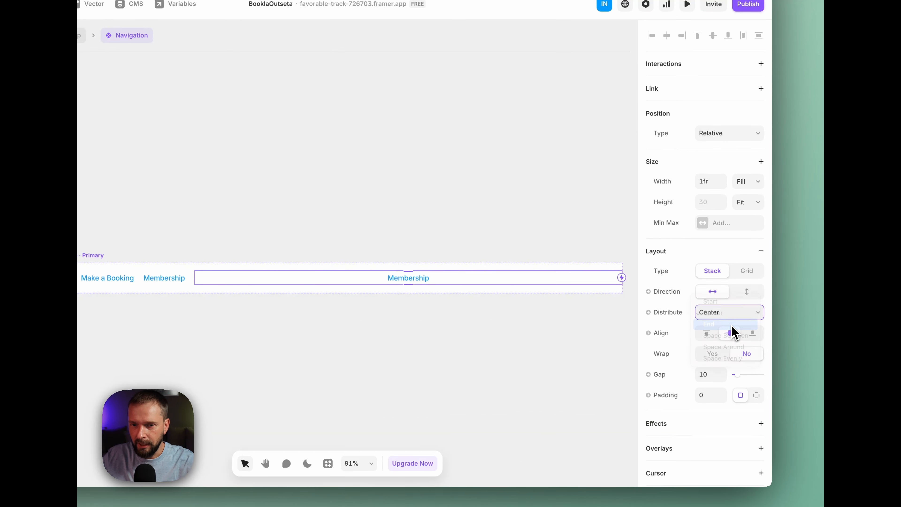
Replace the text of the copied Membership link in the new stack with Login
double_click(596, 281)
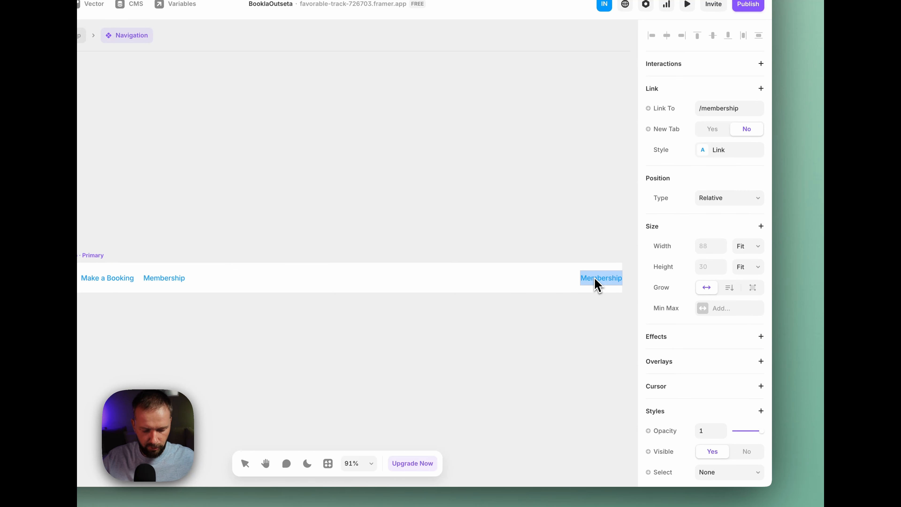
text(Login)
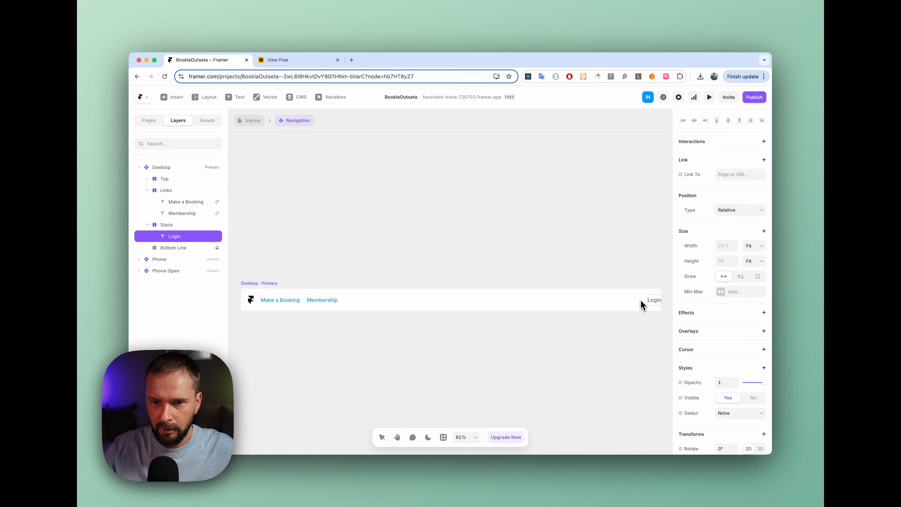
key(Escape)
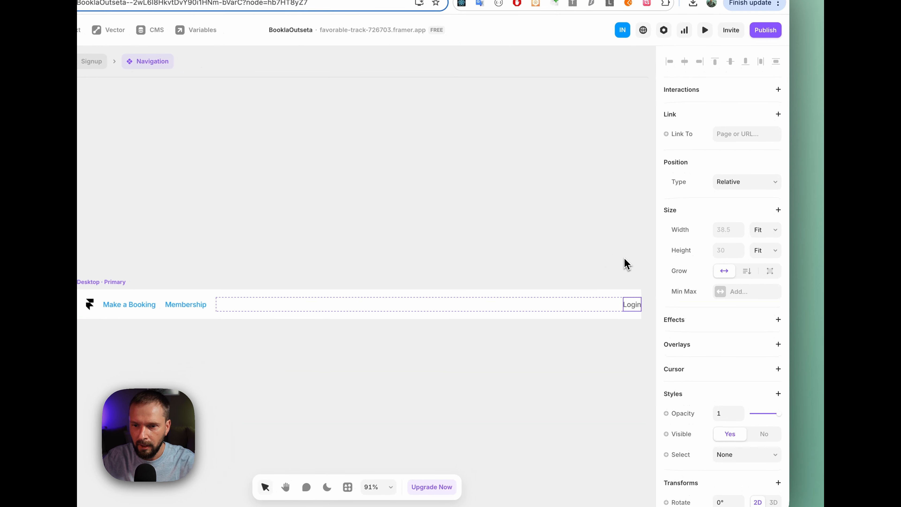
Give the stack around the Login text individual side paddings, with the right padding set to 24
click(612, 310)
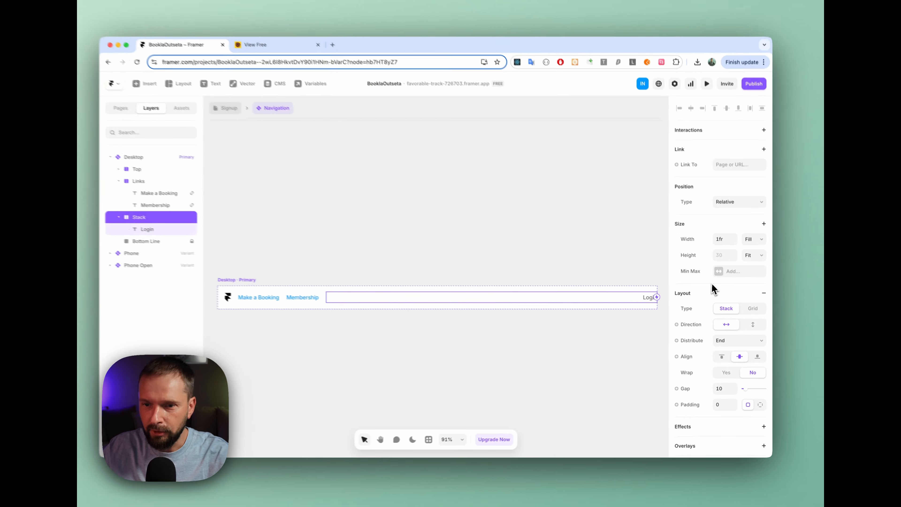
scroll(733, 324, down, 1)
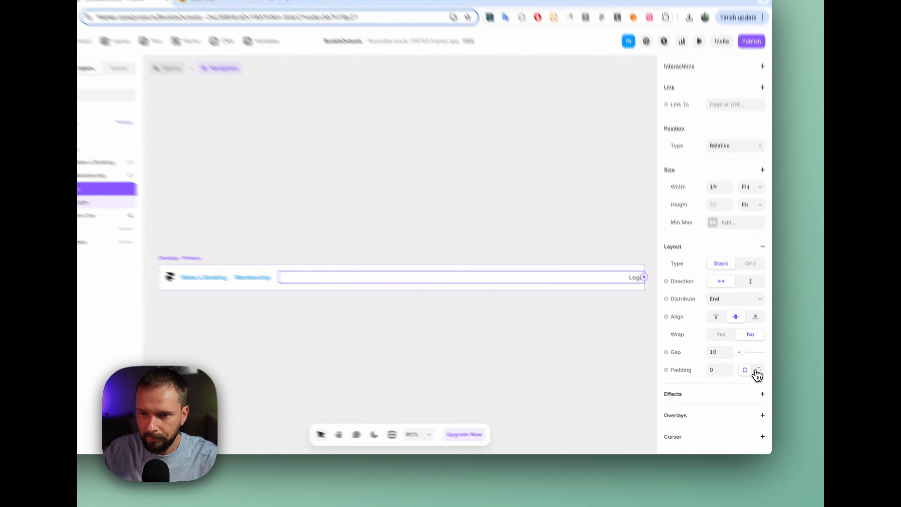
click(760, 381)
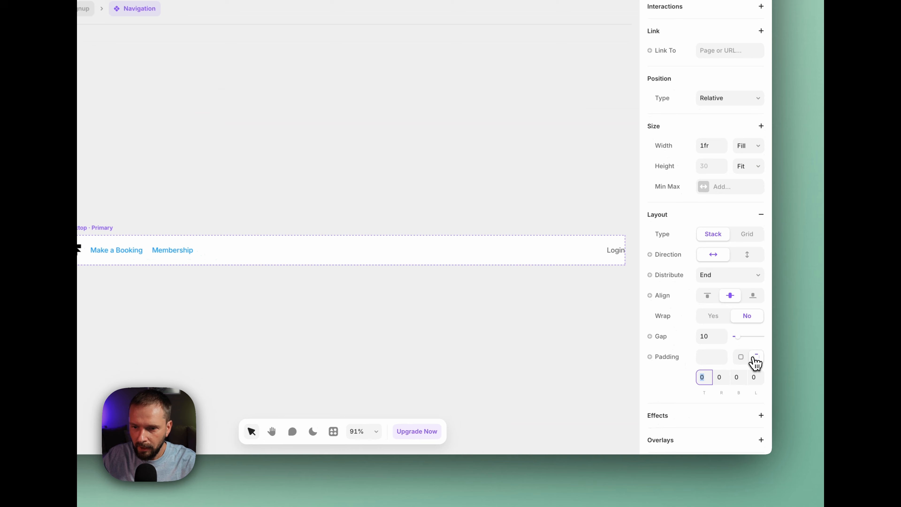
click(734, 397)
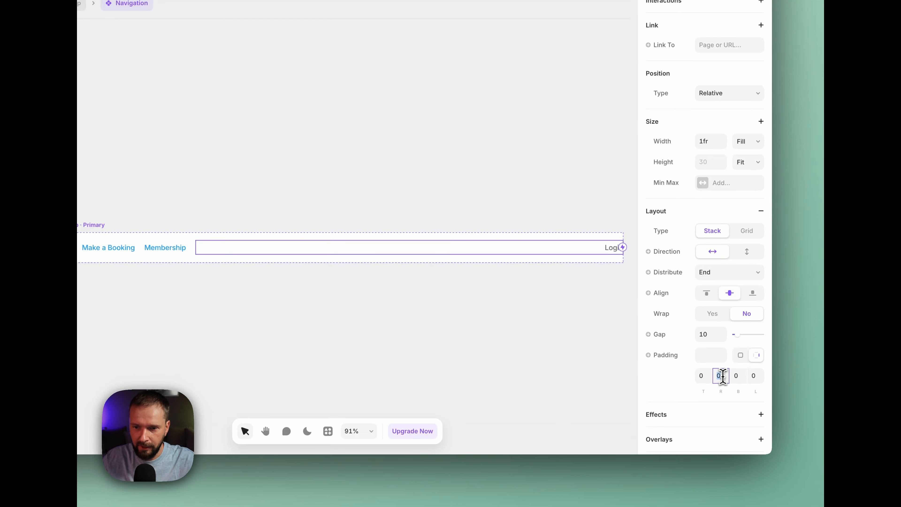
text(24)
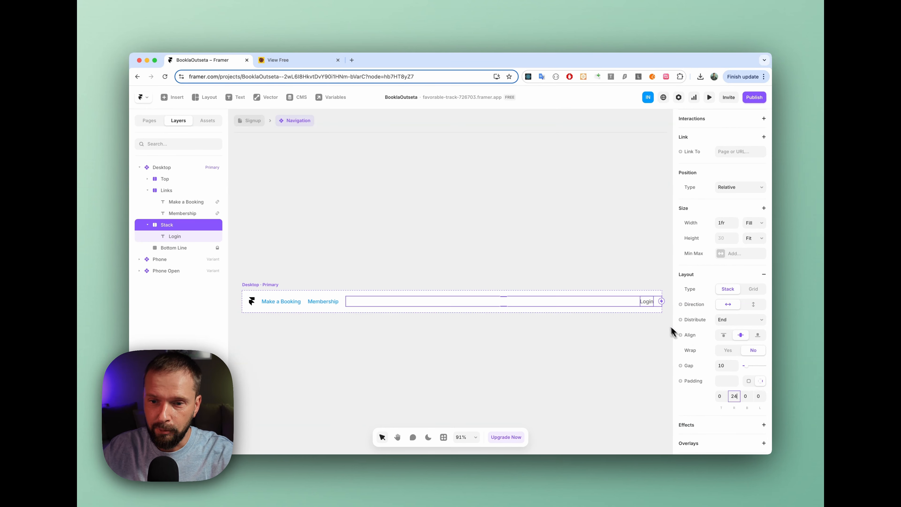
Add two duplicates of the Login text to the navigation stack, and change their texts to Sing Up and Logout
click(647, 304)
key(super+d)
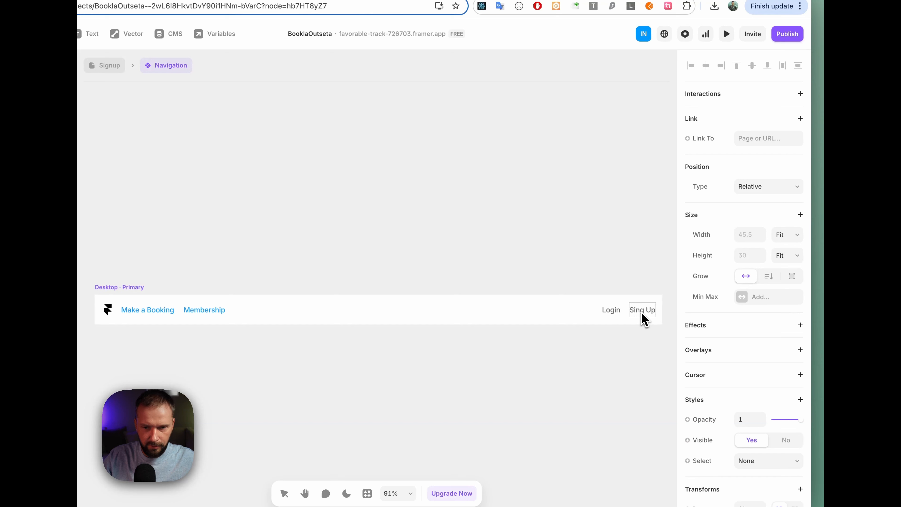
click(634, 262)
key(super+d)
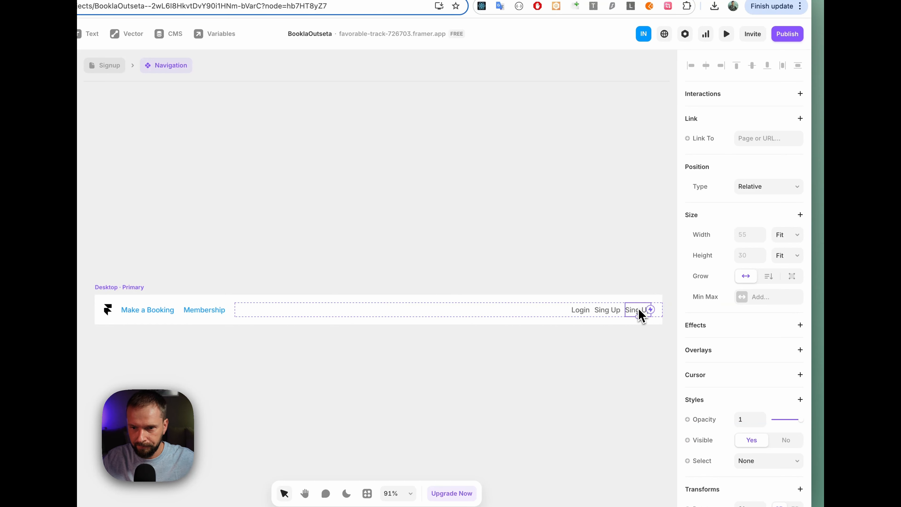
double_click(638, 310)
text(Logout)
key(Escape)
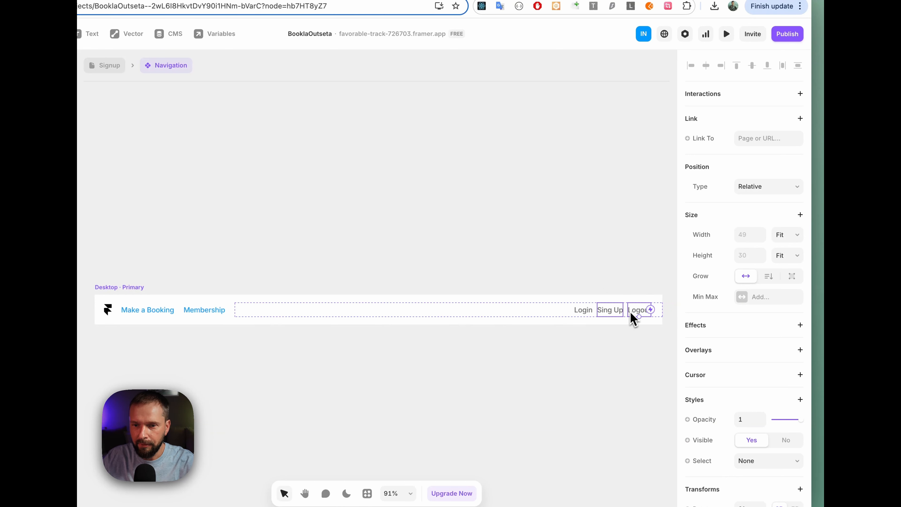
Link the Login text in the navigation to the /login page and the Sing Up text to the /signup page
click(582, 311)
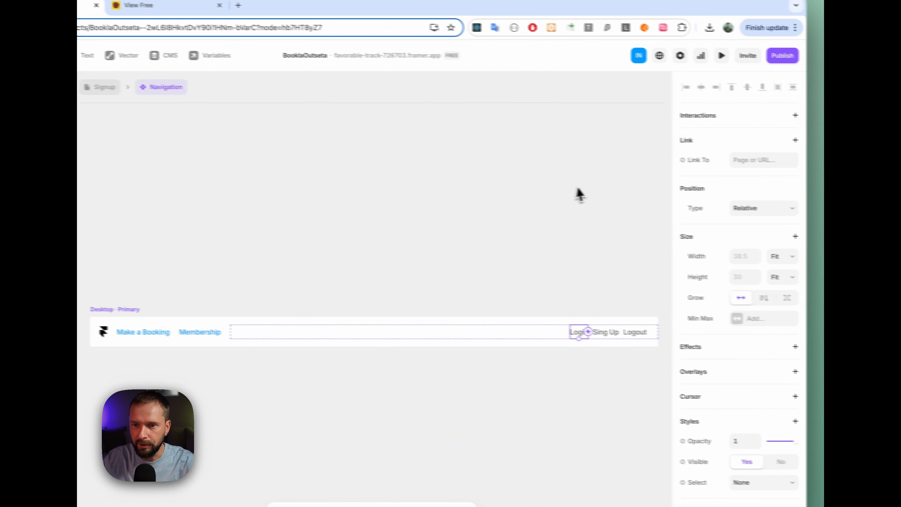
click(759, 137)
click(678, 208)
click(572, 329)
click(722, 156)
click(676, 227)
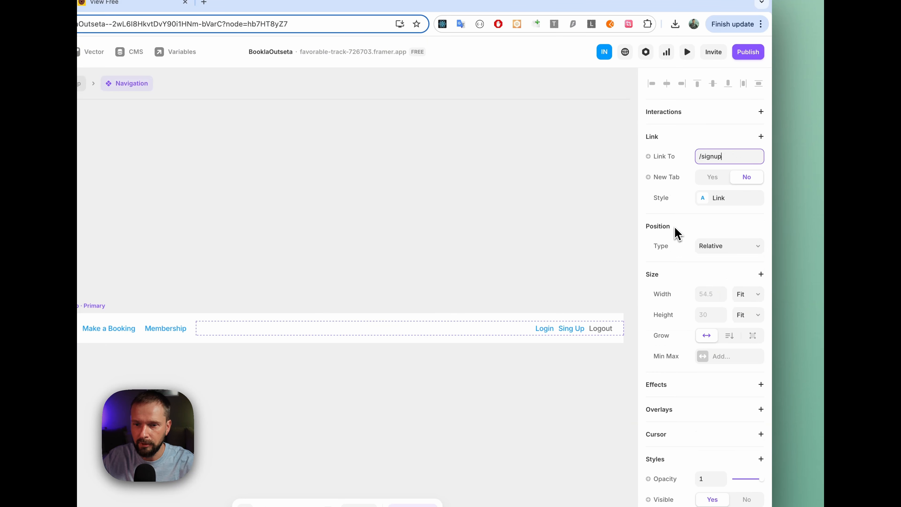
click(600, 329)
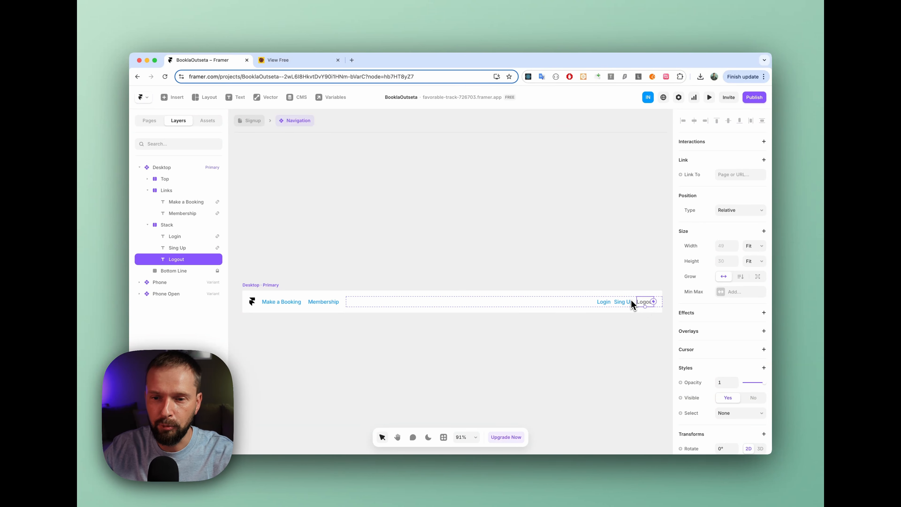
click(622, 284)
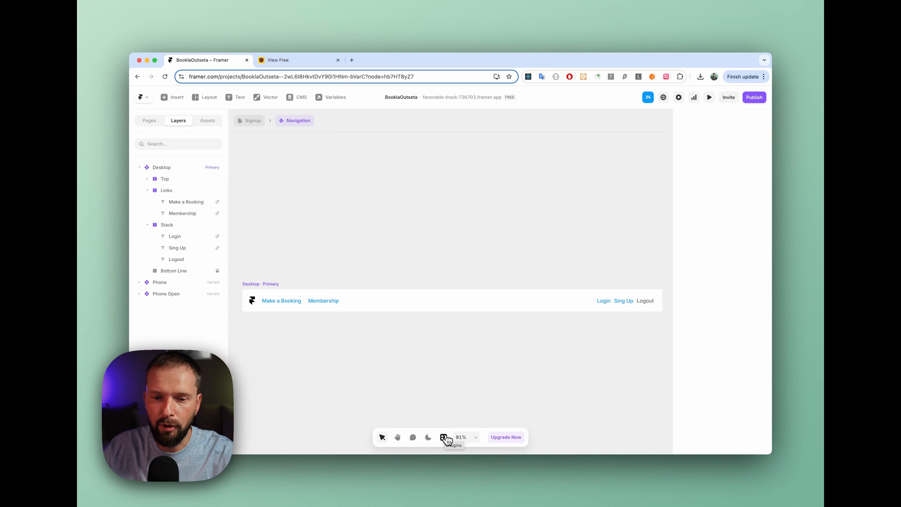
Search the plugins for "out", launch the Outseta plugin, and open its Code Overrides instructions for protecting content
click(444, 437)
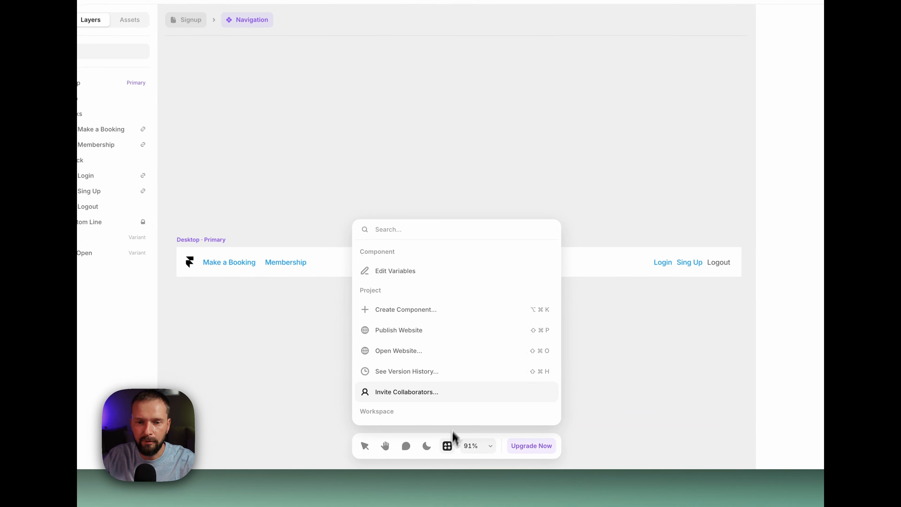
text(out)
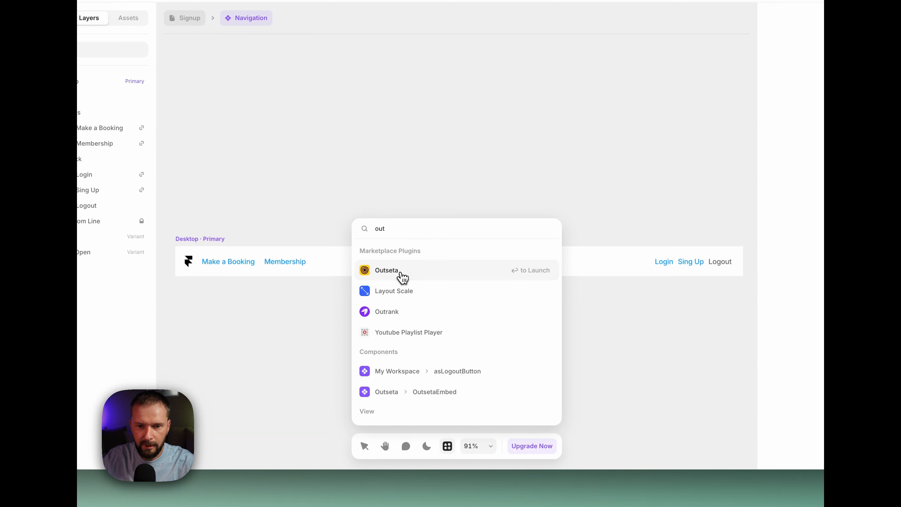
click(401, 273)
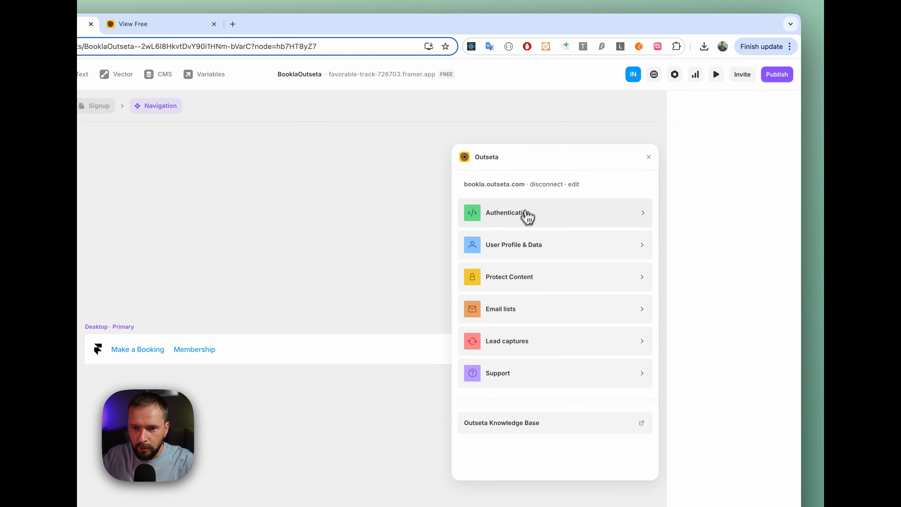
click(552, 277)
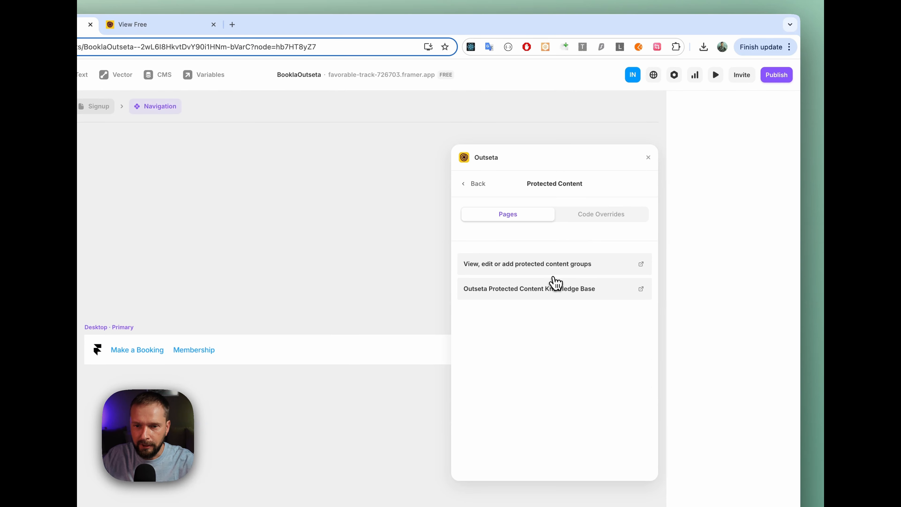
click(599, 217)
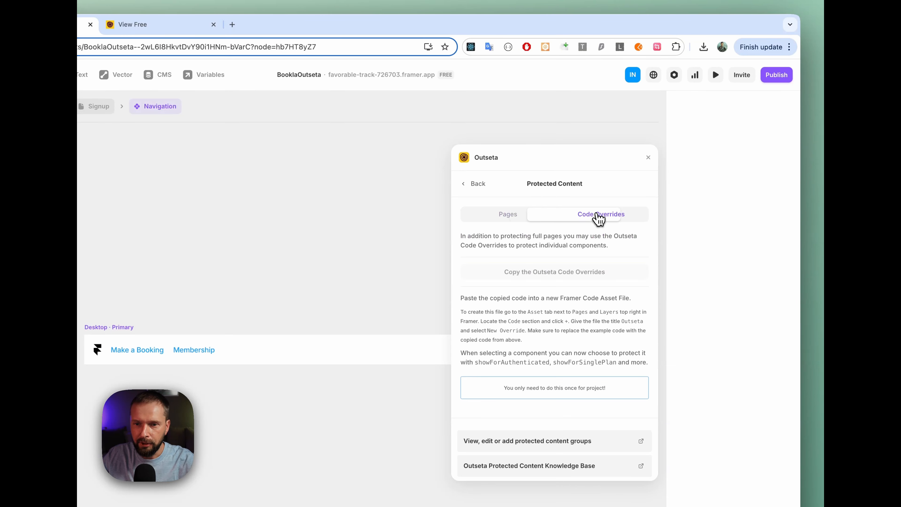
Copy the Outseta Code Overrides from the plugin, and create a New Override code file titled Outseta in the project assets
click(556, 273)
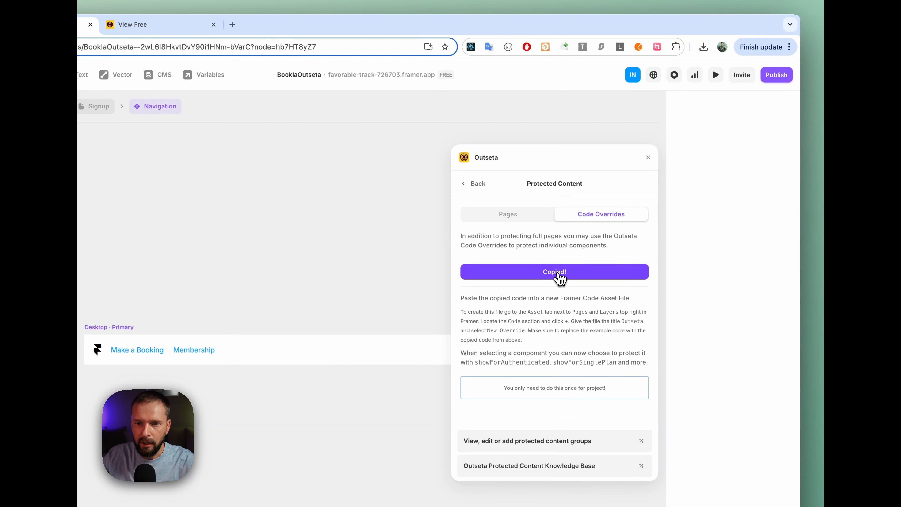
click(648, 158)
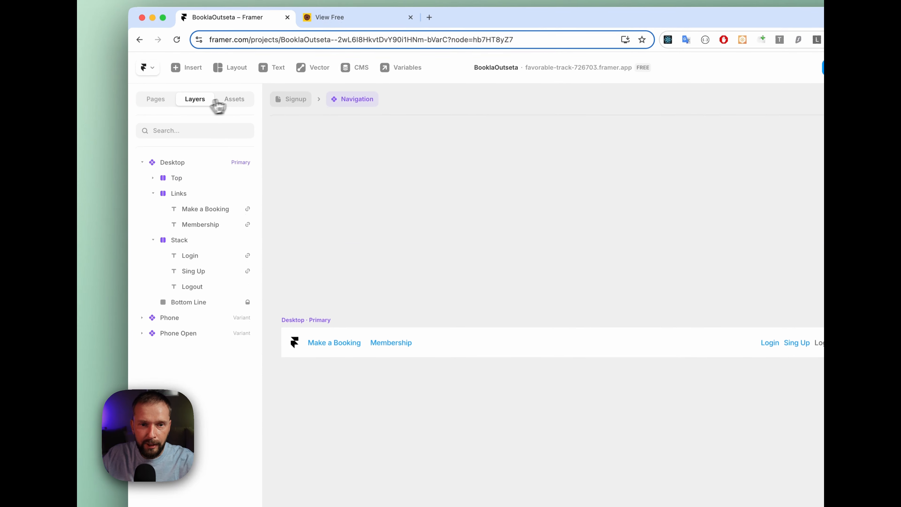
click(235, 96)
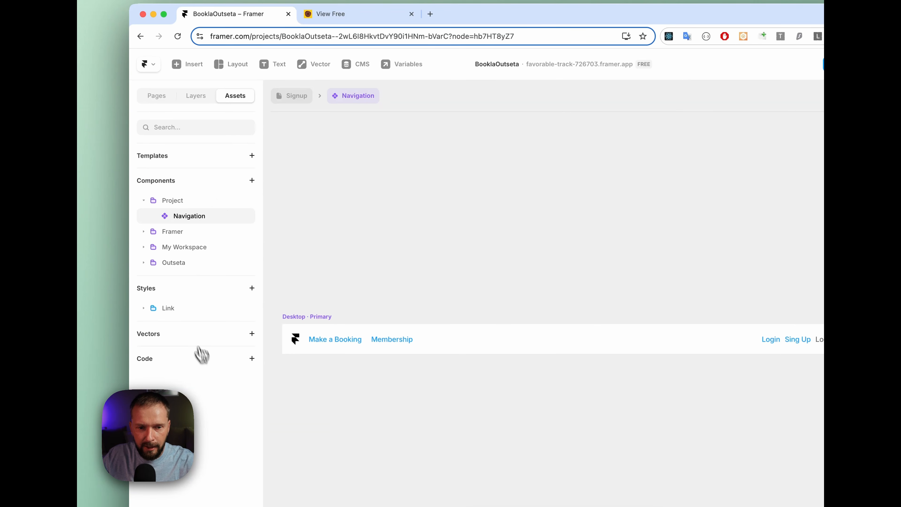
click(252, 358)
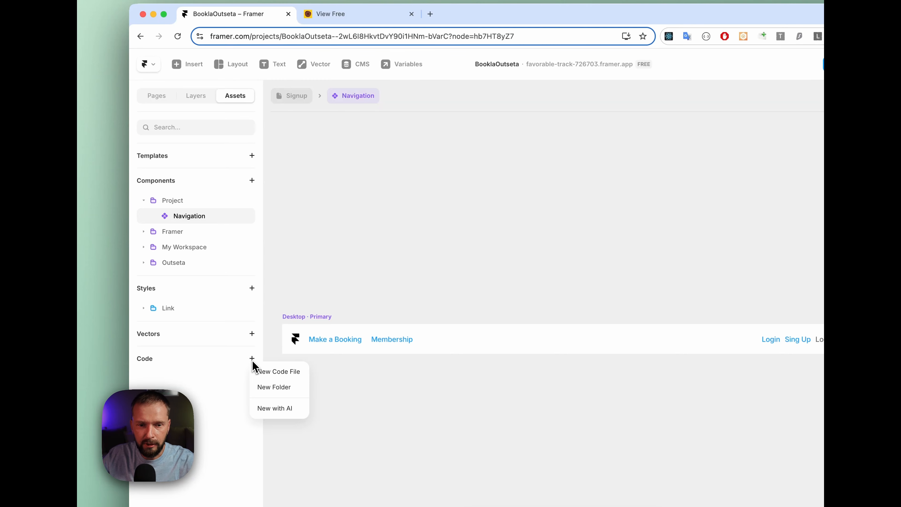
click(263, 372)
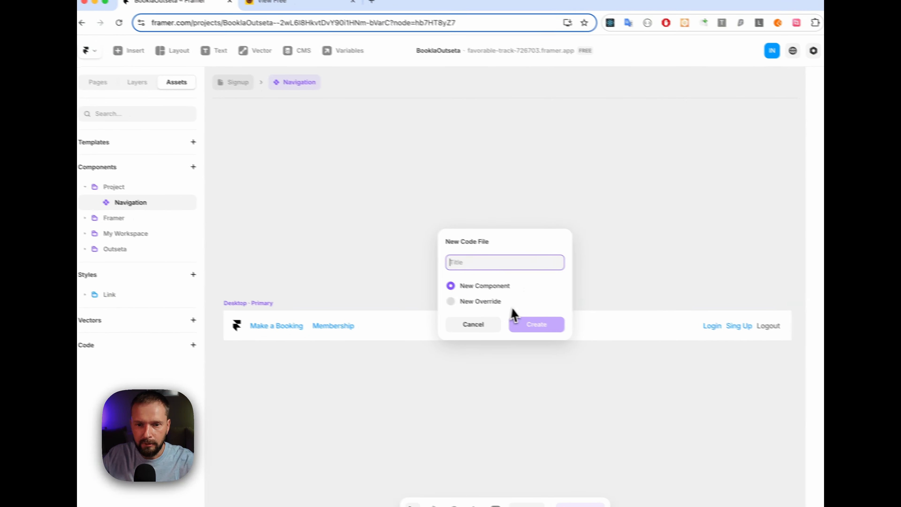
click(477, 303)
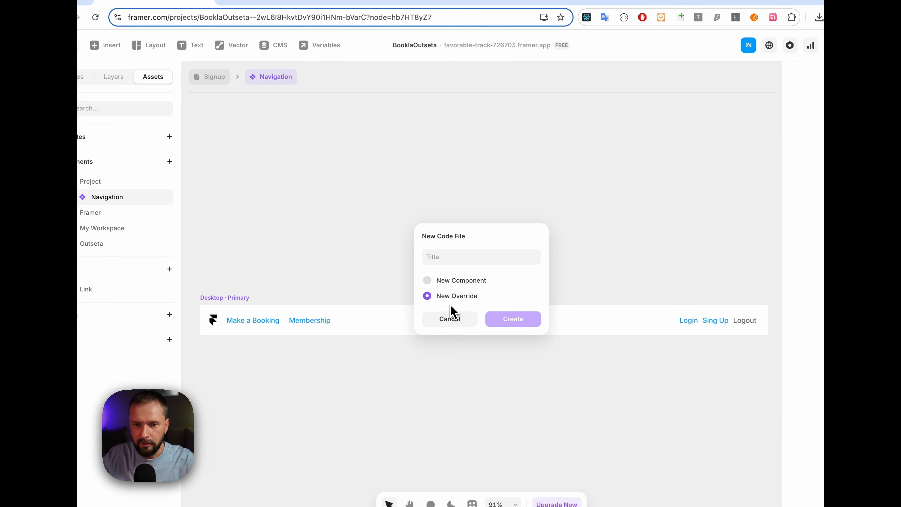
click(453, 257)
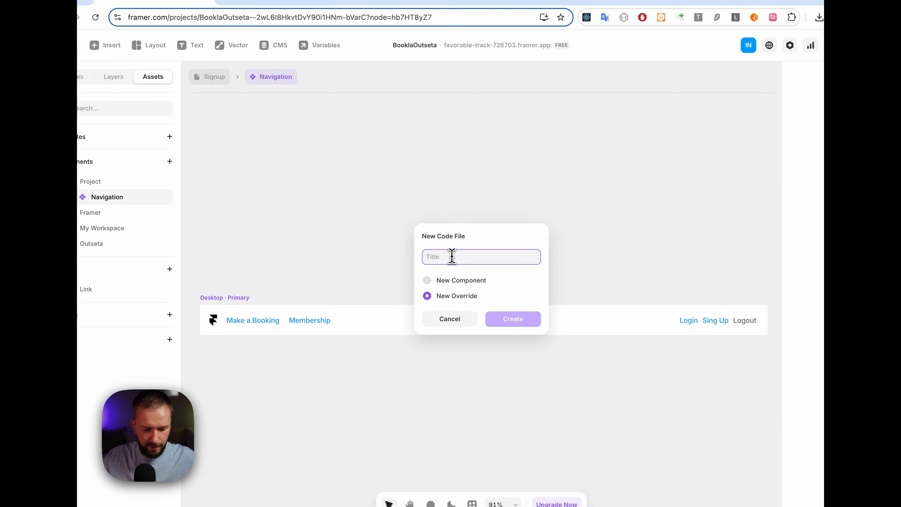
text(O)
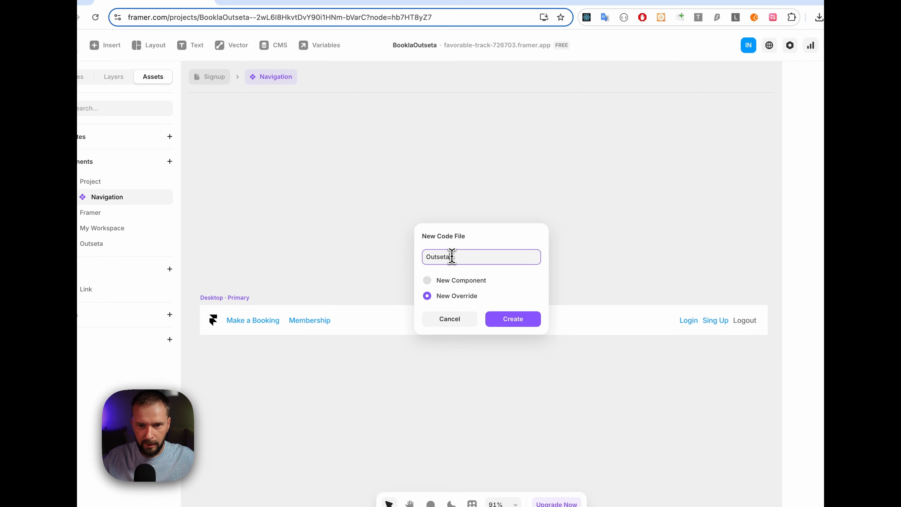
text(utseta)
click(513, 320)
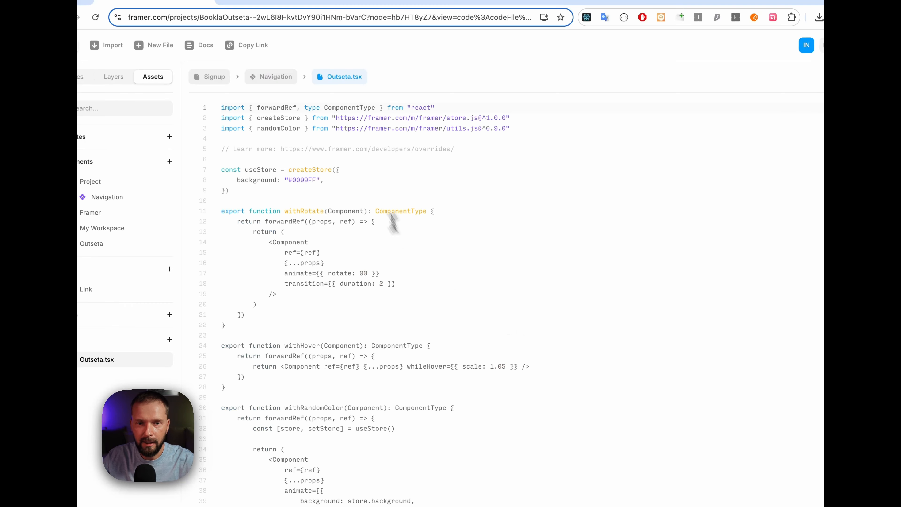
Replace all the example code in Outseta.tsx with the copied Outseta overrides, and look through the pasted button override functions
key(ctrl+a)
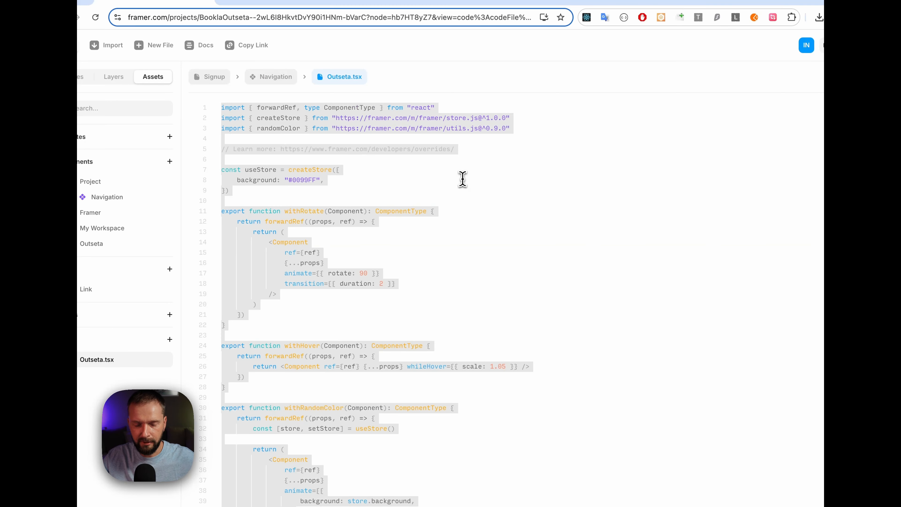
key(super+v)
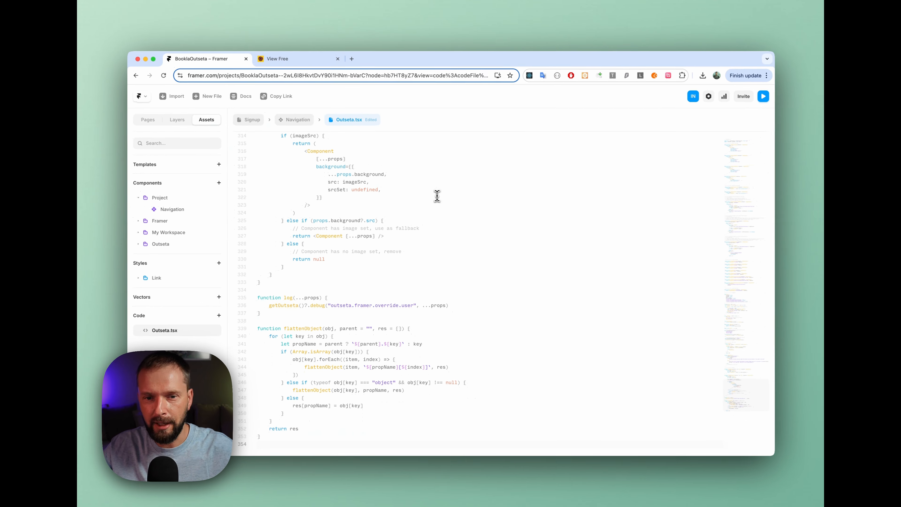
scroll(418, 234, up, 20)
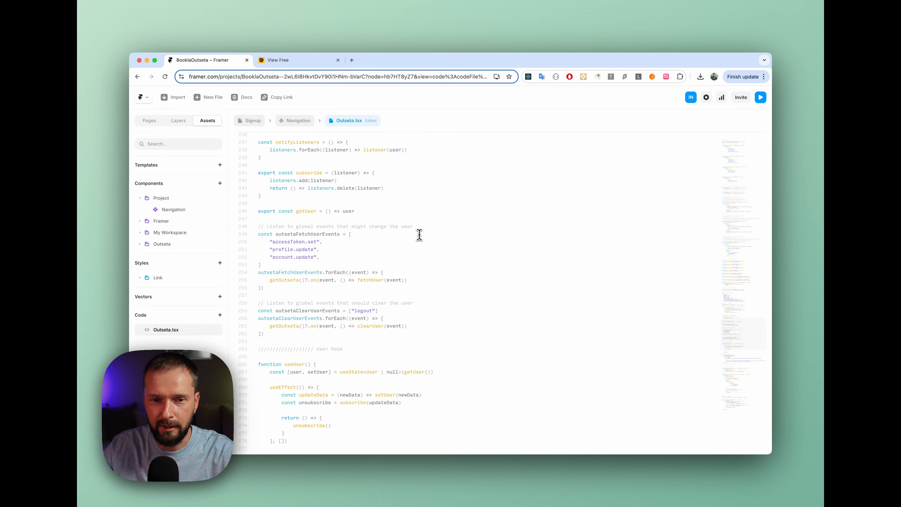
click(468, 217)
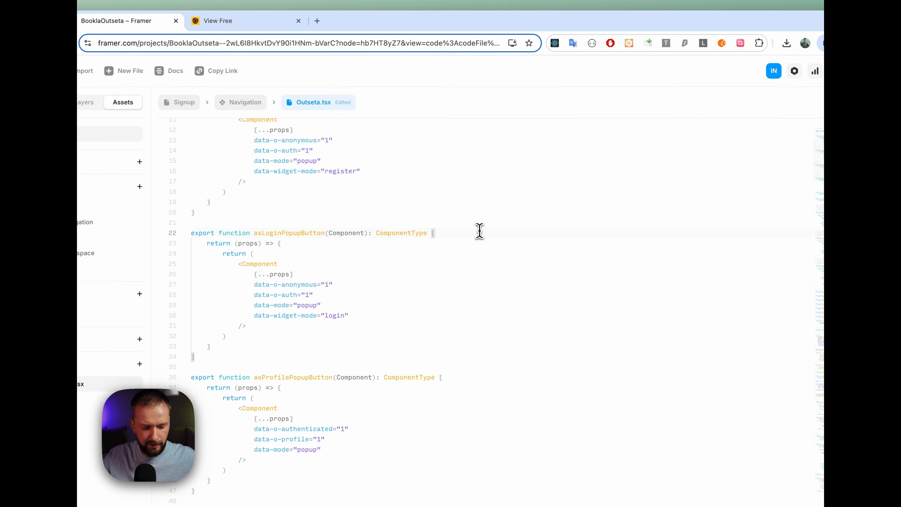
scroll(431, 226, up, 5)
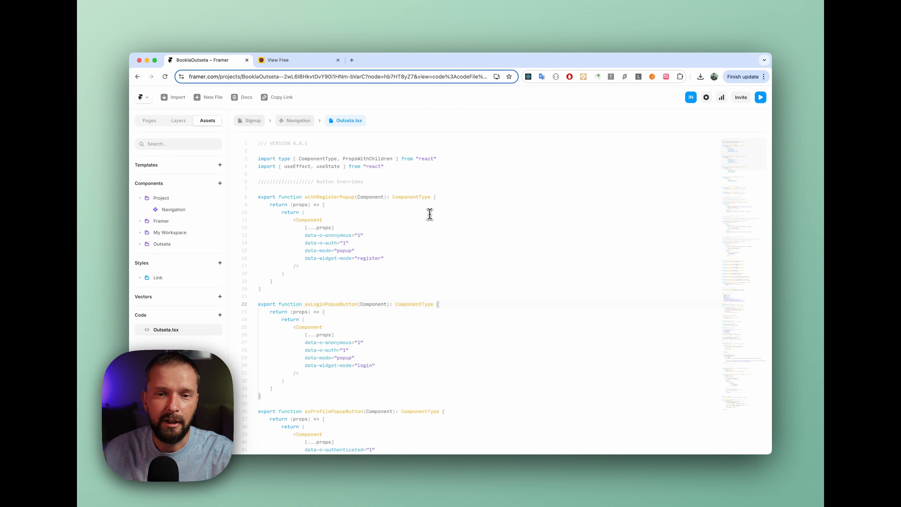
scroll(415, 231, down, 5)
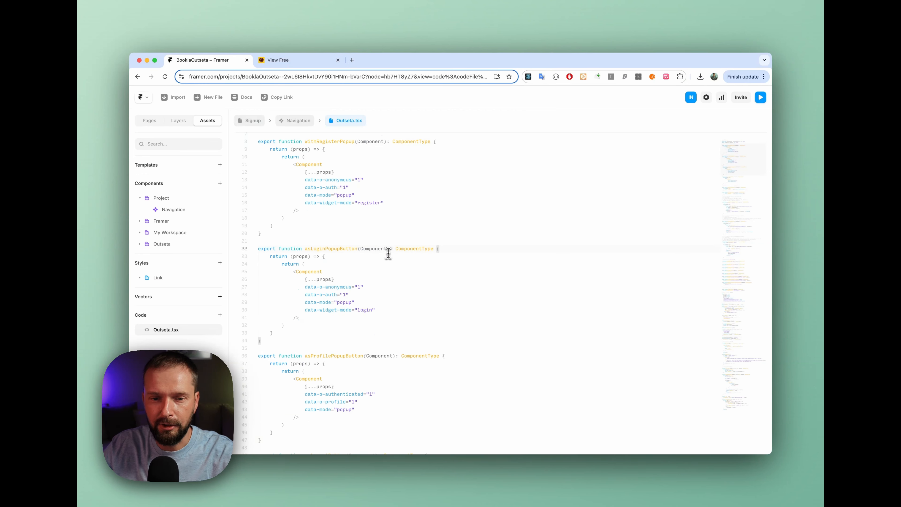
scroll(419, 279, up, 5)
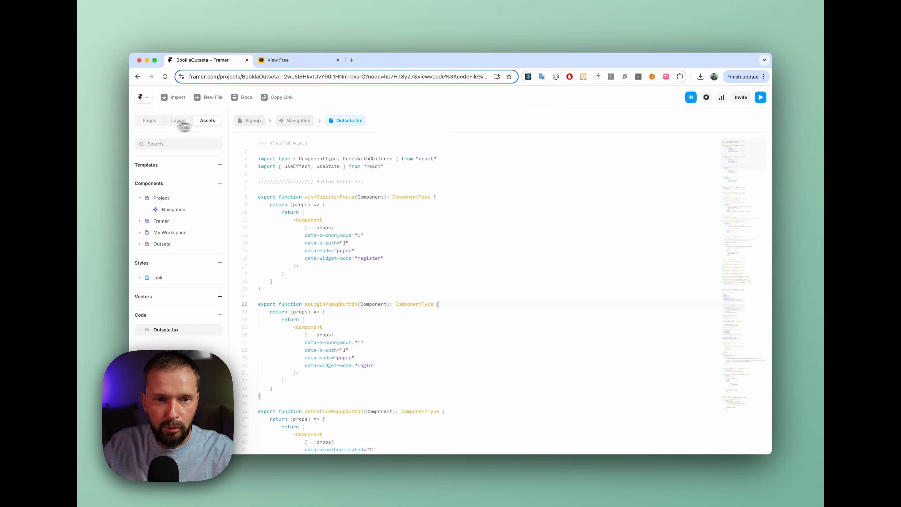
Open the Navigation component from the Home page and apply the showForAnonymous override from the Outseta file to the Login text
click(149, 120)
click(165, 181)
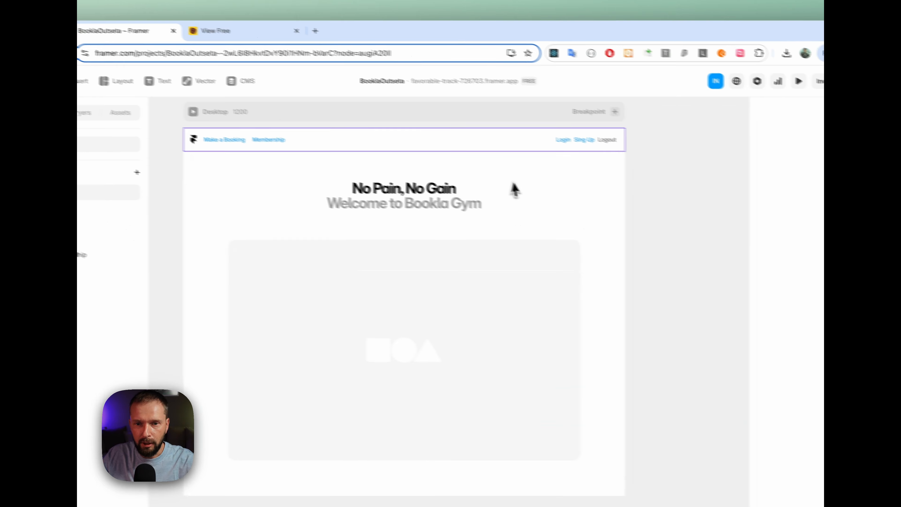
double_click(542, 143)
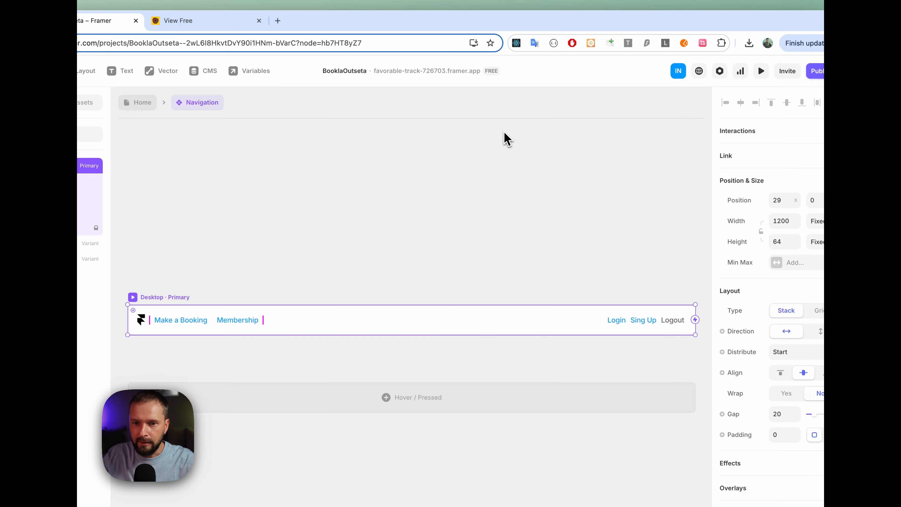
click(614, 326)
click(642, 324)
click(623, 325)
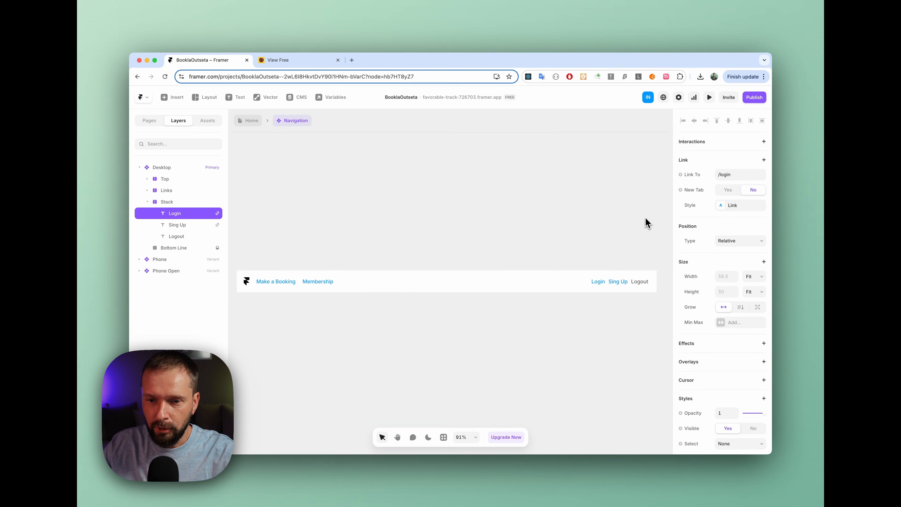
scroll(721, 366, down, 10)
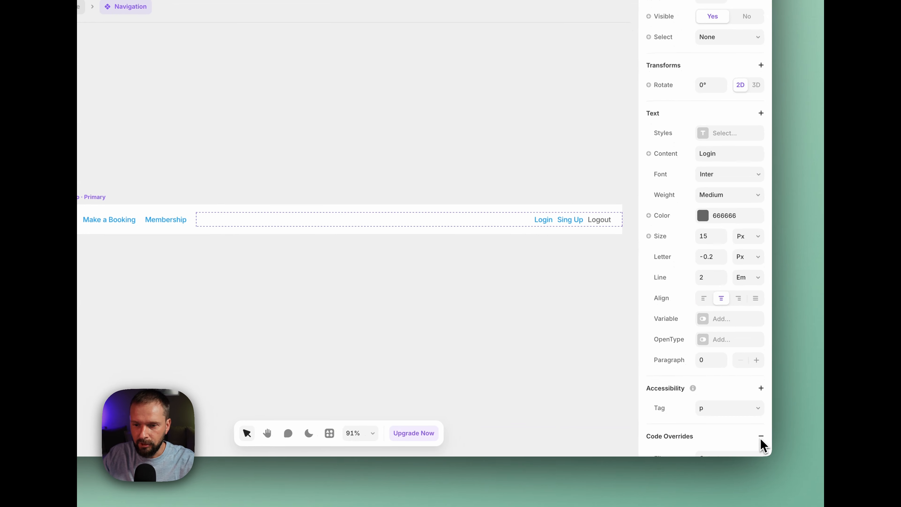
click(764, 440)
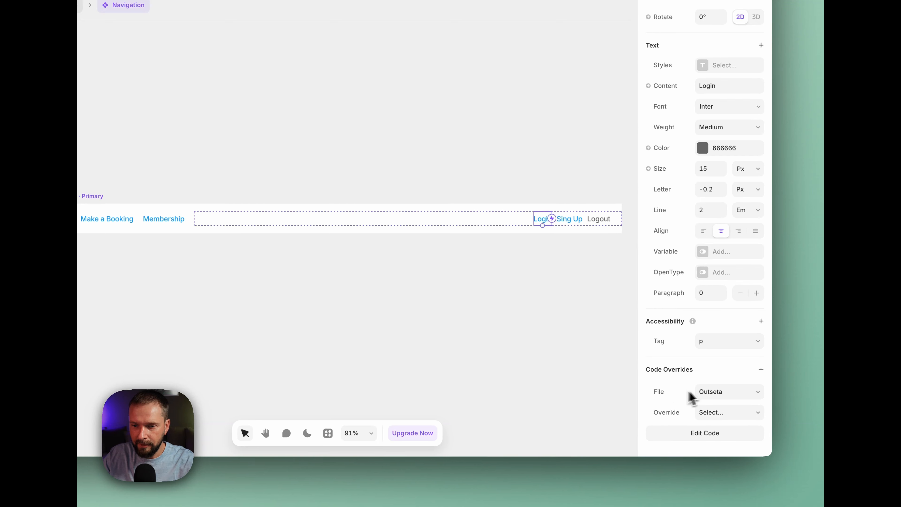
click(744, 415)
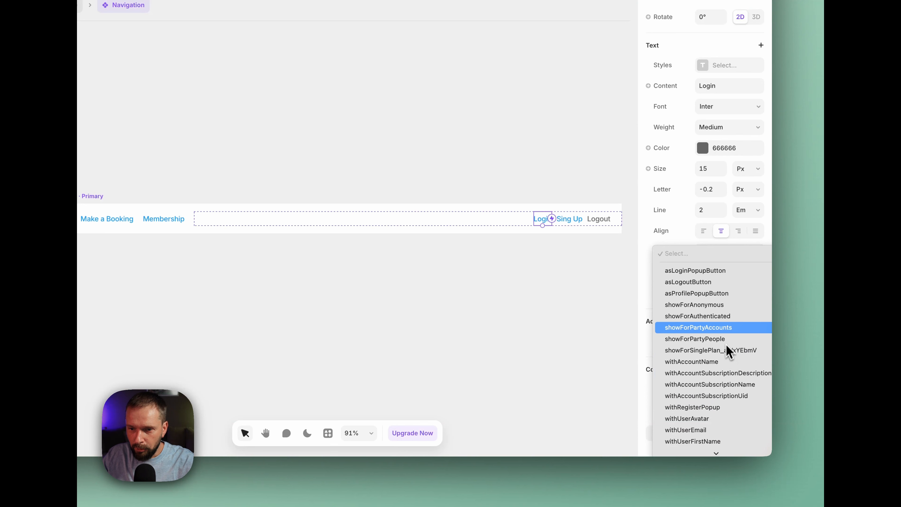
click(689, 309)
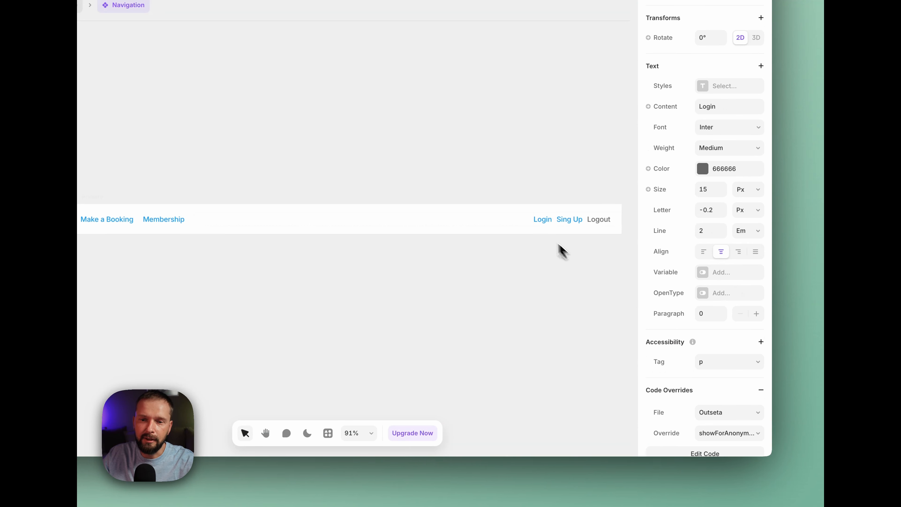
Apply the Outseta file's showForAnonymous code override to the Sing Up text in the navigation
click(569, 223)
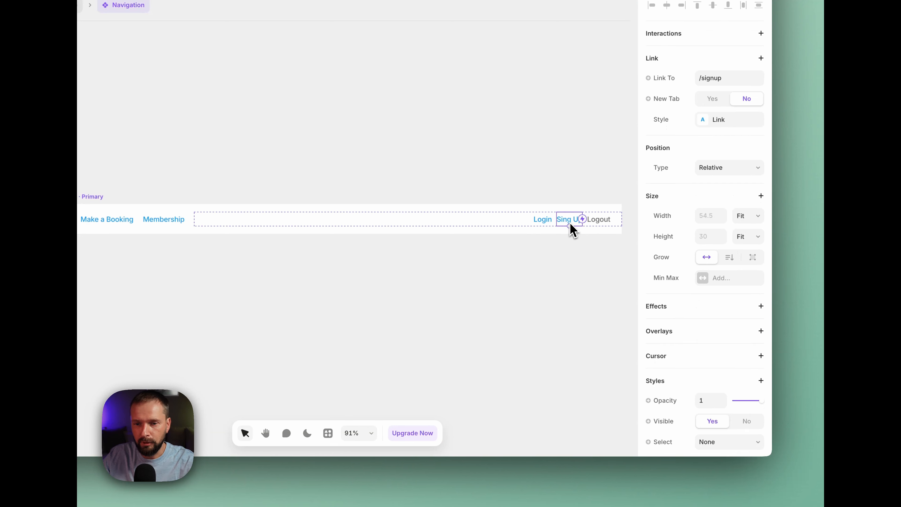
scroll(689, 385, down, 10)
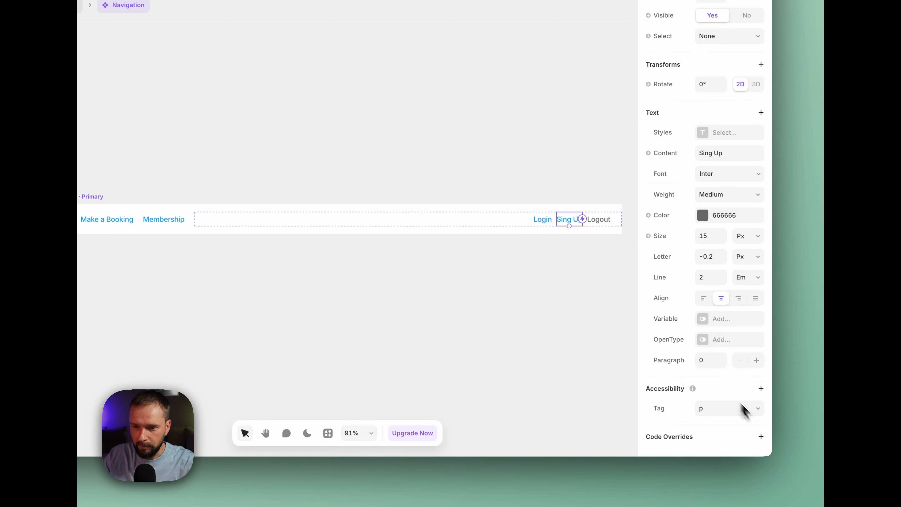
click(760, 437)
click(748, 412)
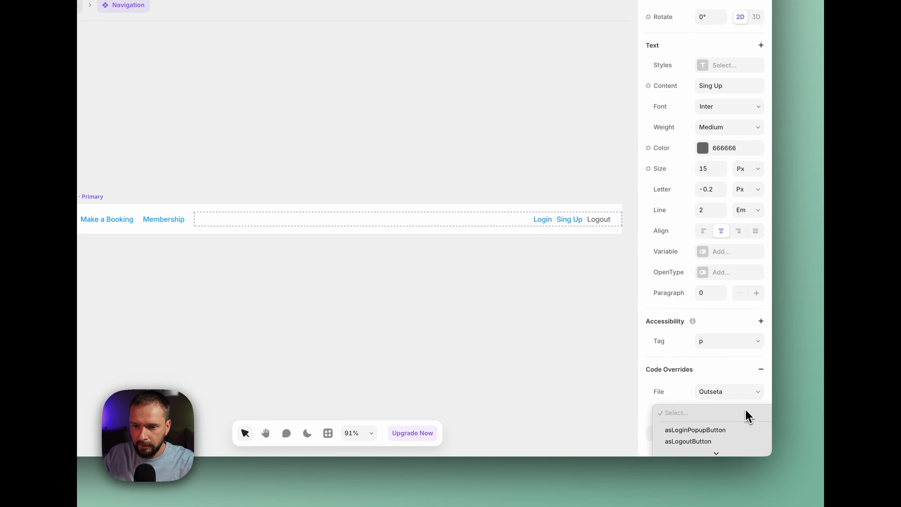
click(725, 387)
Apply the Outseta file's showForAuthenticated code override to the Logout text in the navigation
click(602, 225)
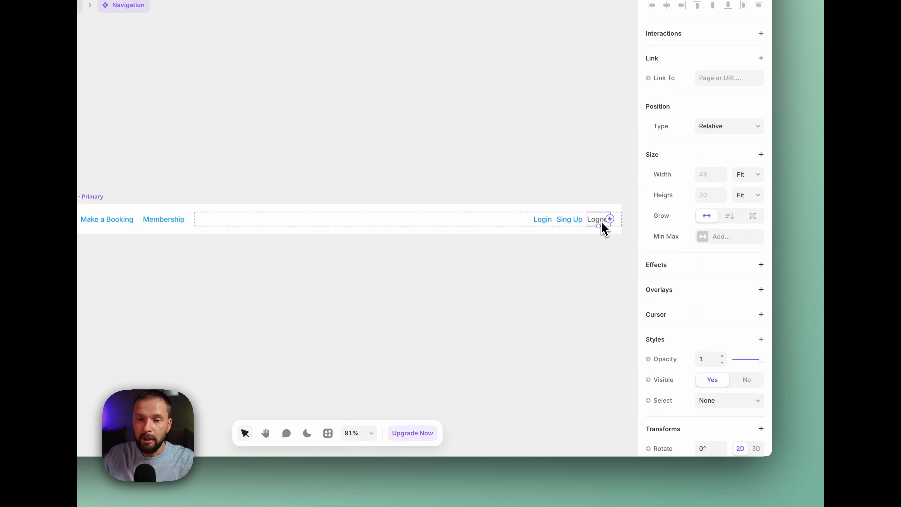
scroll(715, 369, down, 10)
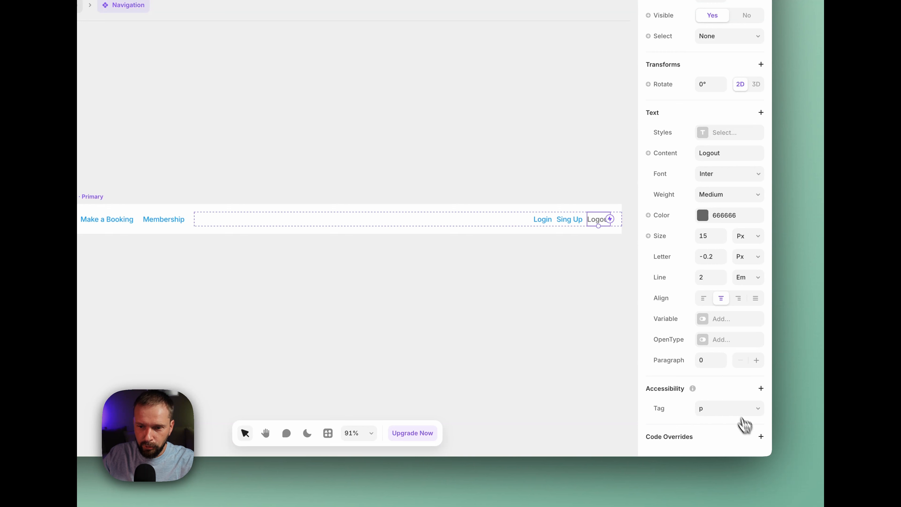
click(760, 436)
scroll(759, 412, down, 2)
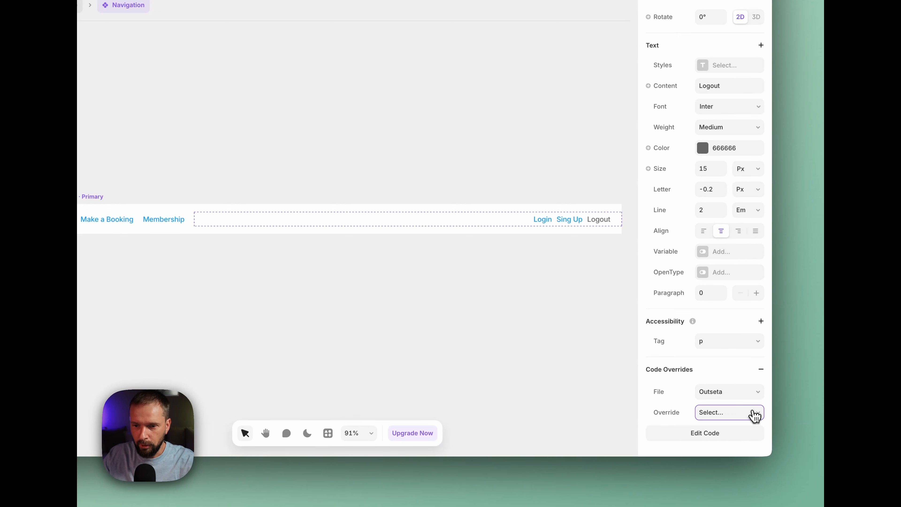
click(754, 414)
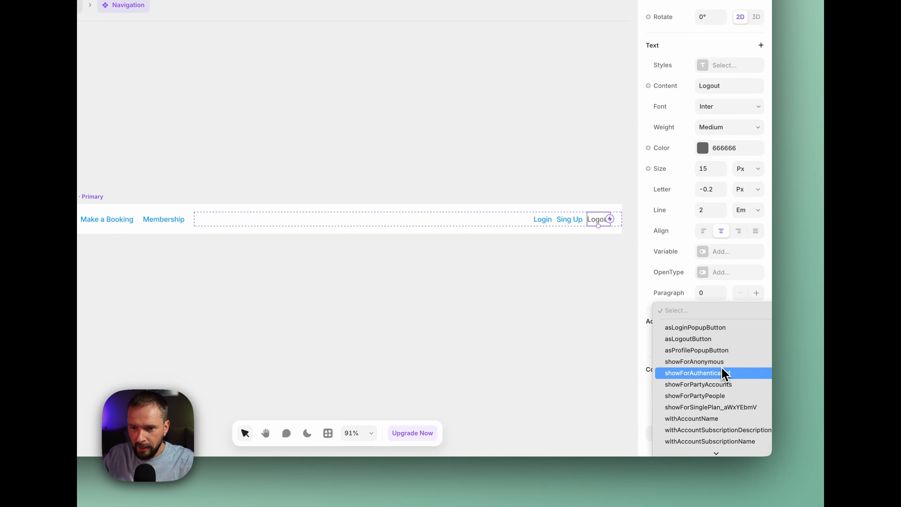
click(717, 374)
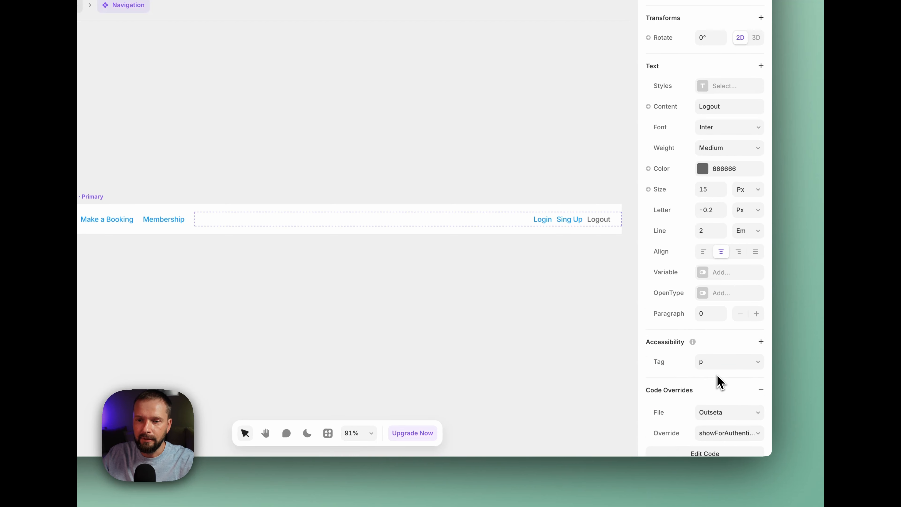
click(567, 295)
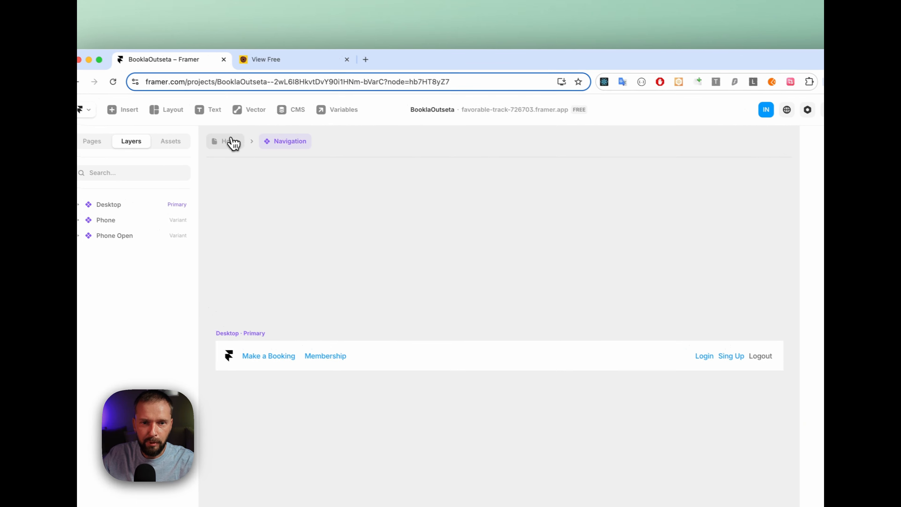
Return to the Home page, publish the site update, and open the Login page on the live favorable-track-726703.framer.app site
click(233, 142)
click(755, 113)
click(667, 211)
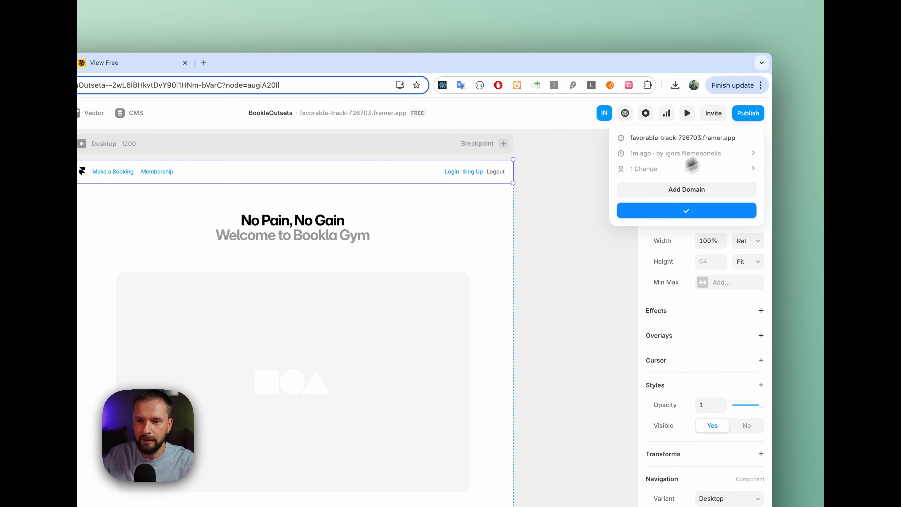
click(665, 139)
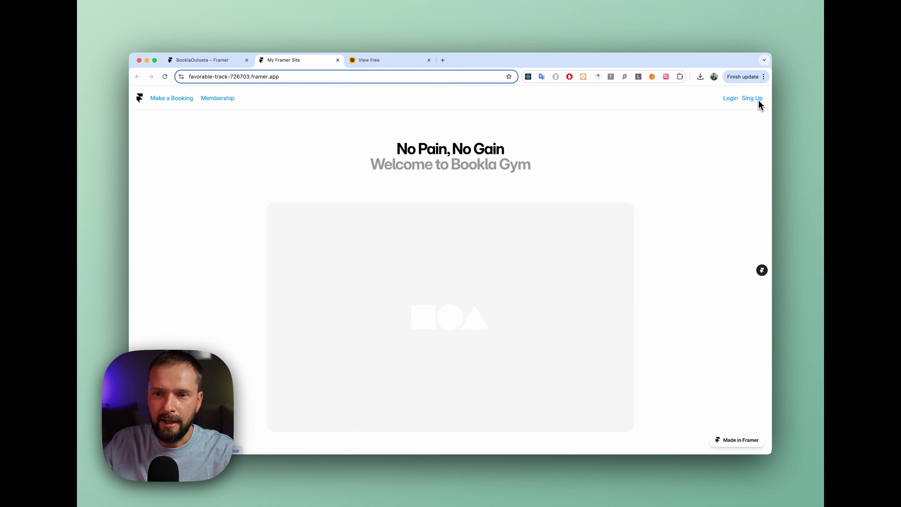
click(731, 99)
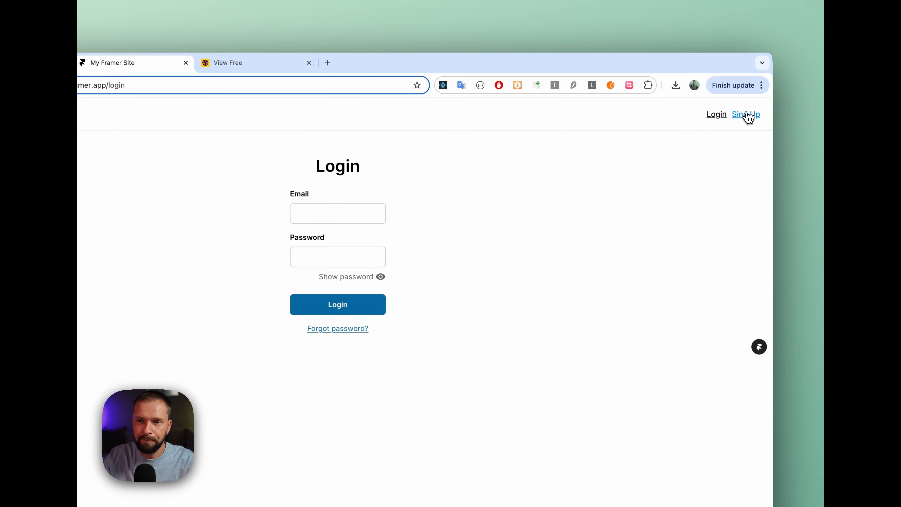
Check the Sing Up and Login pages through the live site's navigation links, ending on Login, and close the site
click(748, 115)
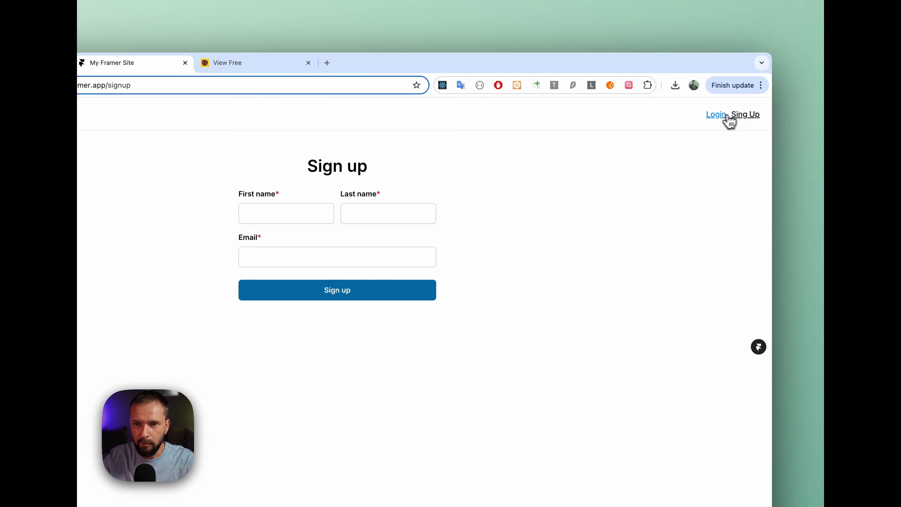
click(717, 115)
click(749, 115)
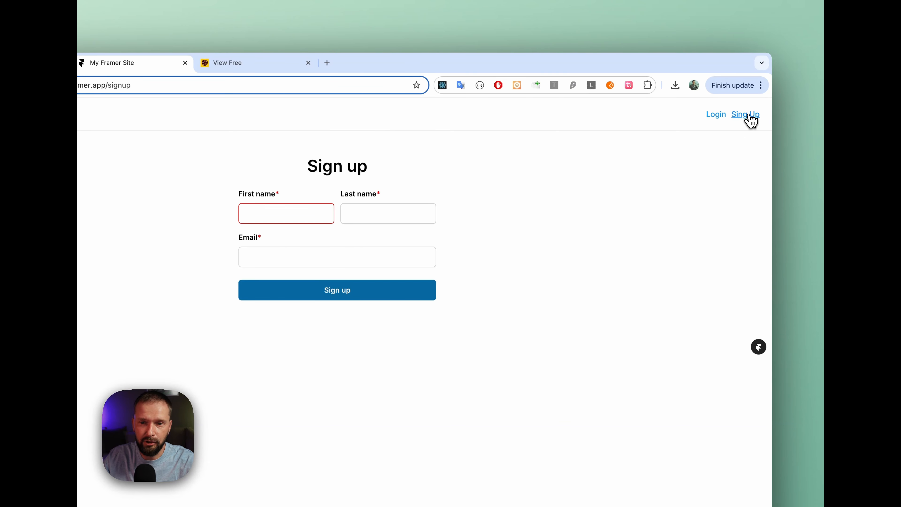
click(716, 116)
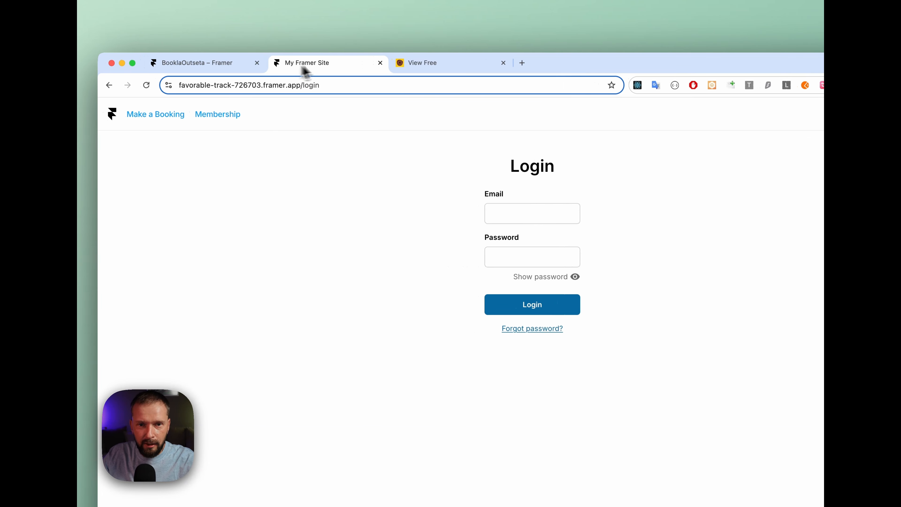
click(382, 63)
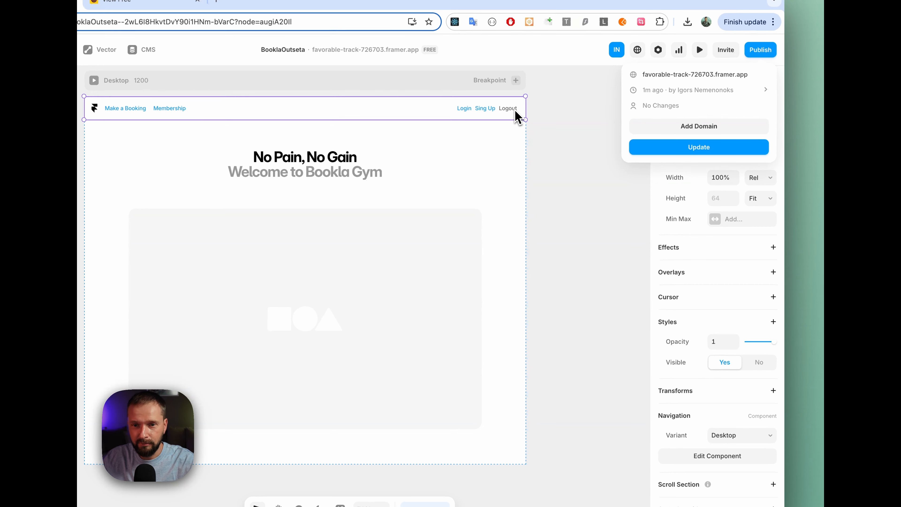
Set the Logout text's code override in the Navigation component to asLogoutButton and preview the navigation
click(512, 113)
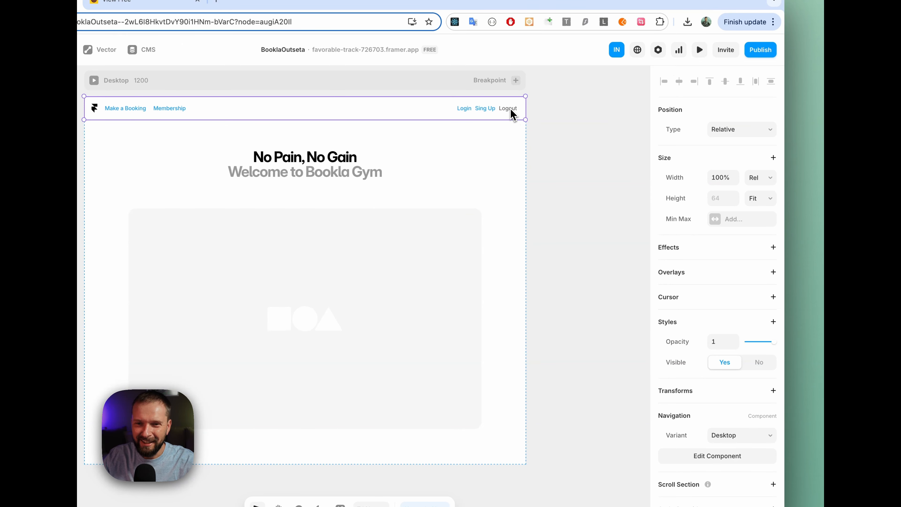
double_click(511, 114)
click(613, 306)
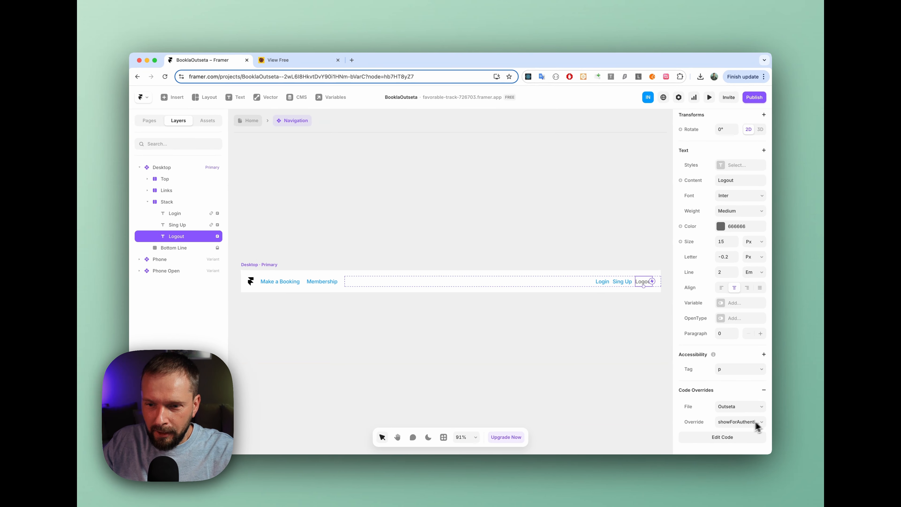
click(740, 422)
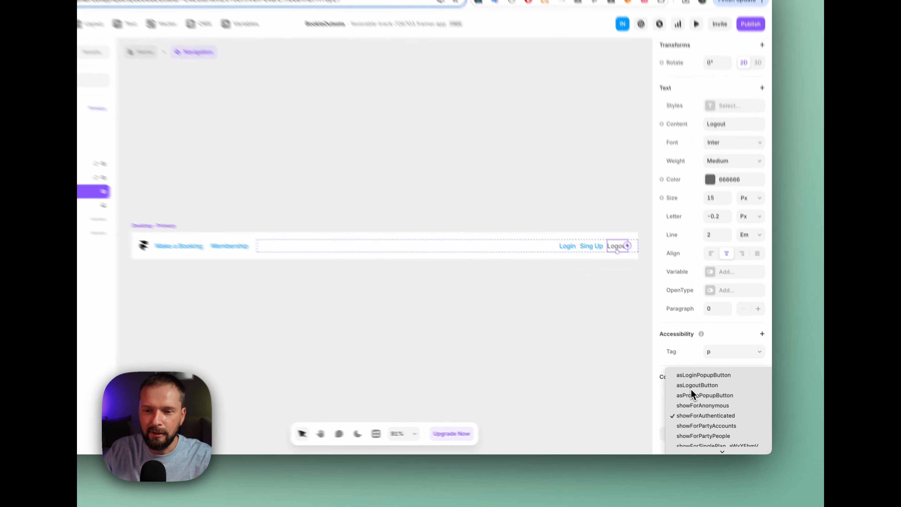
click(693, 389)
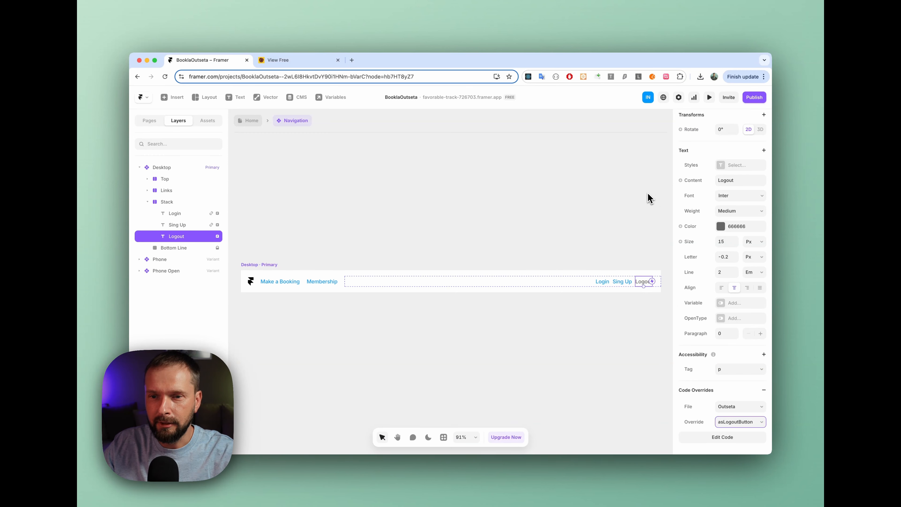
click(709, 97)
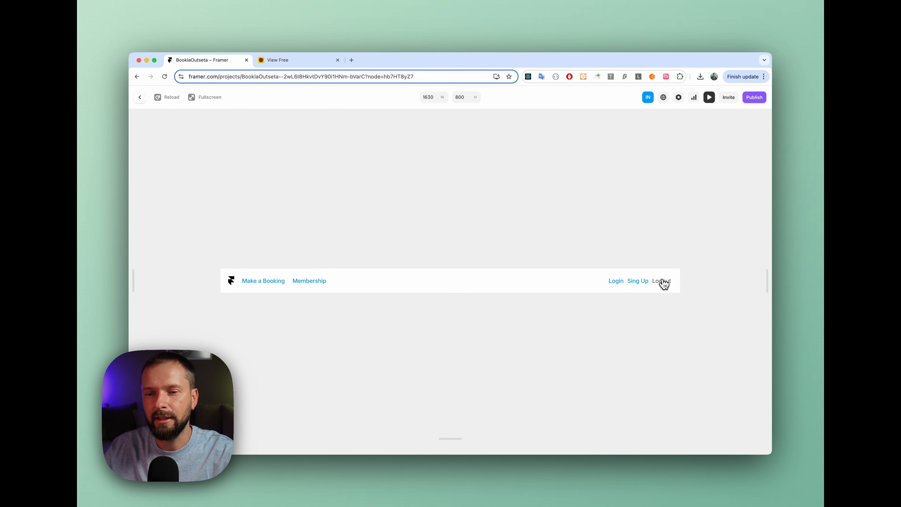
click(140, 97)
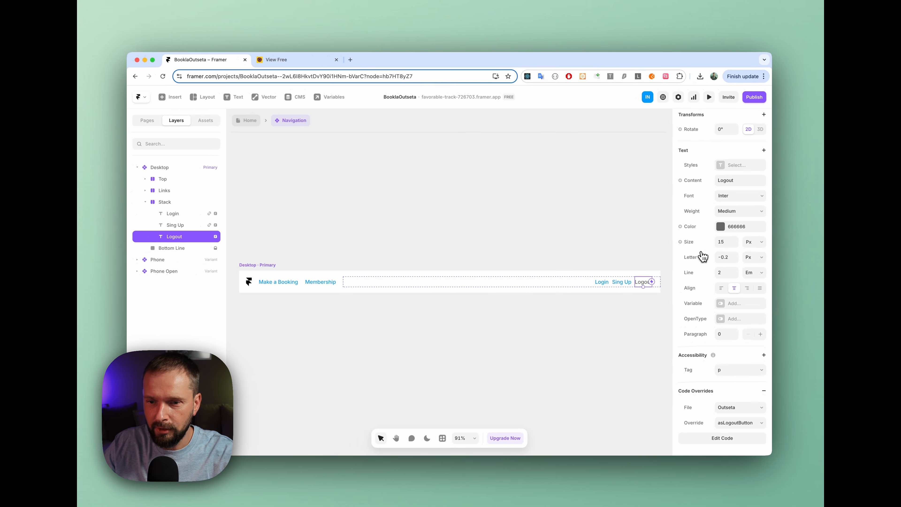
Add a Pointer web cursor to the Logout text and check it in the preview
scroll(705, 249, up, 1)
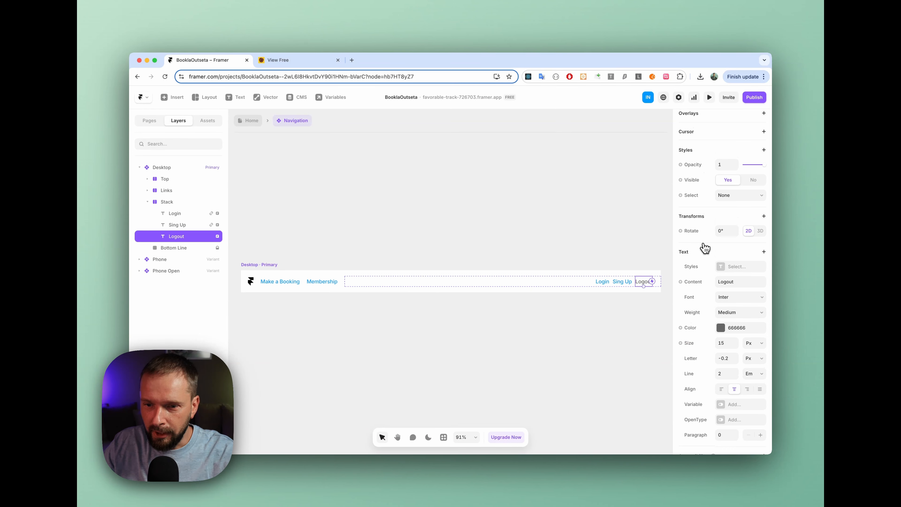
scroll(704, 245, up, 10)
scroll(711, 216, up, 2)
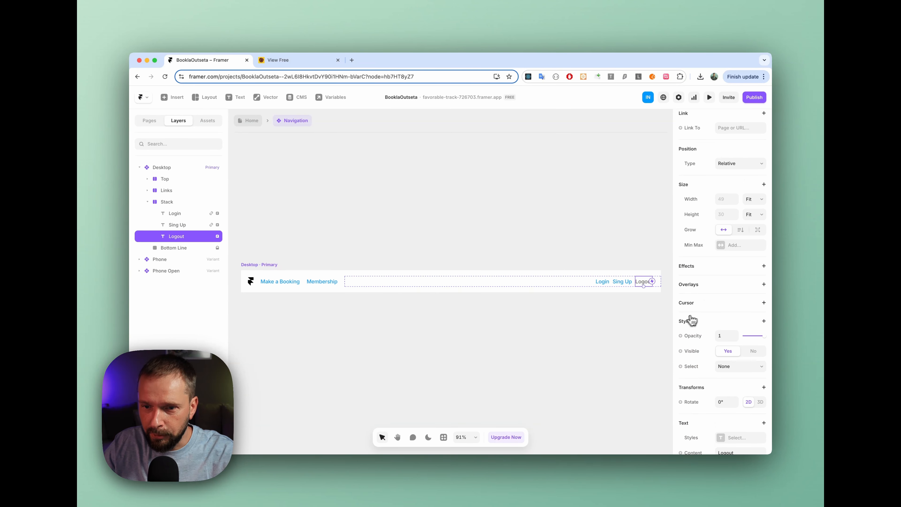
click(760, 305)
click(743, 311)
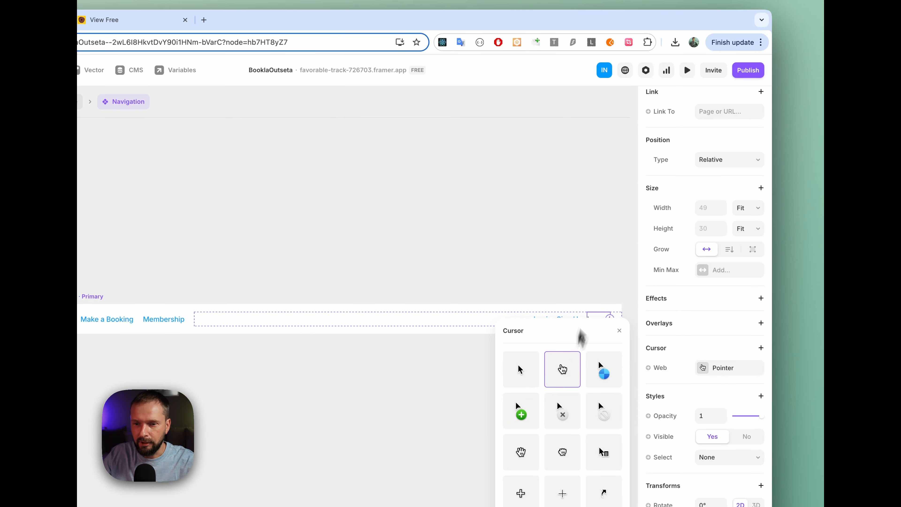
click(623, 333)
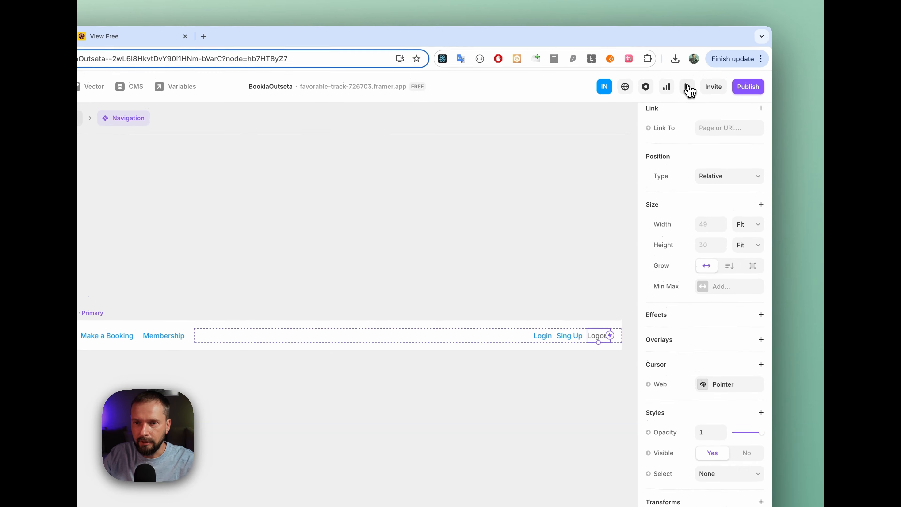
click(686, 70)
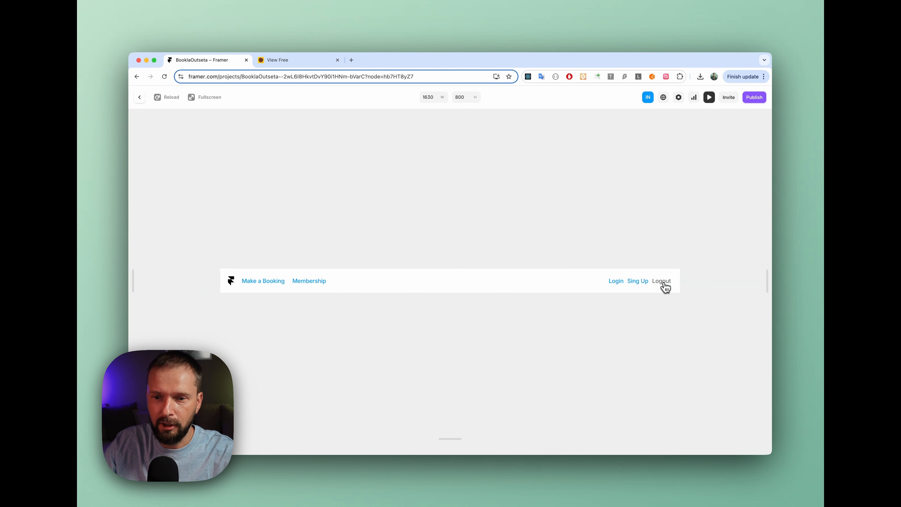
click(140, 97)
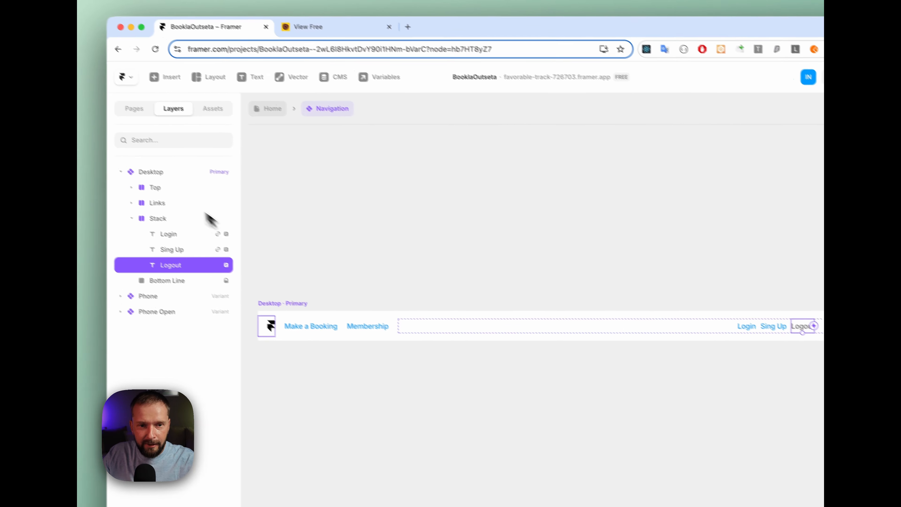
Return to the Home page, publish the site update, and open the live favorable-track-726703.framer.app site
click(162, 173)
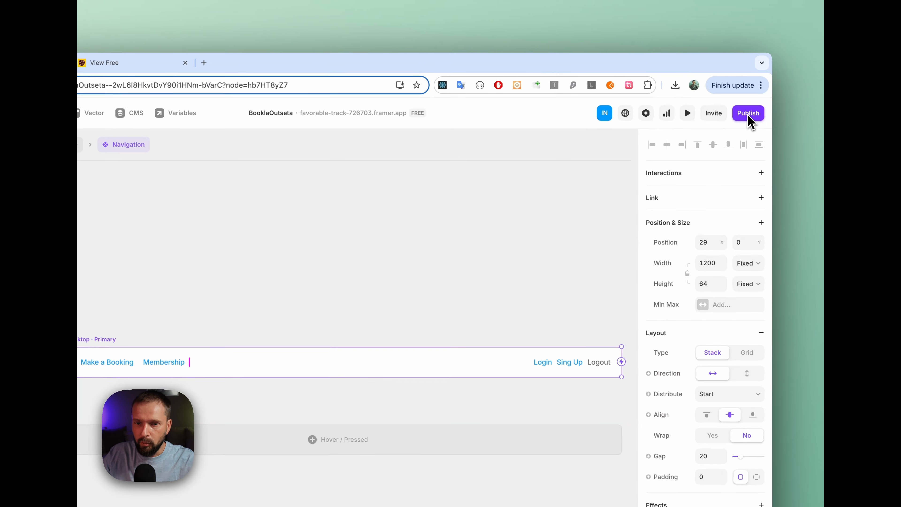
click(275, 145)
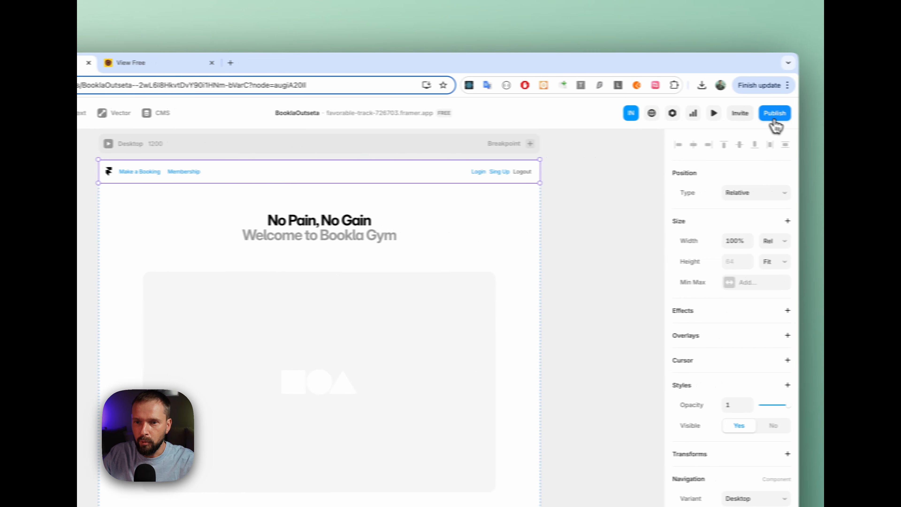
click(775, 113)
click(690, 214)
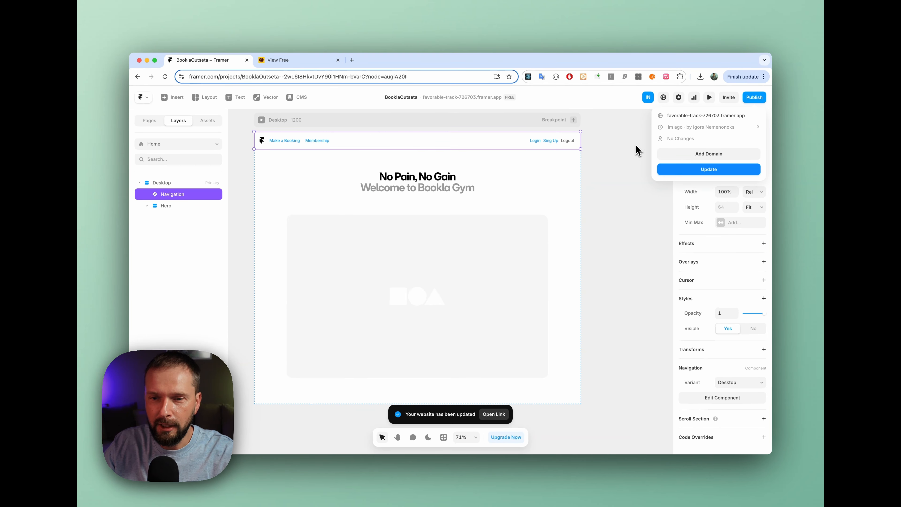
click(702, 117)
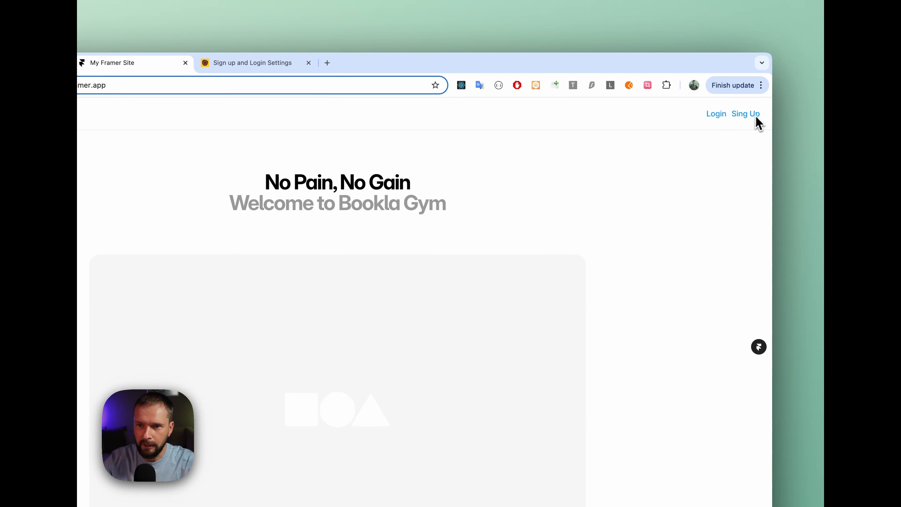
Open the live Sing Up page, fill in the first name, last name and email, and submit the form
click(756, 120)
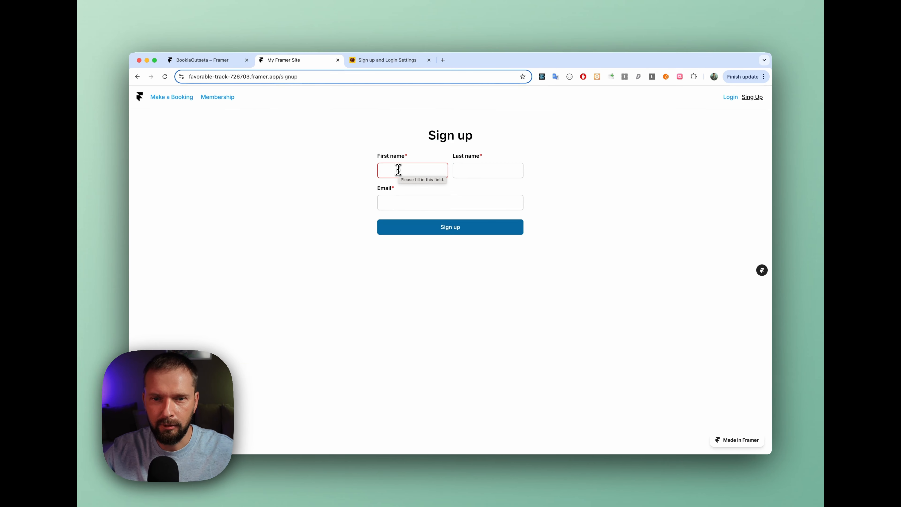
click(398, 169)
text(Igors)
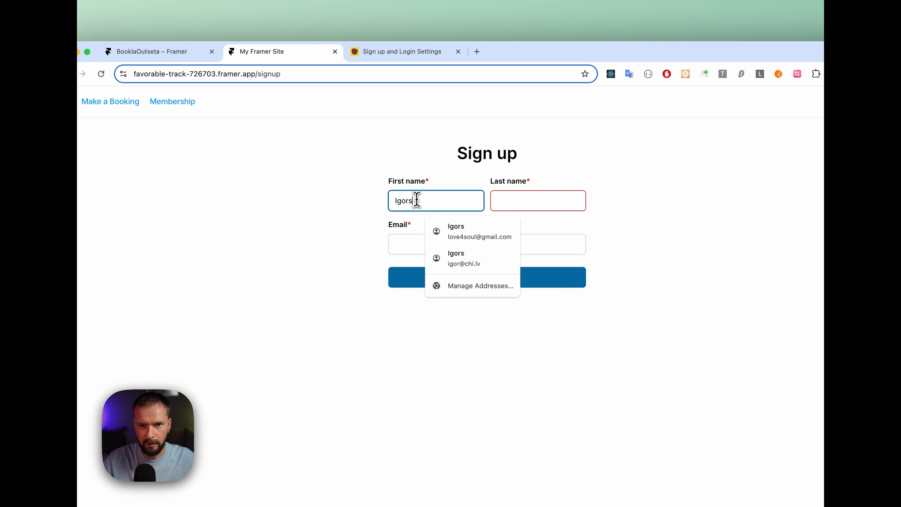
key(Tab)
text(N)
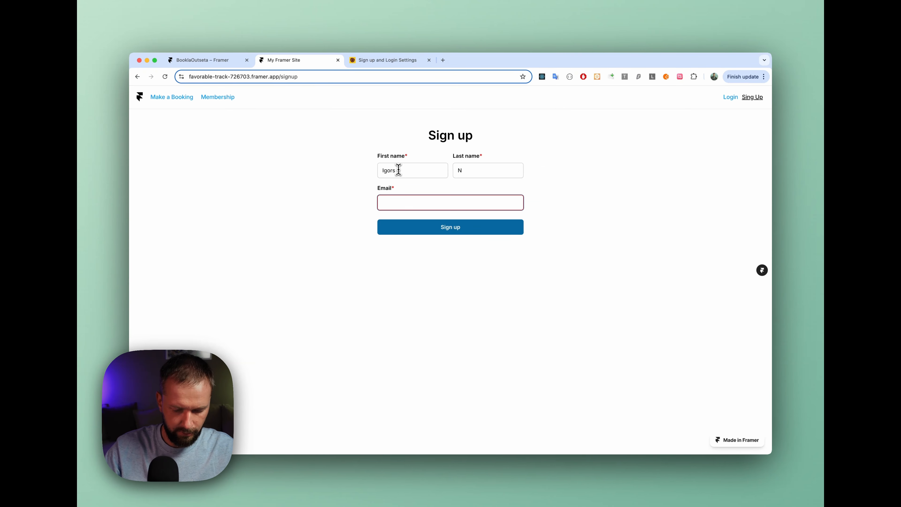
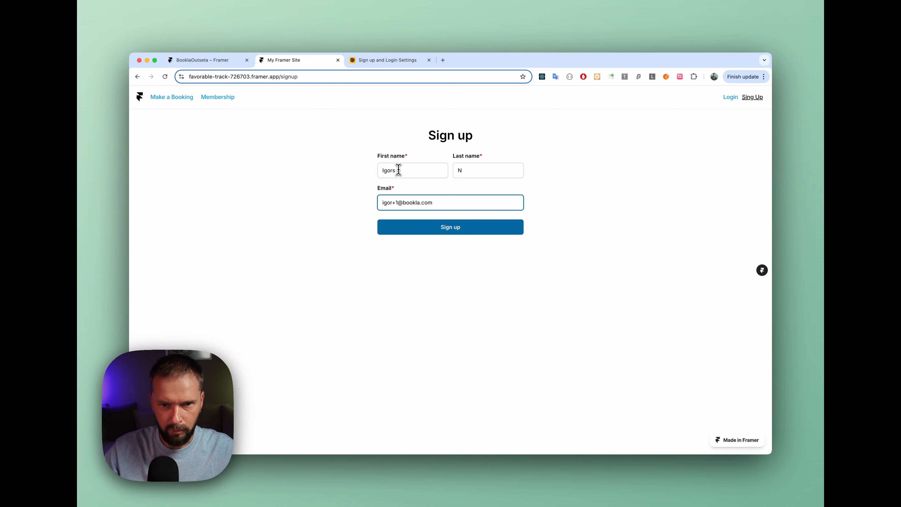
click(452, 227)
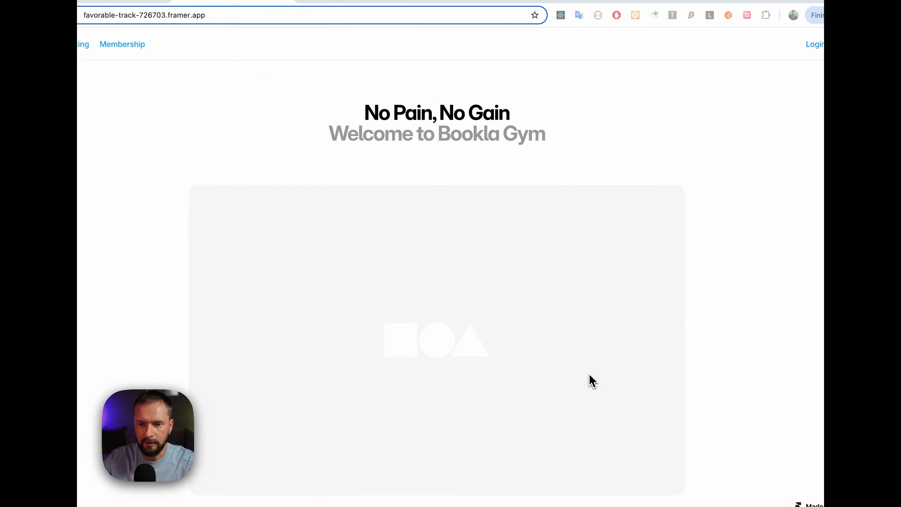
Confirm the new account and set its password to the strong password suggested by the browser
click(589, 374)
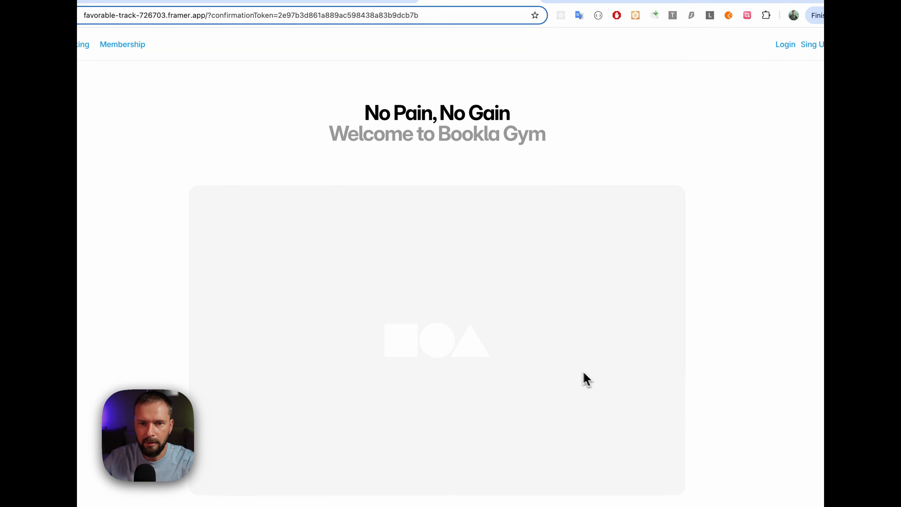
click(374, 149)
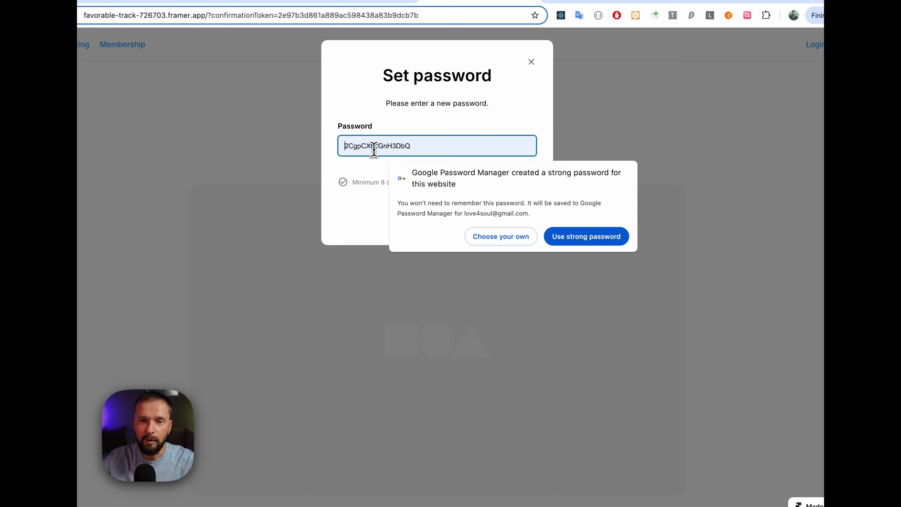
click(586, 241)
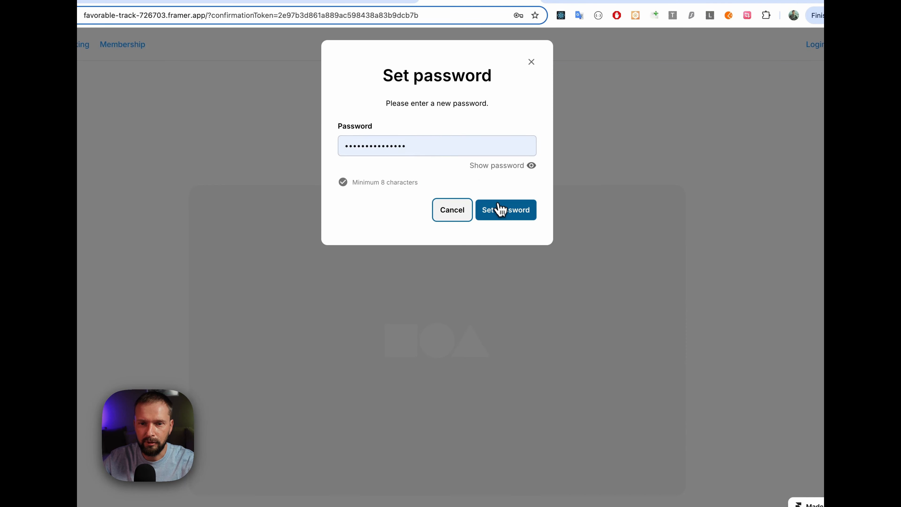
click(505, 212)
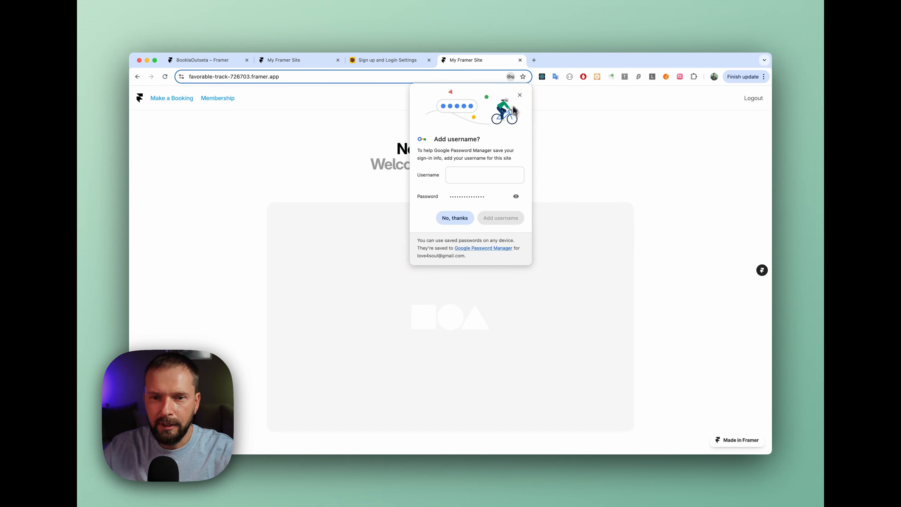
click(519, 93)
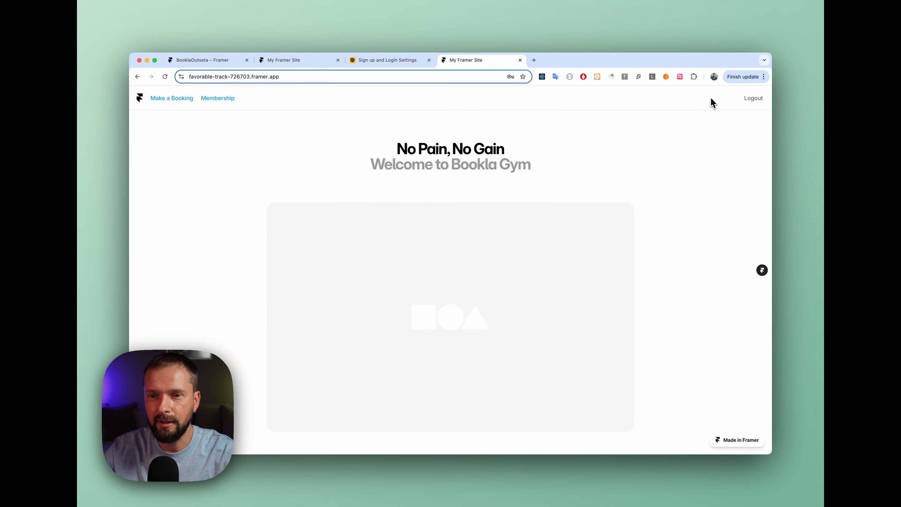
scroll(709, 104, down, 1)
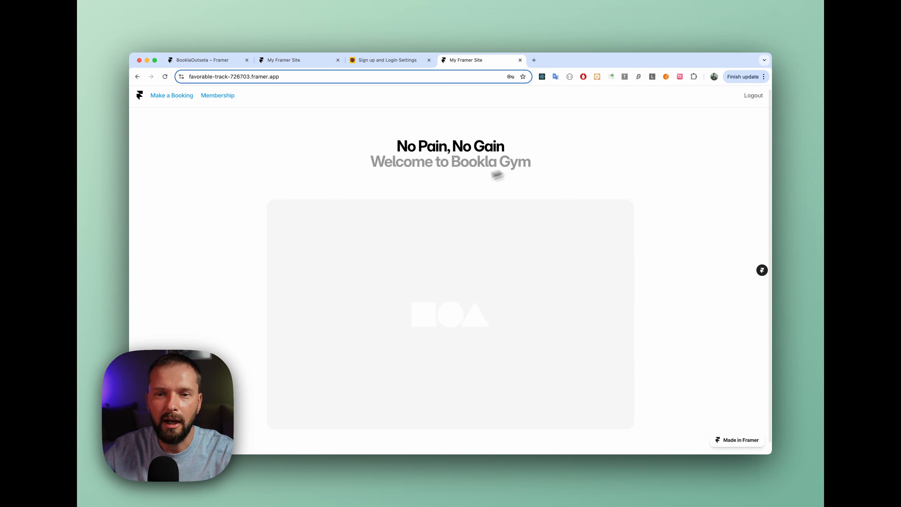
scroll(464, 234, down, 2)
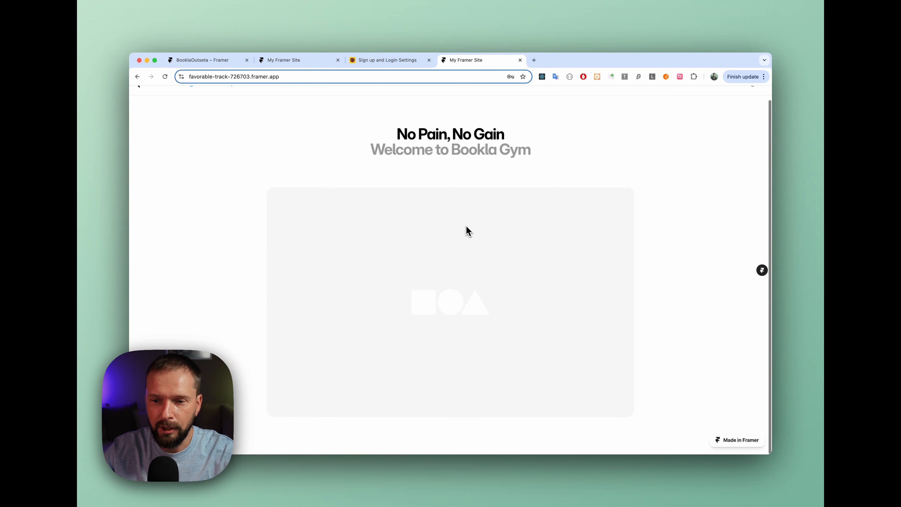
scroll(460, 224, up, 2)
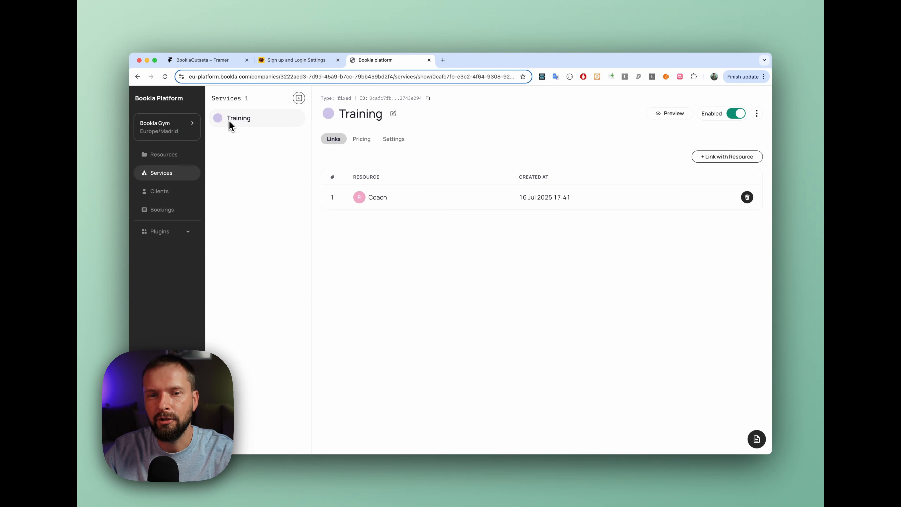
double_click(377, 198)
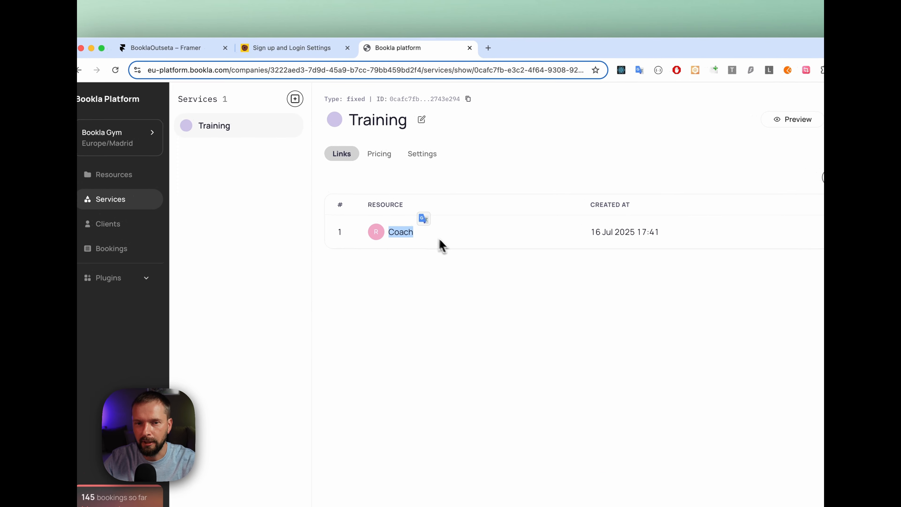
click(441, 244)
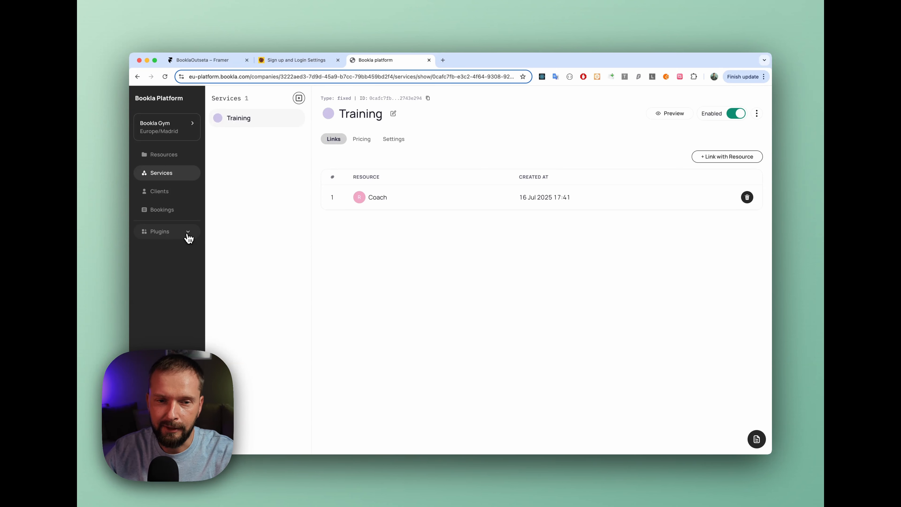
Add the Outseta plugin to the Bookla Gym company and confirm the addition
click(187, 232)
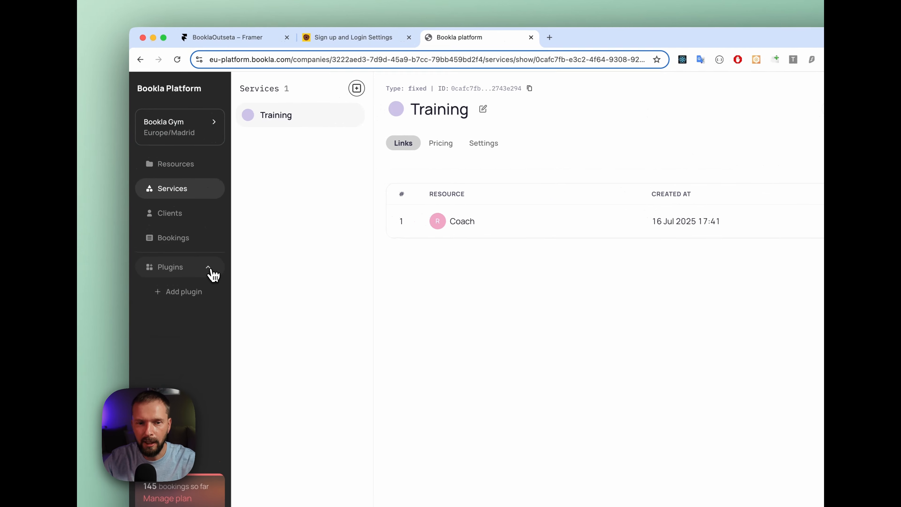
click(187, 295)
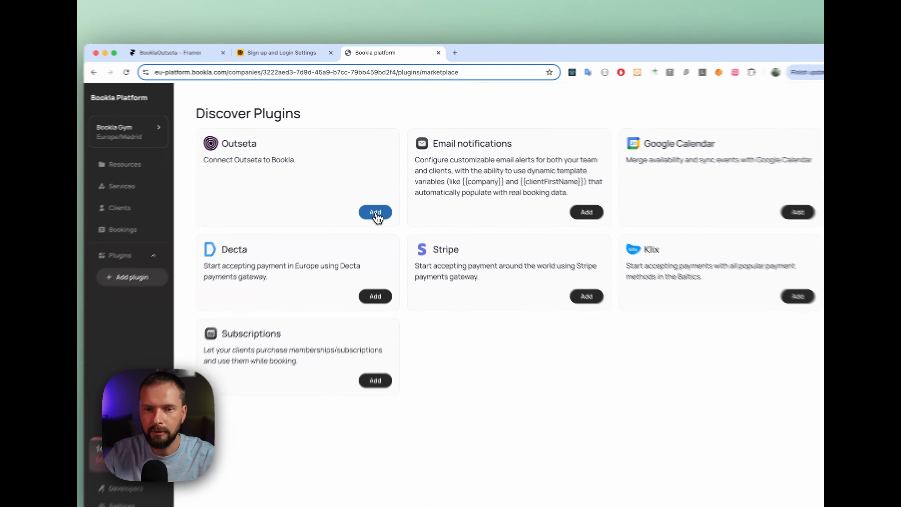
click(381, 195)
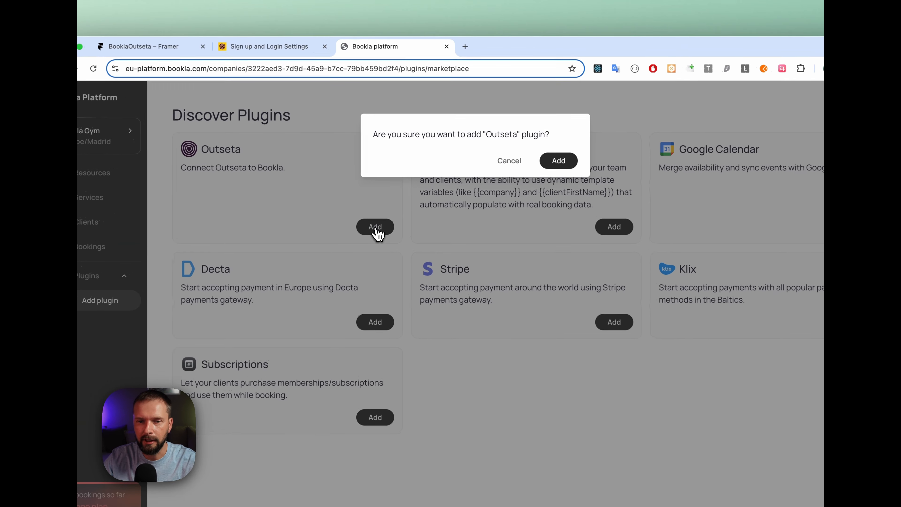
click(533, 145)
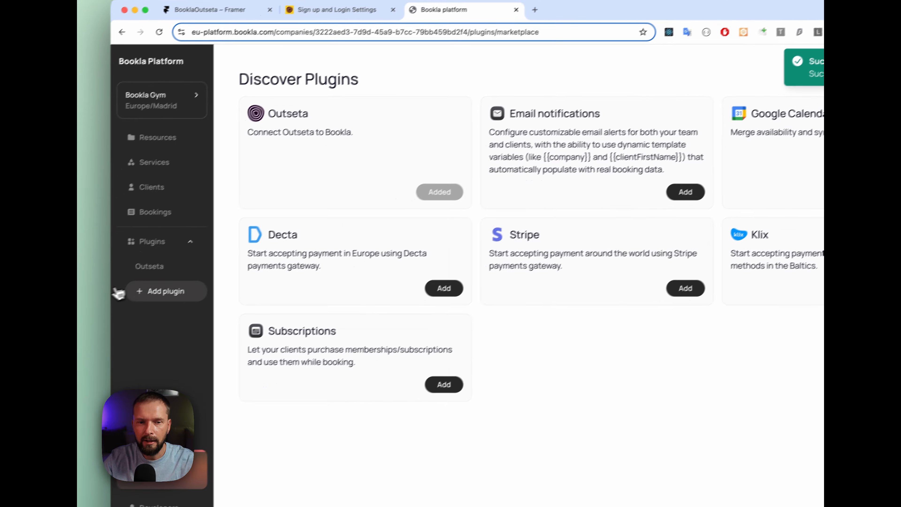
Connect the Outseta plugin using the domain bookla, with Store User Data enabled
click(93, 306)
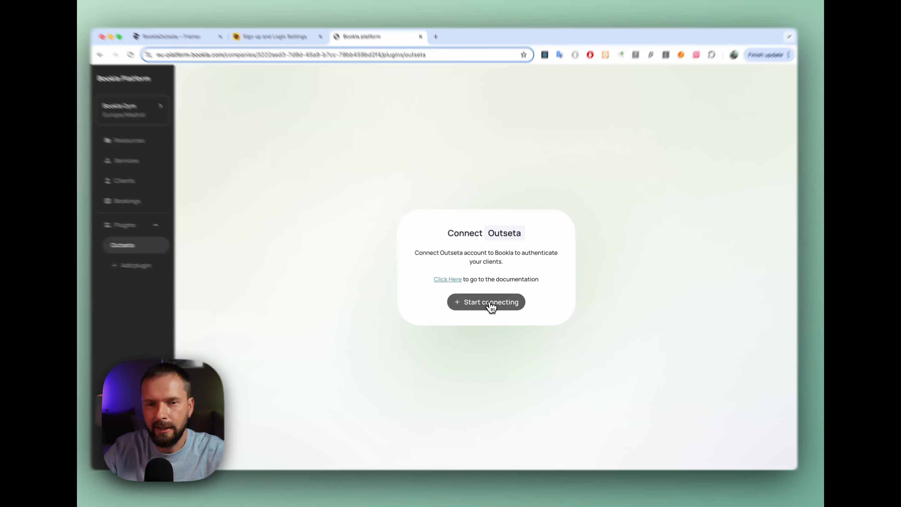
click(492, 304)
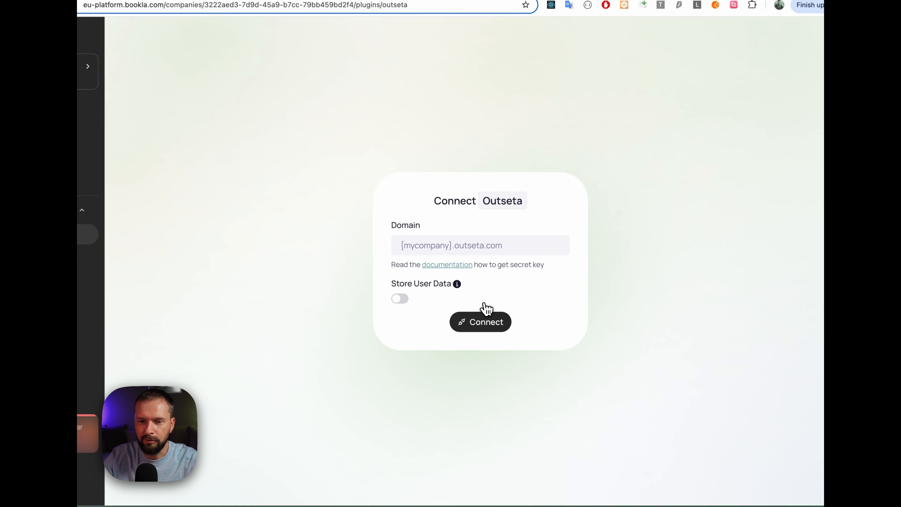
click(417, 245)
text(bookla)
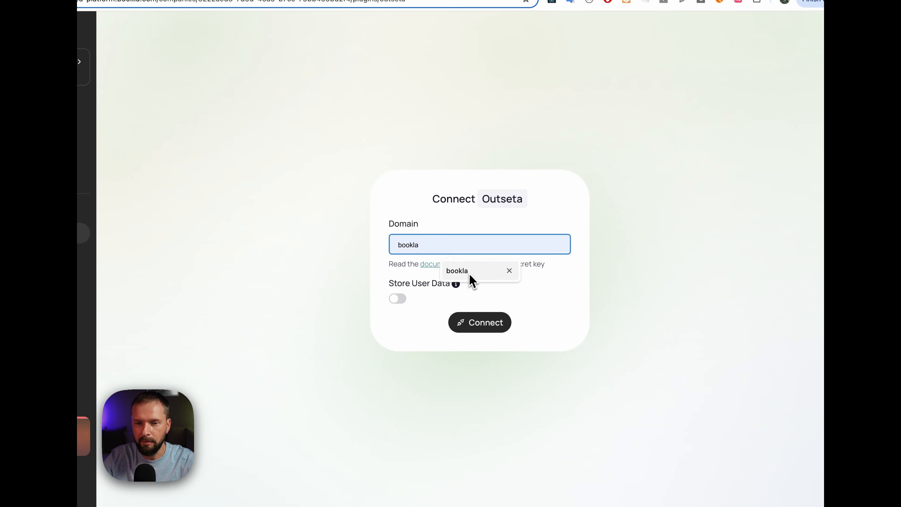
click(461, 271)
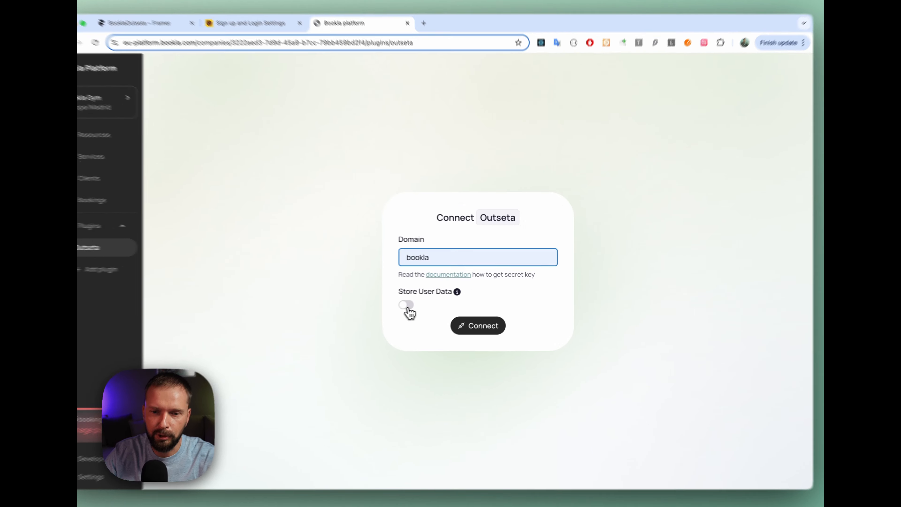
click(407, 307)
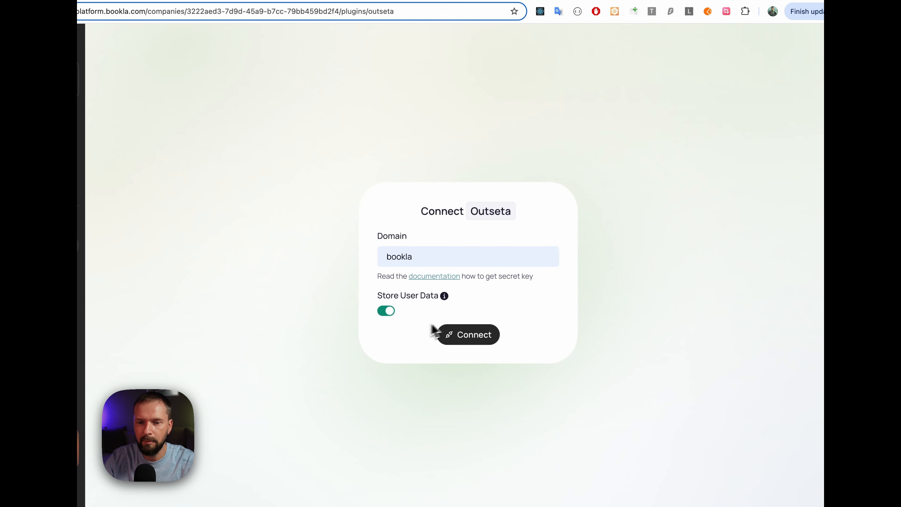
click(473, 341)
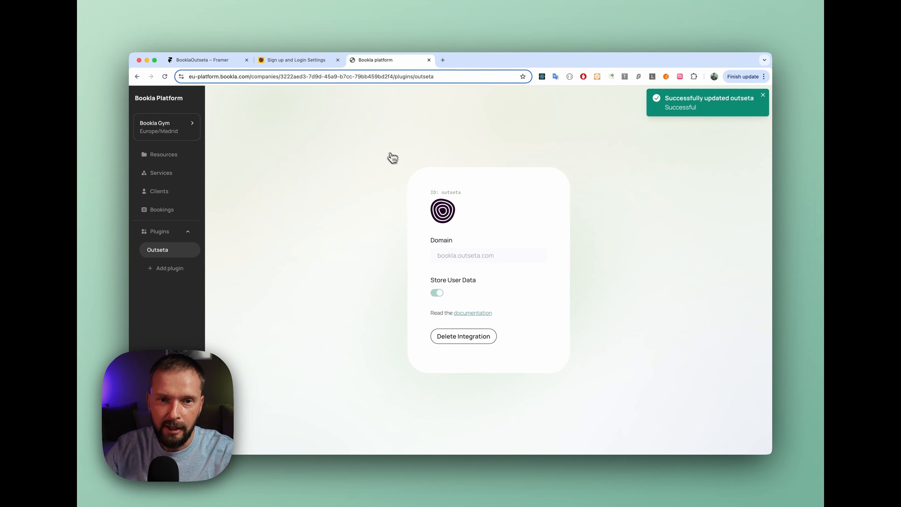
Switch to the BooklaOutseta project in Framer, open the /booking page, and launch the Bookla marketplace plugin
click(208, 60)
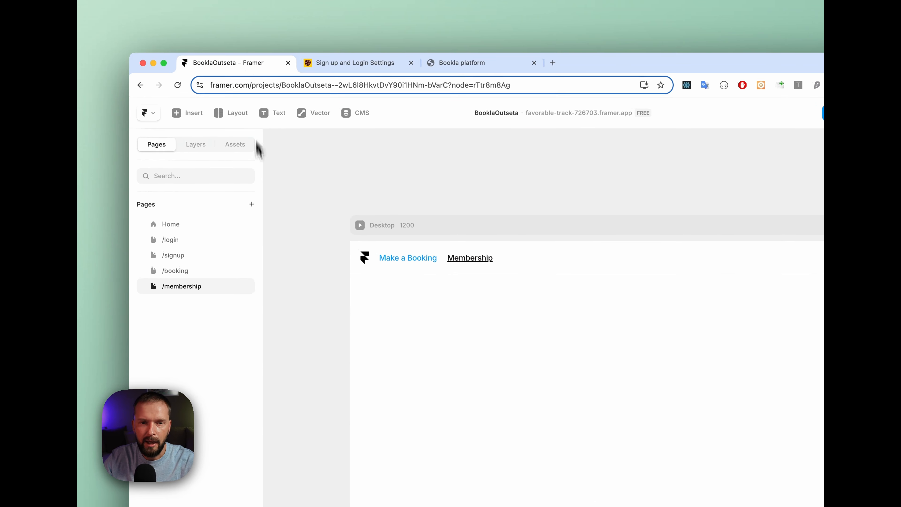
click(178, 270)
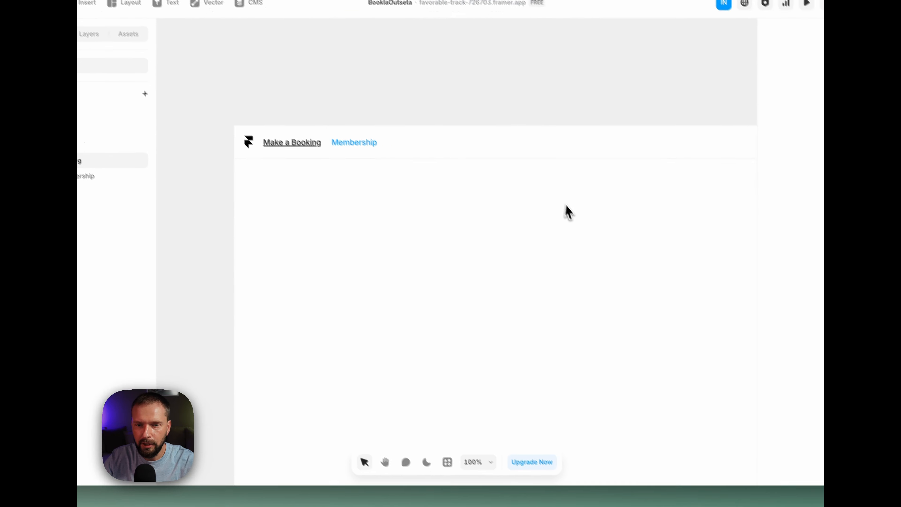
click(447, 462)
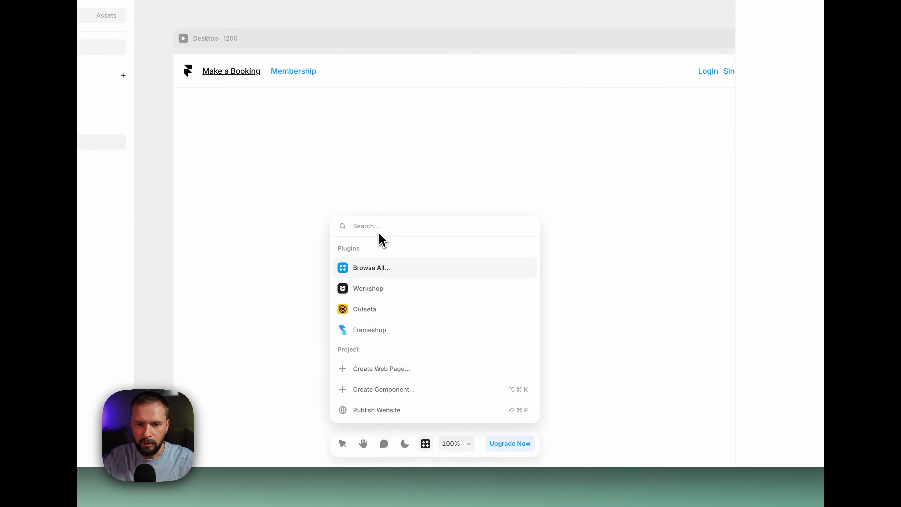
text(book)
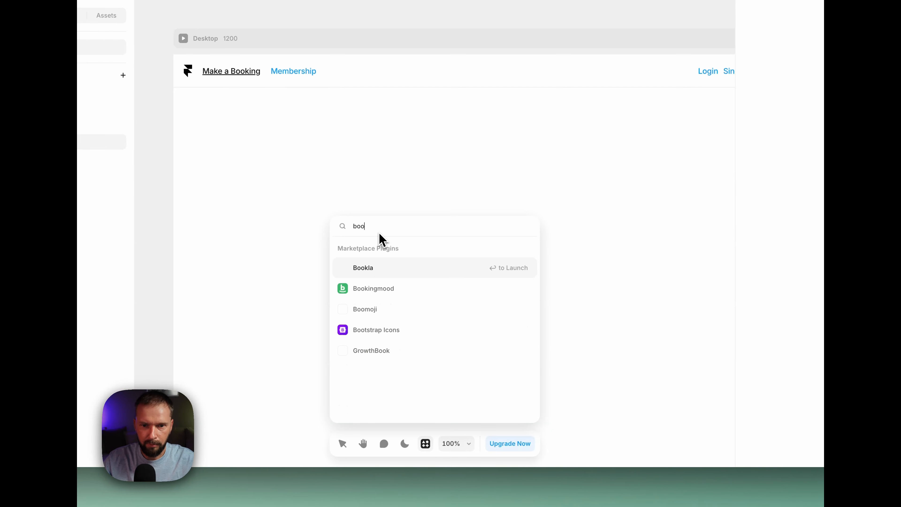
click(401, 276)
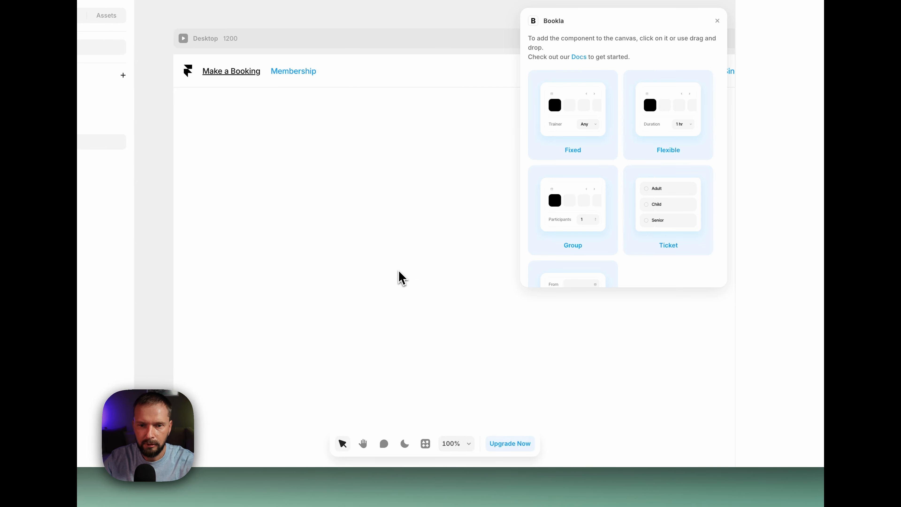
Place Bookla's Fixed booking component below the navigation on the /booking page and close the plugin
drag(593, 97, 587, 102)
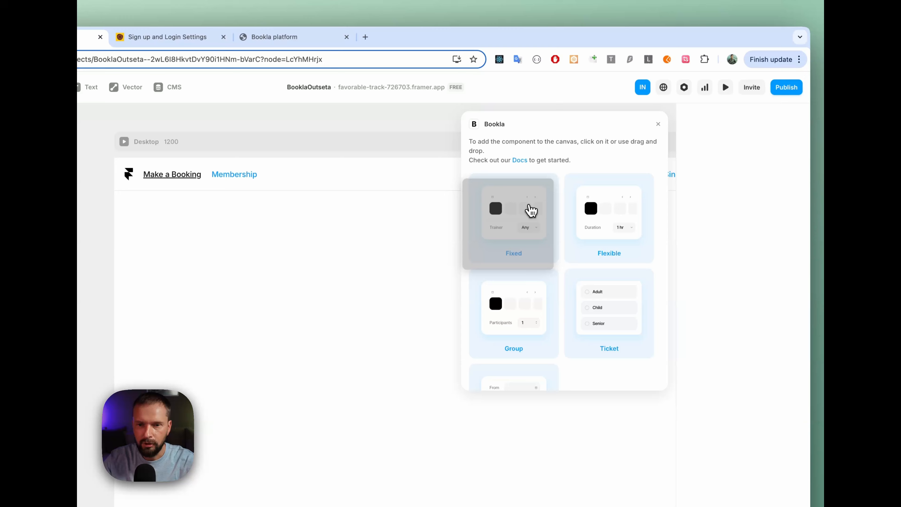
drag(528, 205, 363, 318)
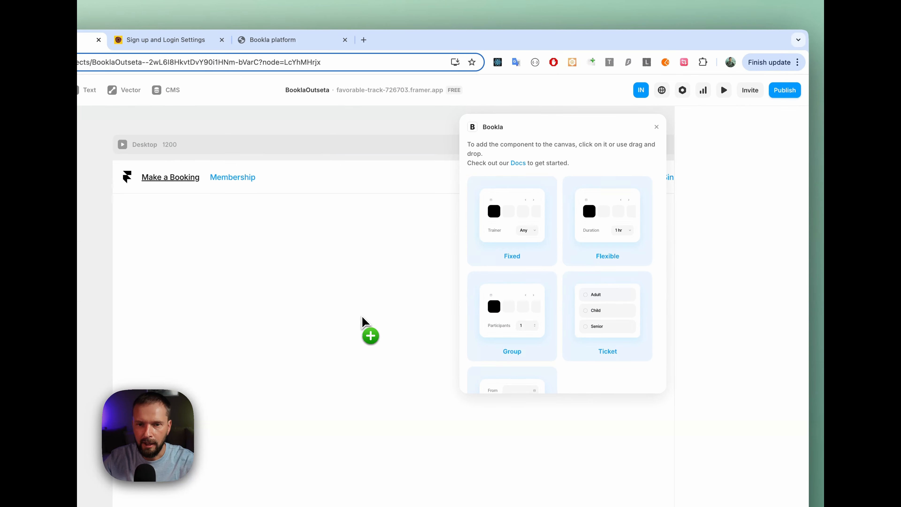
click(654, 128)
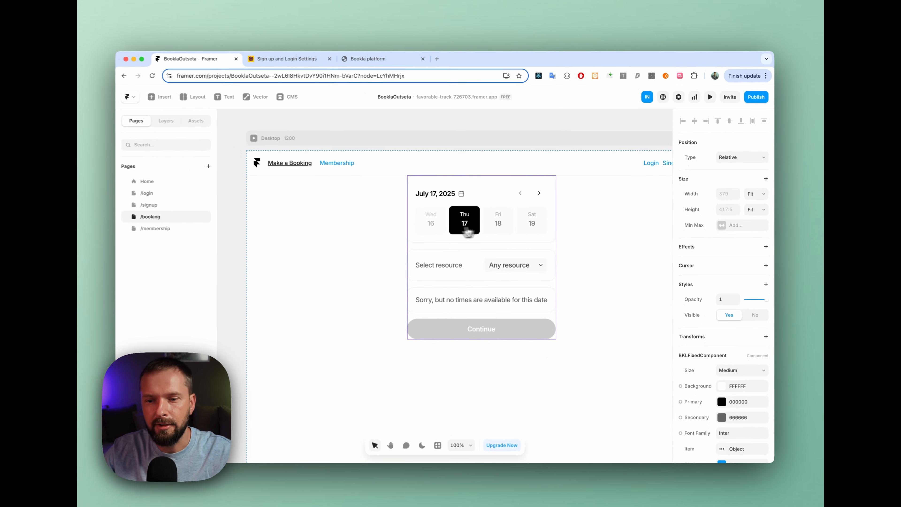
Check the region in the Bookla platform address and set the booking component's API region to Europe
scroll(690, 249, down, 10)
scroll(691, 250, down, 5)
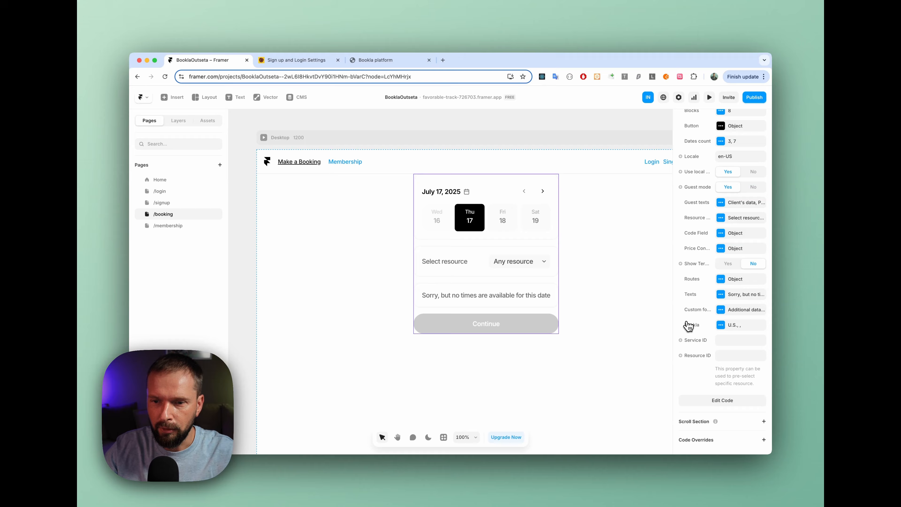
click(721, 324)
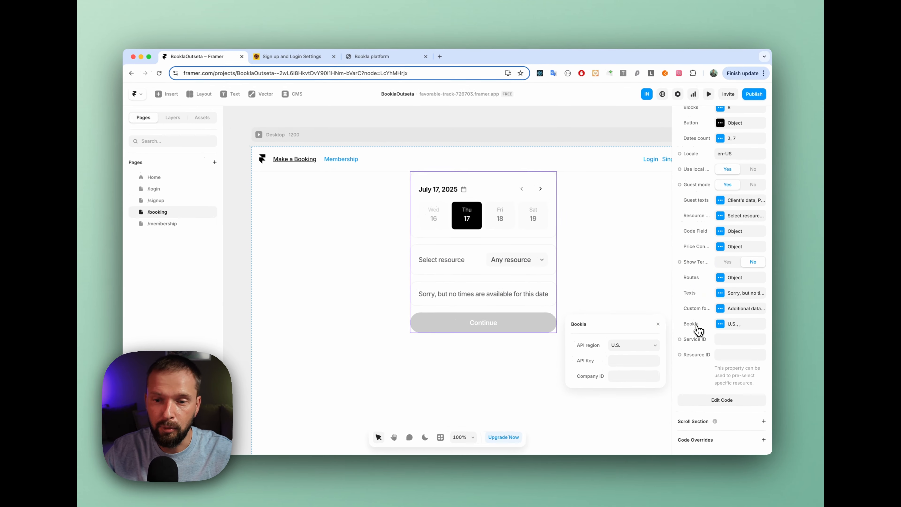
click(367, 58)
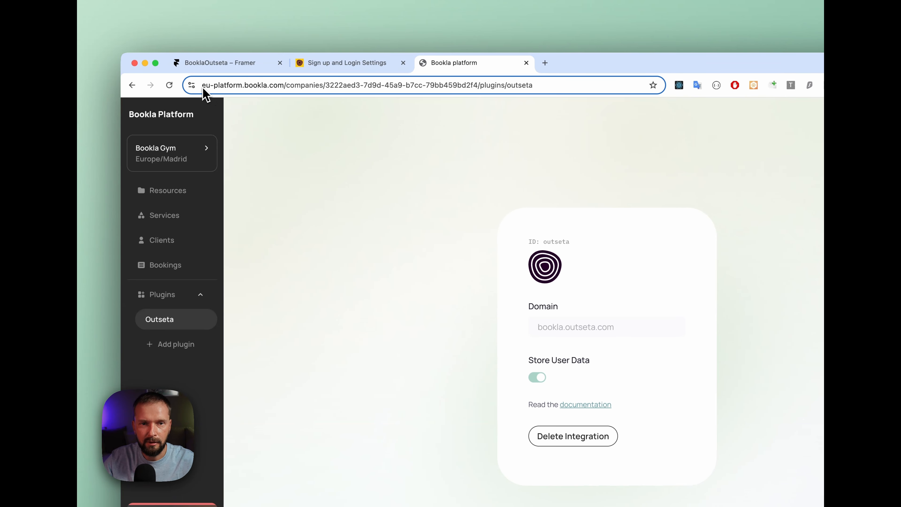
click(207, 85)
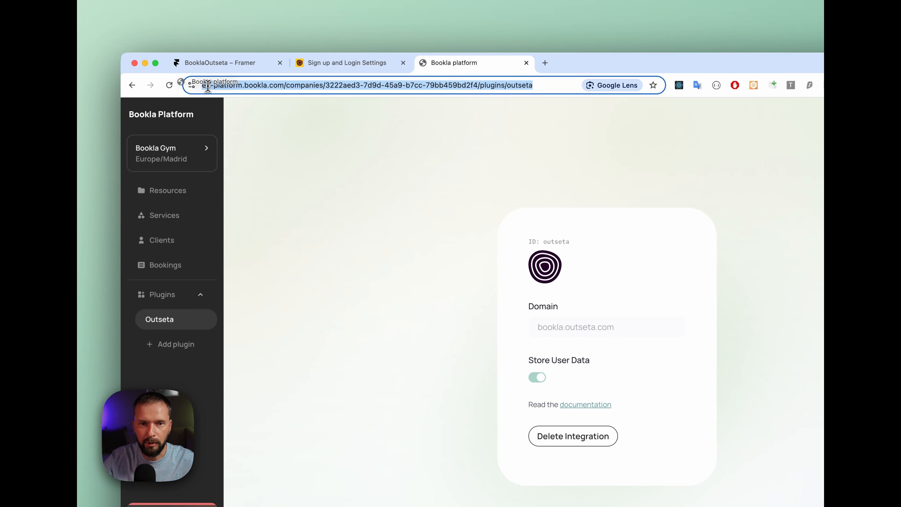
click(227, 64)
click(661, 394)
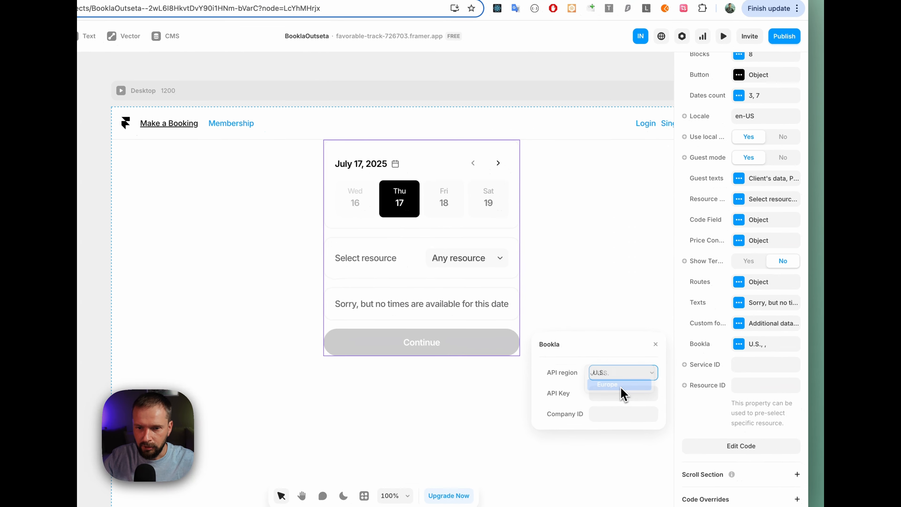
click(619, 385)
click(606, 392)
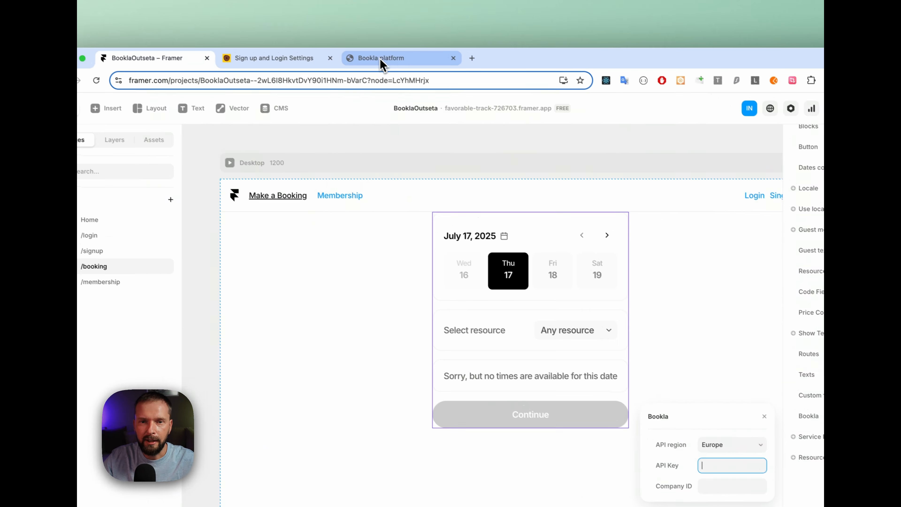
Switch to the Bookla platform and start a new developer API key named Framer Demo
click(382, 65)
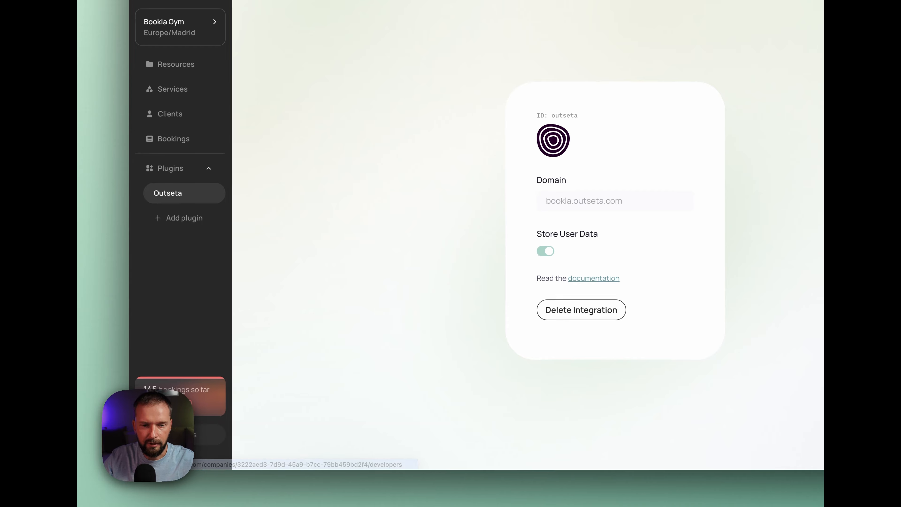
click(171, 434)
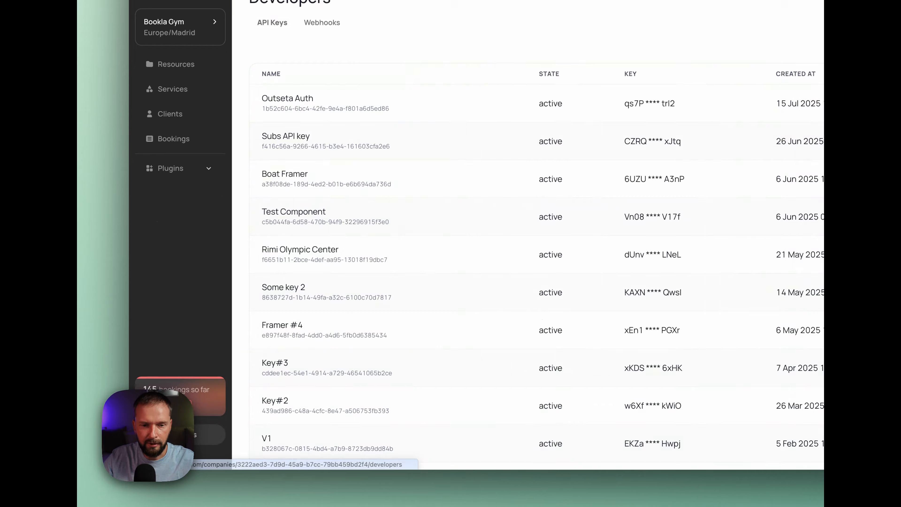
click(725, 176)
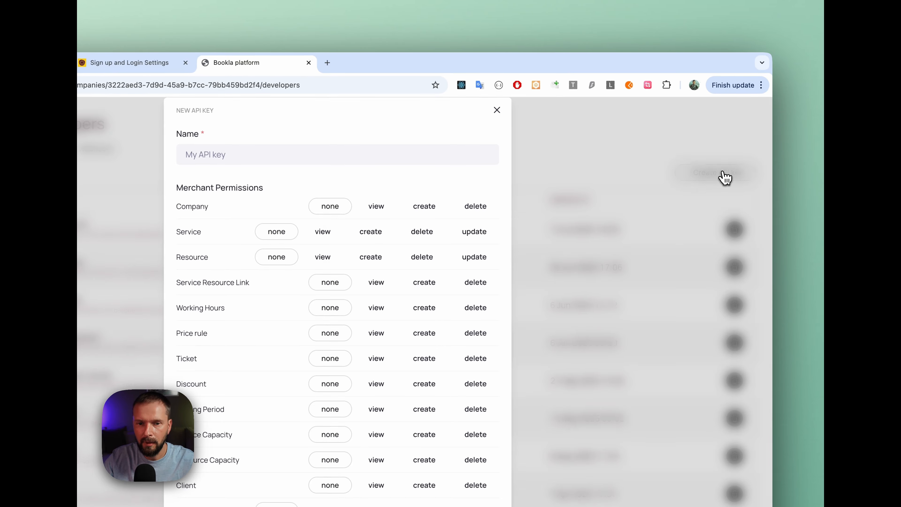
click(208, 163)
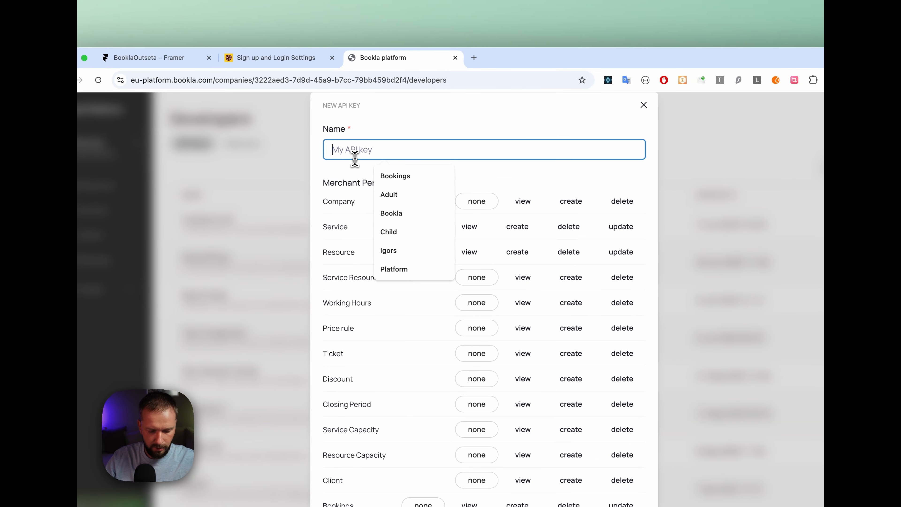
text(Framer Demo)
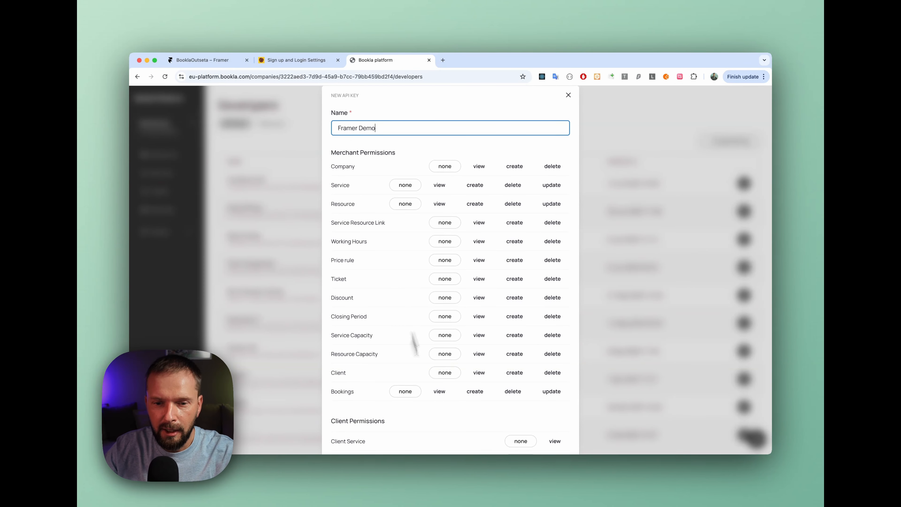
Grant the key Client Service view, Client Resource view and Guest Client create permissions, and create it
scroll(425, 365, down, 3)
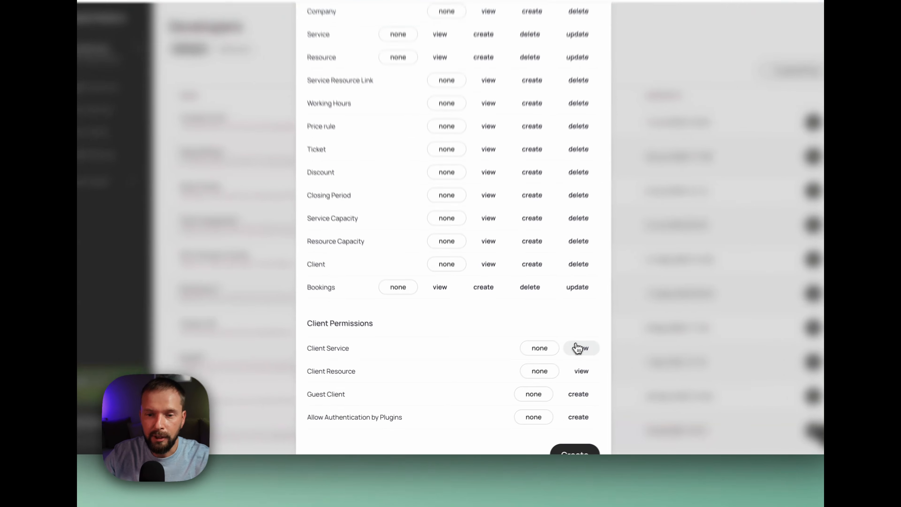
click(553, 366)
click(593, 366)
click(592, 390)
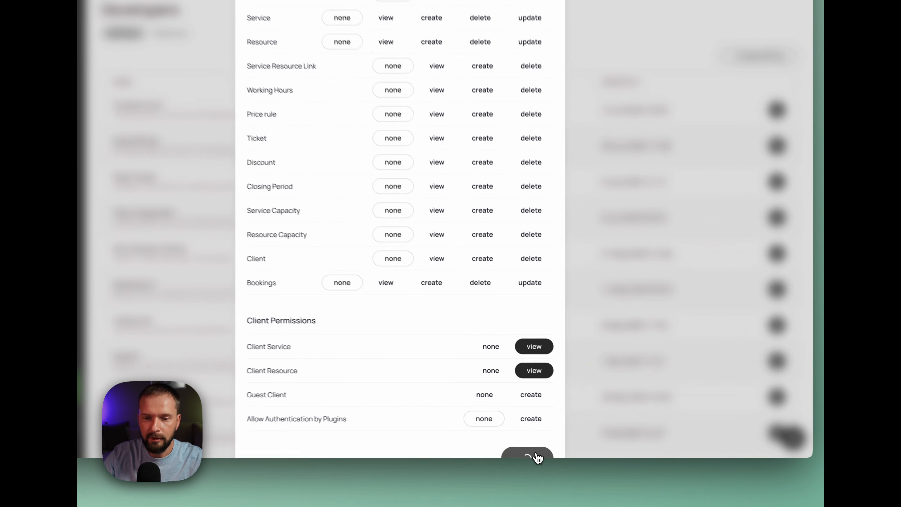
click(549, 451)
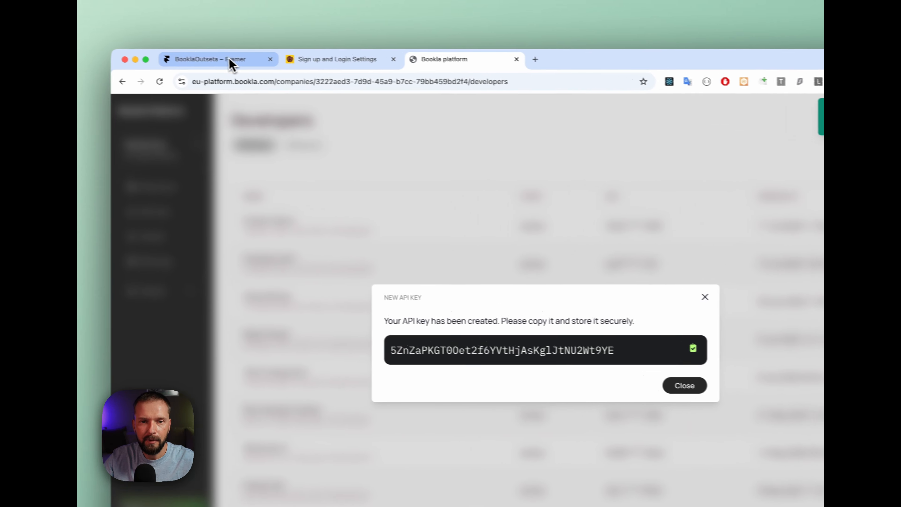
Return to Framer and paste the new API key into the booking component's API Key field
click(230, 63)
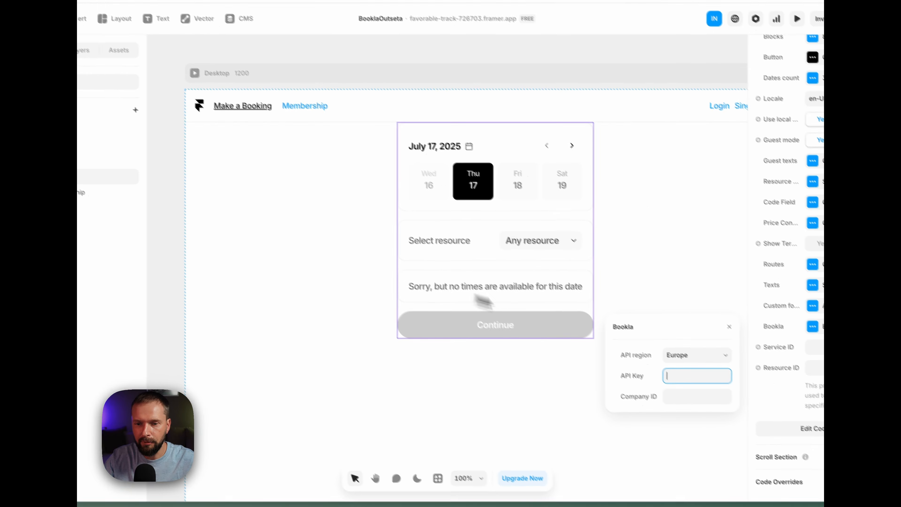
key(ctrl+v)
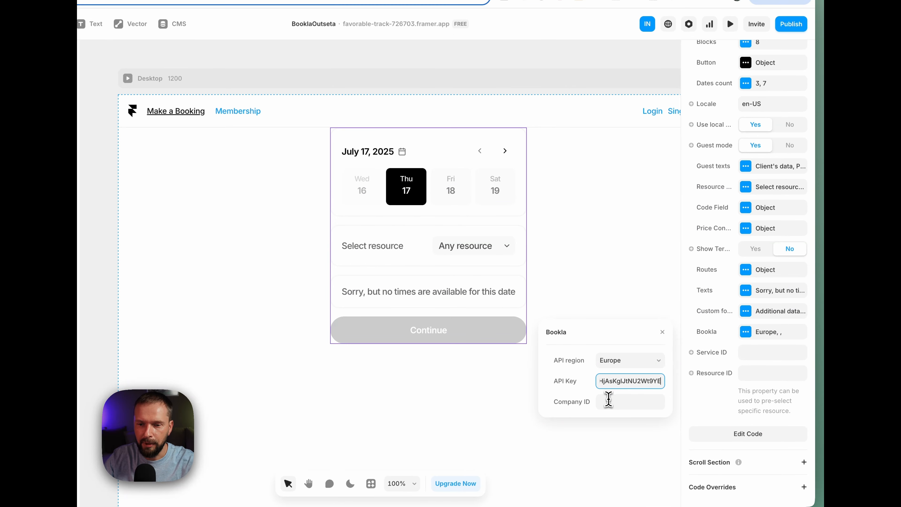
click(610, 399)
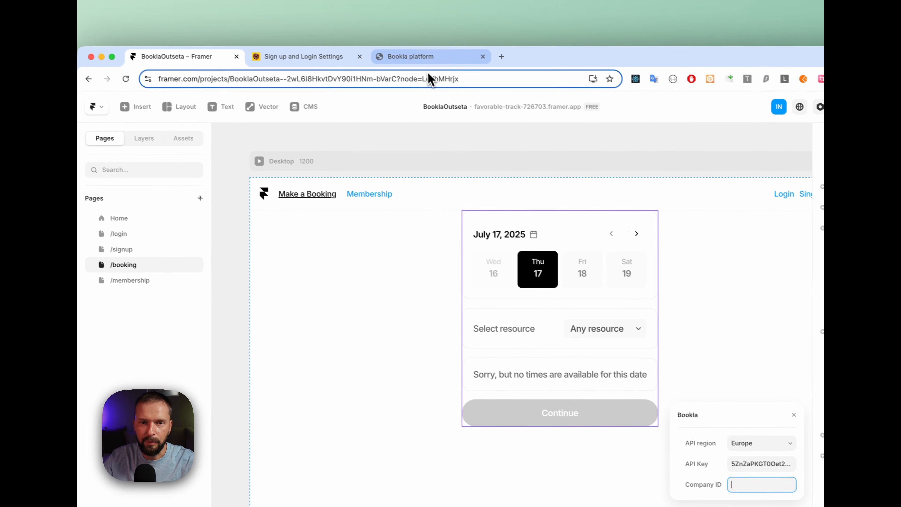
Switch to the Bookla platform, dismiss the new API key dialog, and copy Bookla Gym's company ID
click(433, 66)
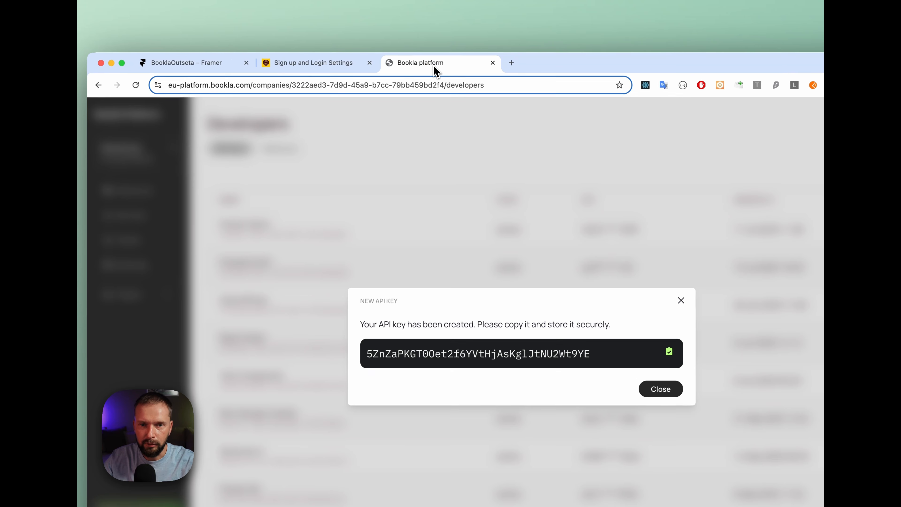
click(427, 160)
click(143, 151)
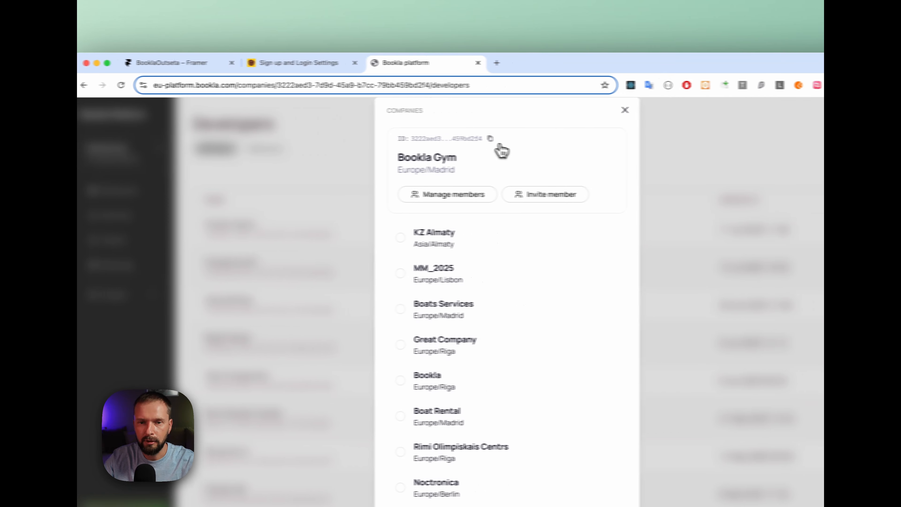
click(459, 139)
click(593, 110)
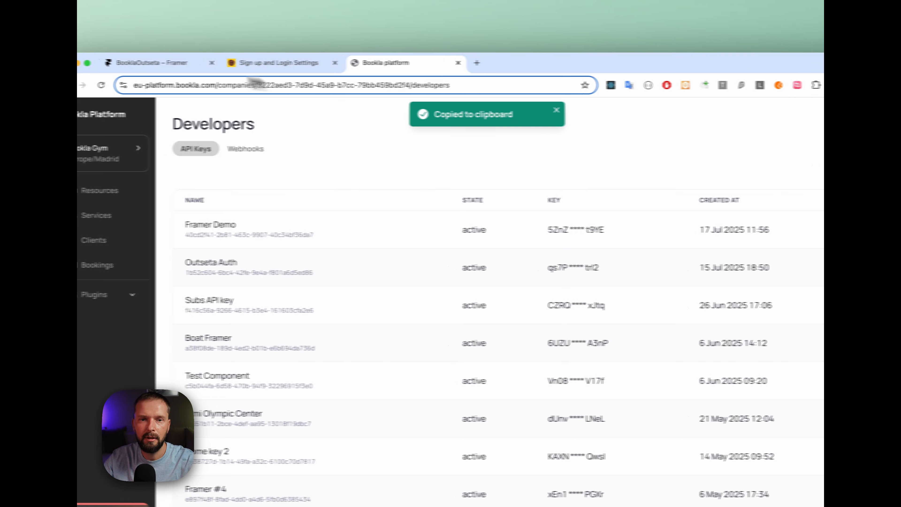
Return to Framer, paste the company ID into the booking component's Bookla settings and close those settings
click(153, 63)
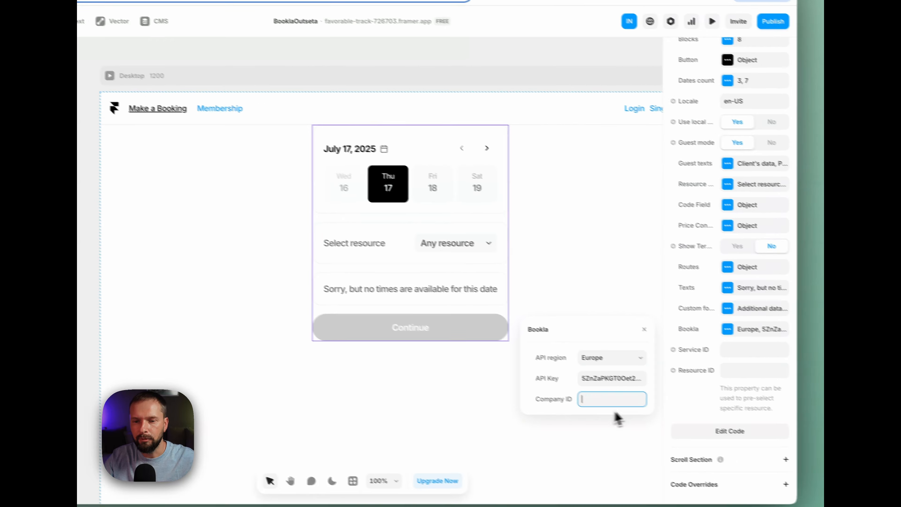
key(super+v)
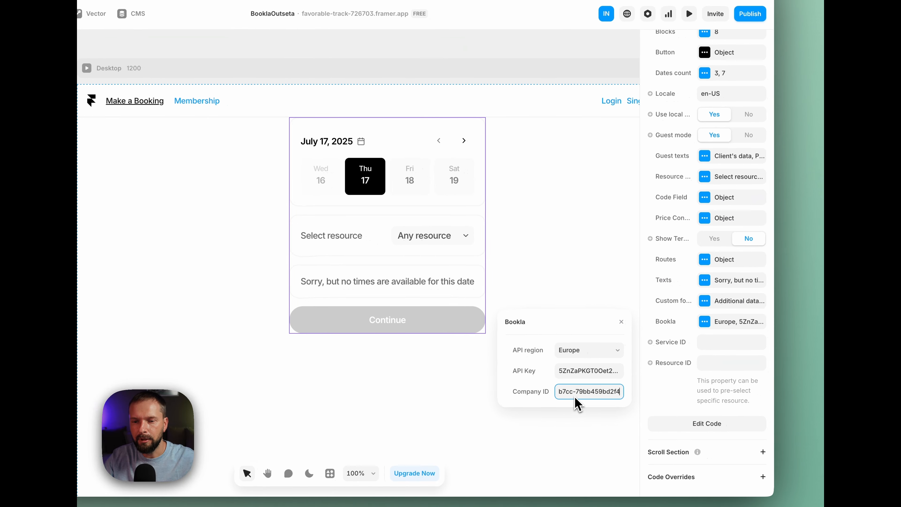
click(622, 321)
Copy the Training service's ID from the Bookla platform and paste it into the booking component's Service ID field in Framer
click(707, 343)
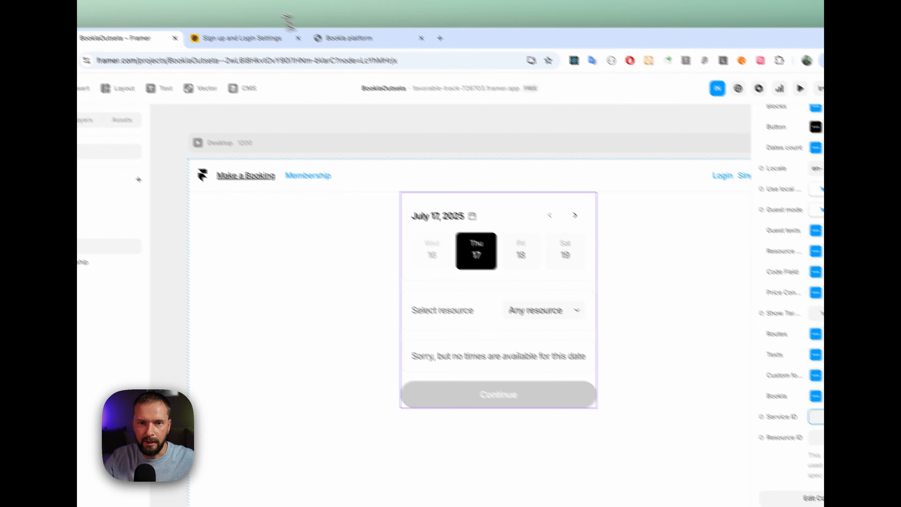
click(378, 36)
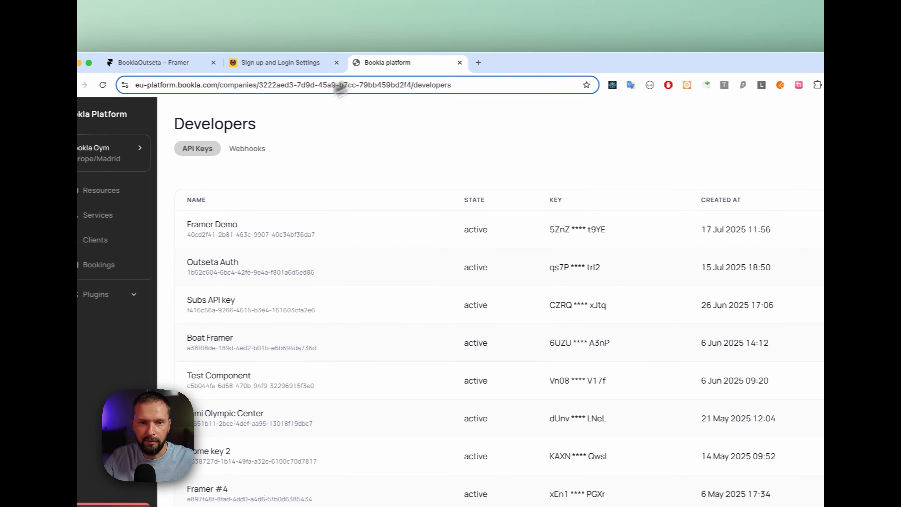
click(163, 218)
click(270, 142)
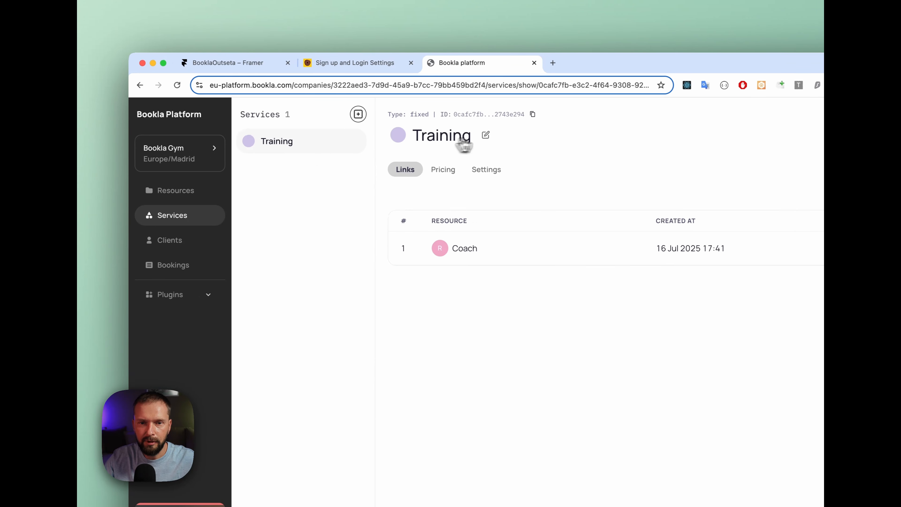
click(513, 114)
click(198, 62)
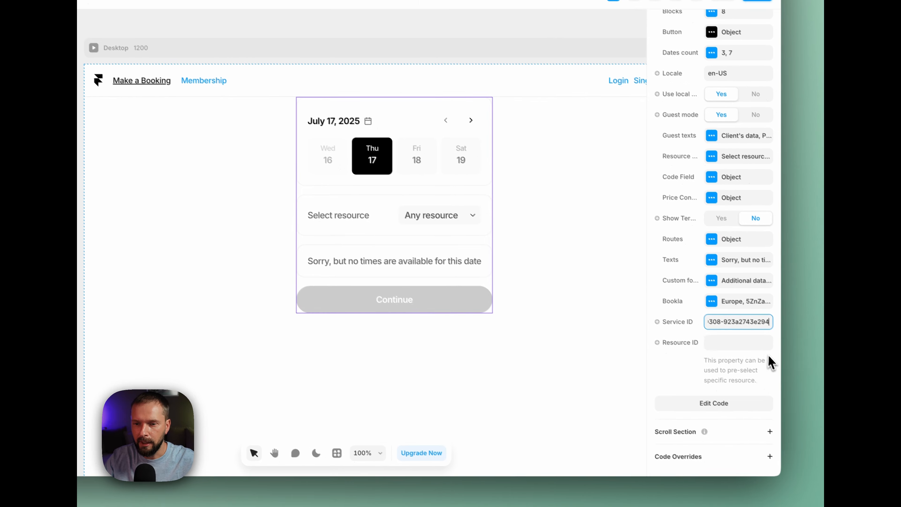
key(ctrl+v)
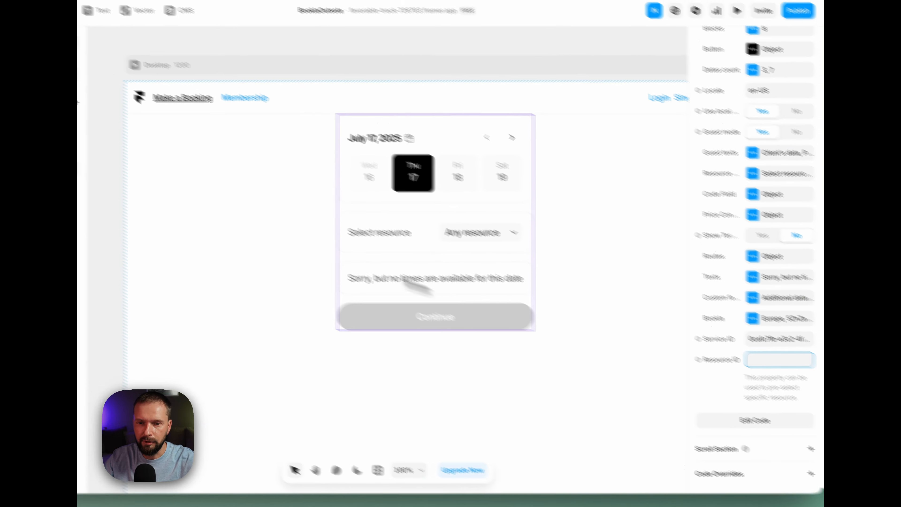
Publish the updated Framer site and open its live booking page
click(510, 171)
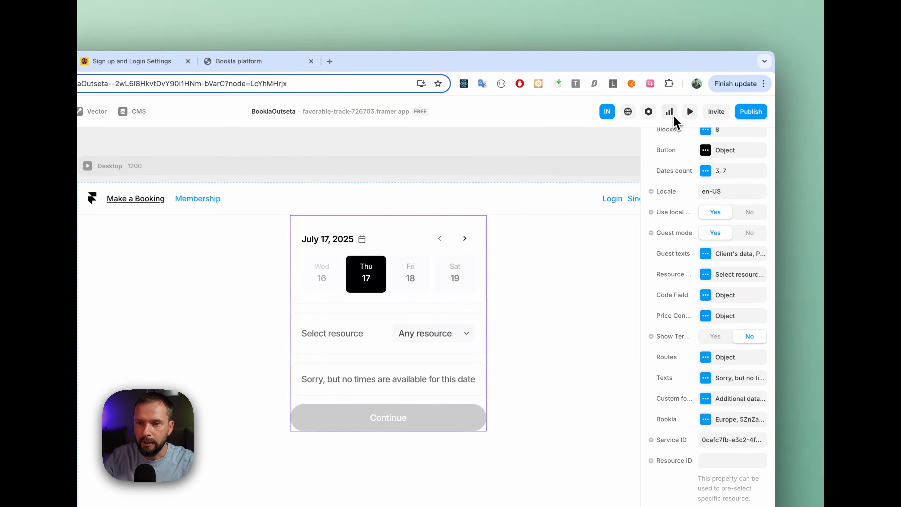
click(752, 113)
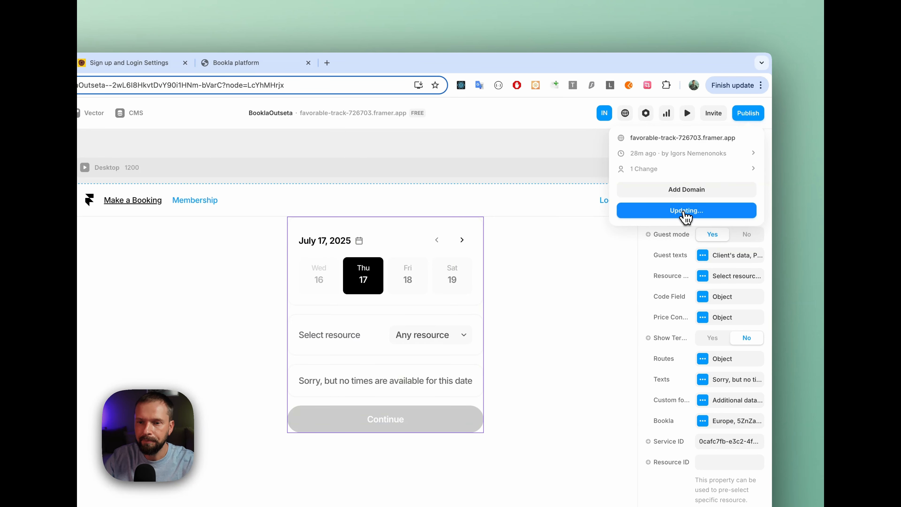
click(687, 143)
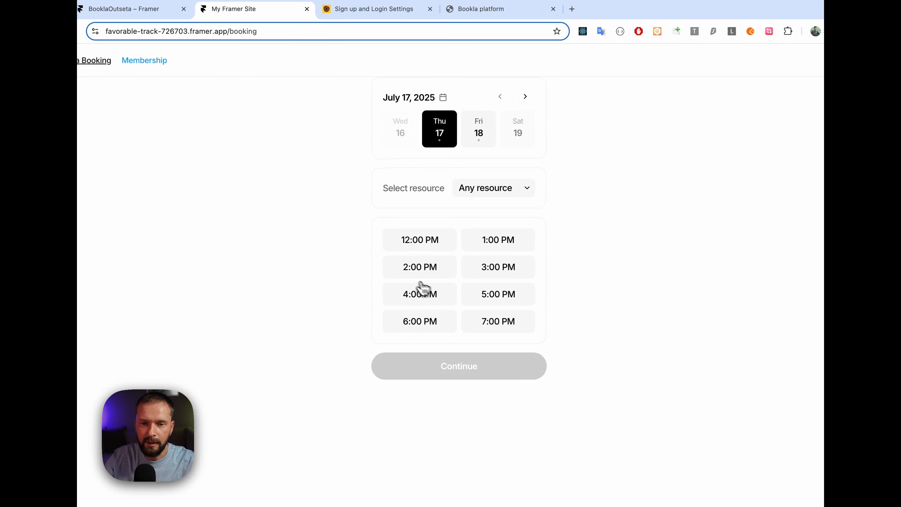
Test guest booking on the live page by choosing a time slot, continuing to the client's data form and going back
click(431, 244)
click(489, 374)
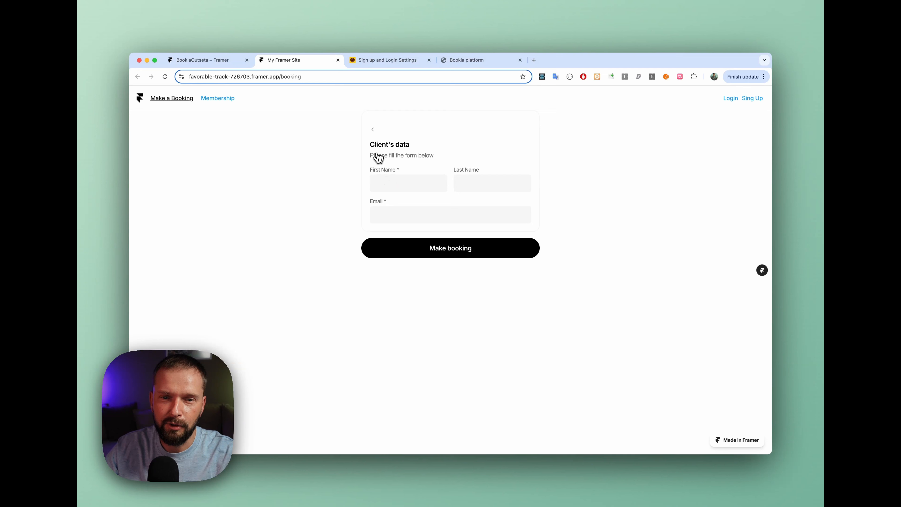
click(377, 133)
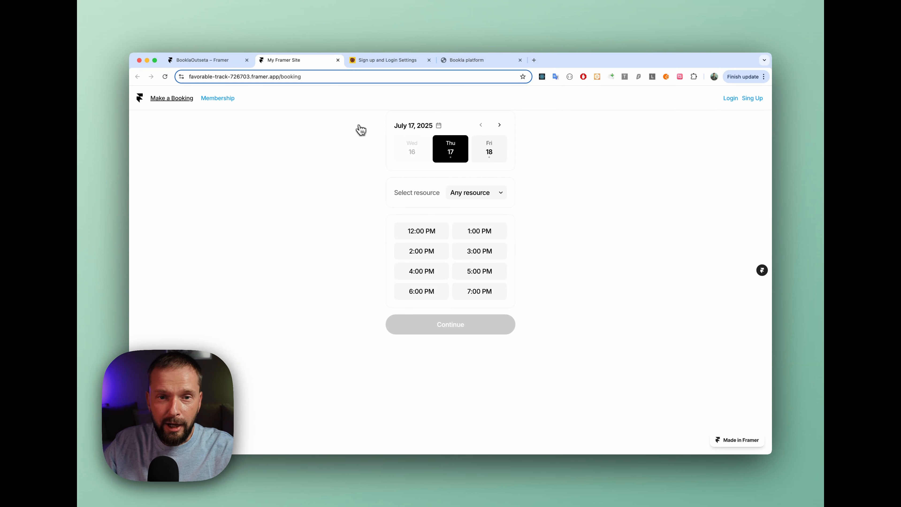
Return to the Framer editor and set the booking component's Guest mode to No
click(208, 64)
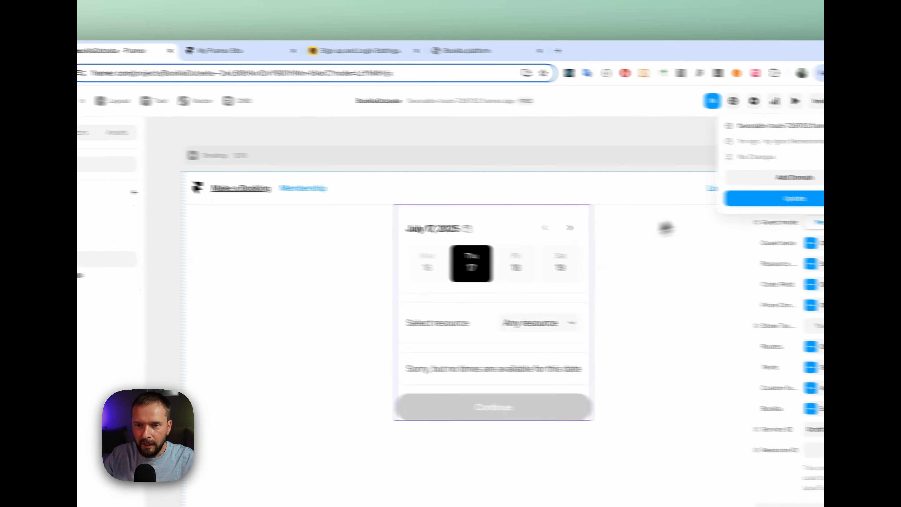
click(729, 283)
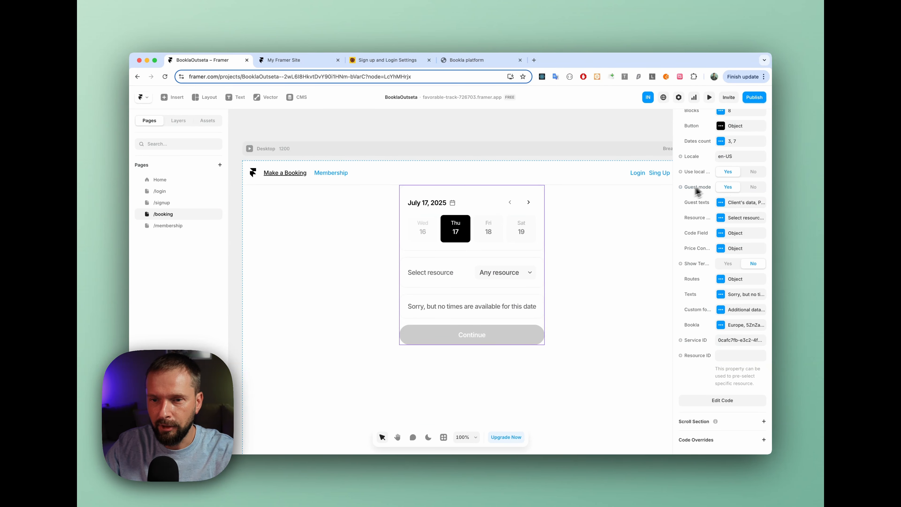
click(754, 187)
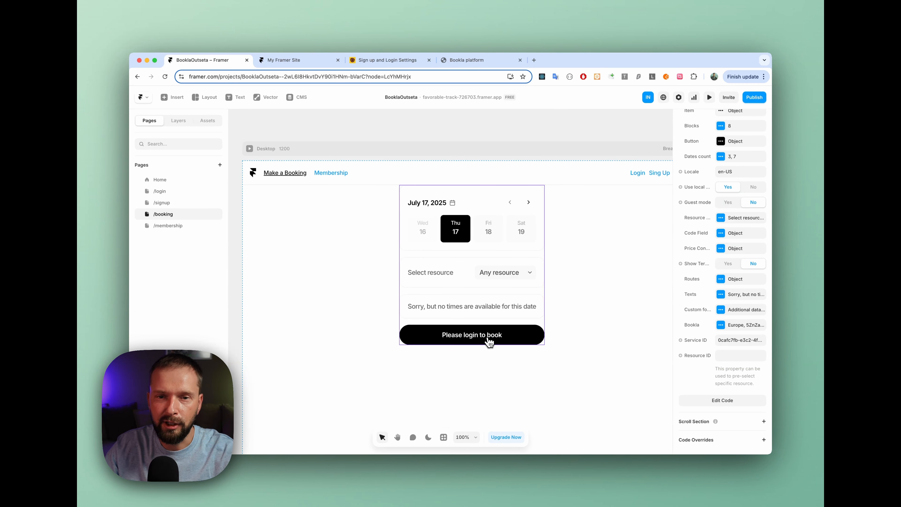
scroll(479, 309, up, 1)
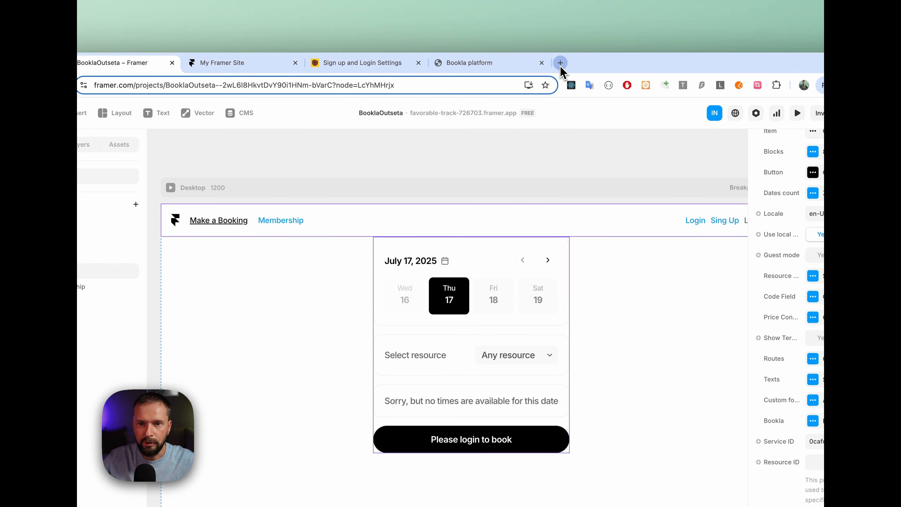
Open the bookla_outseta_framer.tsx gist in a new tab, copy its entire raw code and close that tab
click(560, 63)
key(super+v)
key(Return)
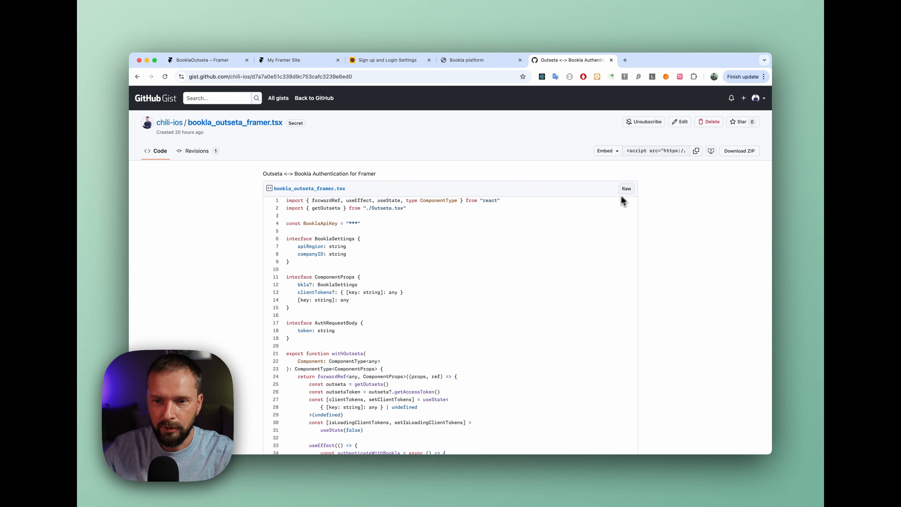
click(621, 193)
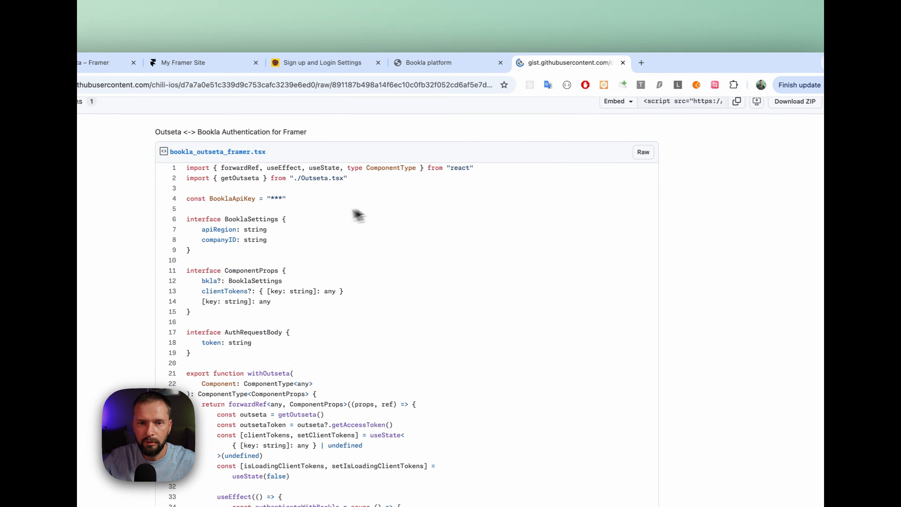
key(super+a)
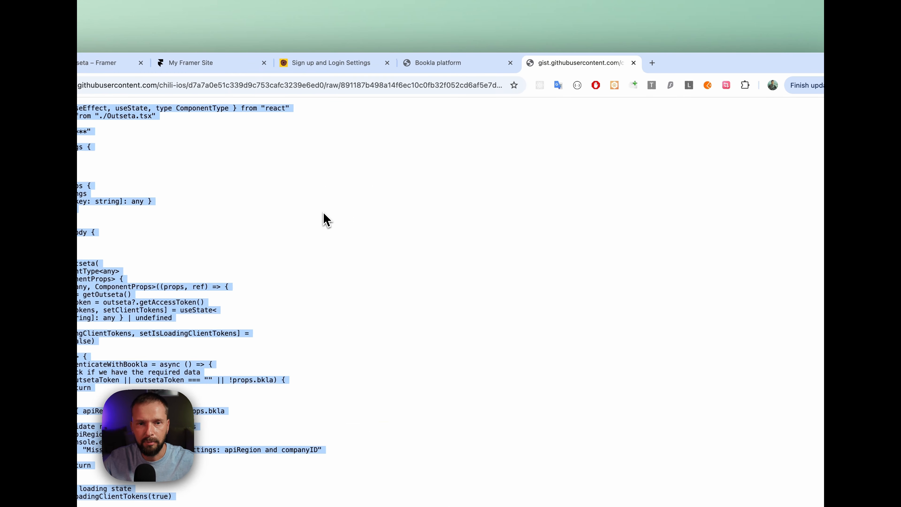
click(619, 63)
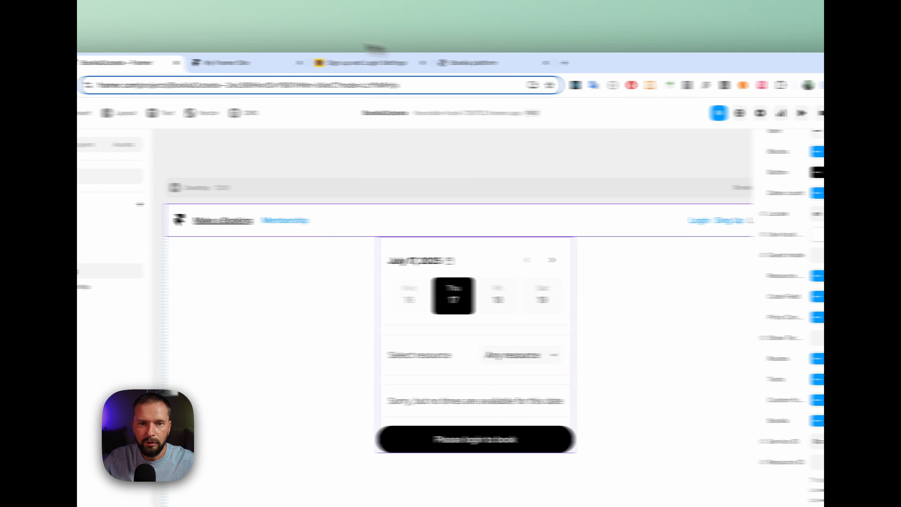
Create a new code override file named Bookla in the Framer project's assets
click(231, 64)
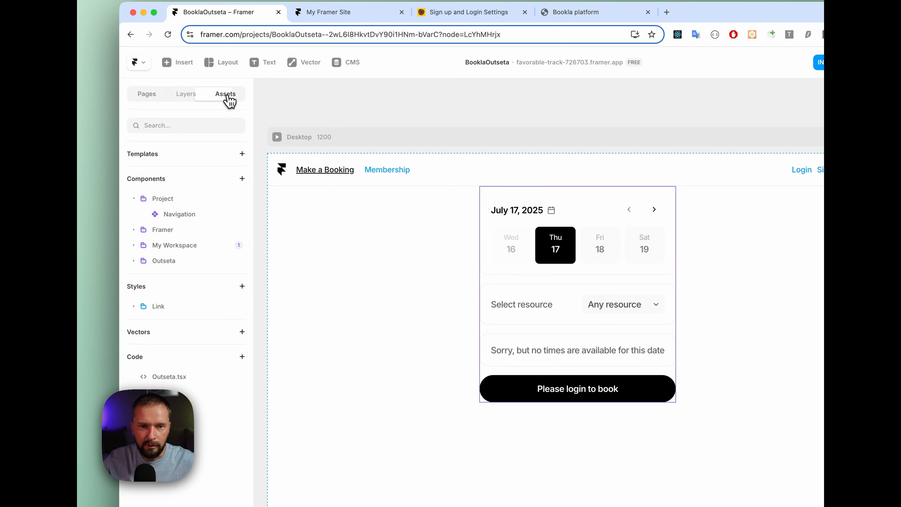
click(241, 357)
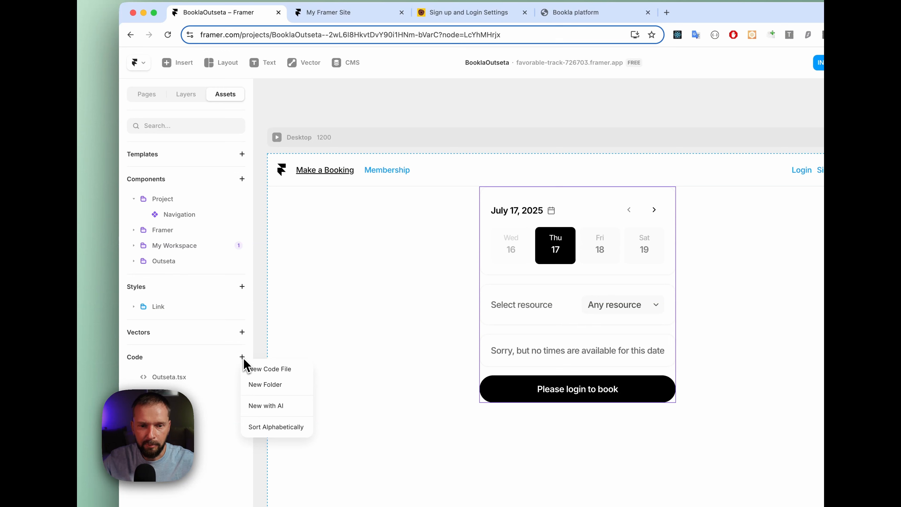
click(272, 369)
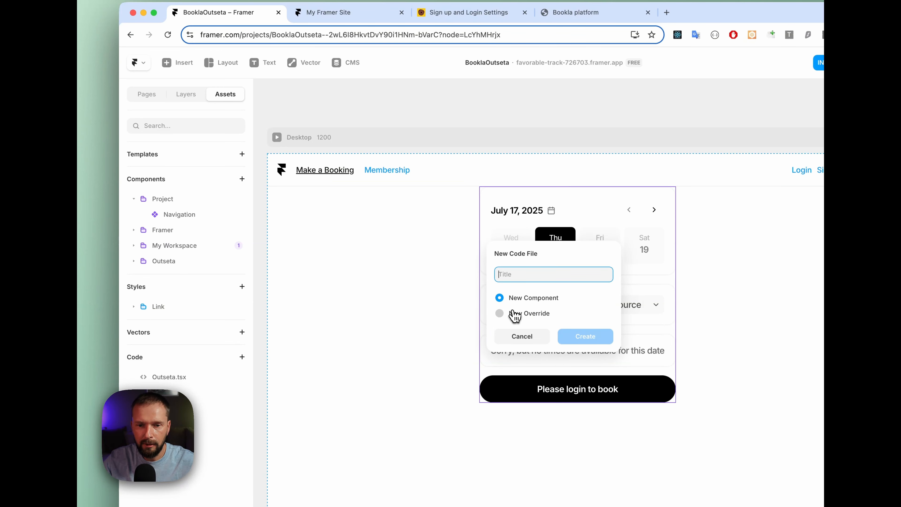
click(519, 276)
text(Bookla)
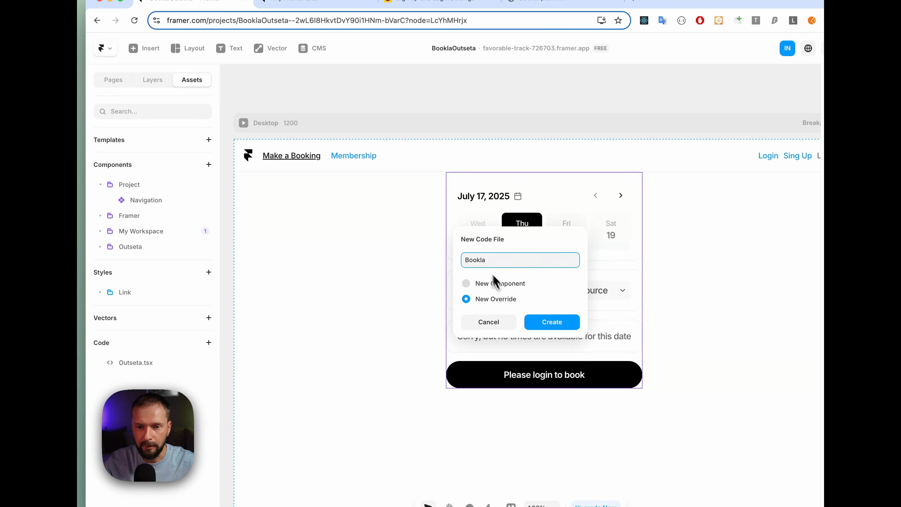
click(545, 323)
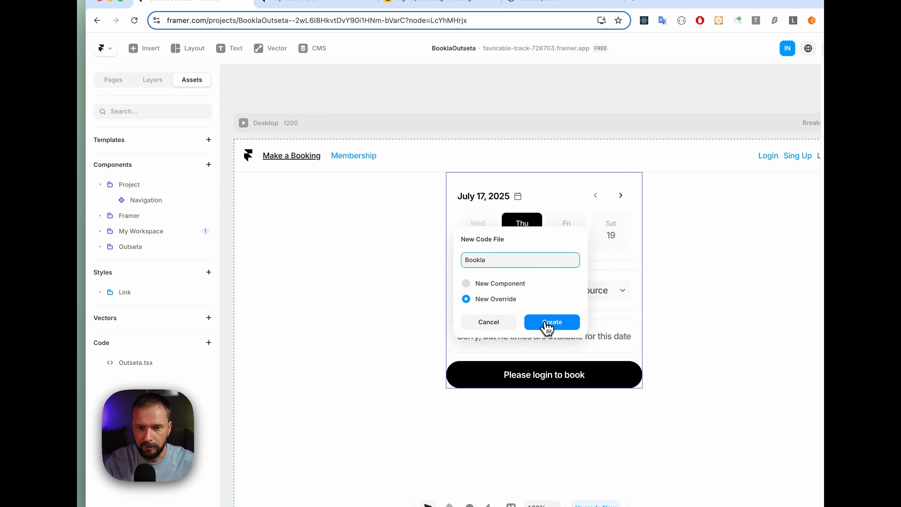
Replace all the default code in Bookla.tsx with the copied gist code
key(super+a)
key(super+v)
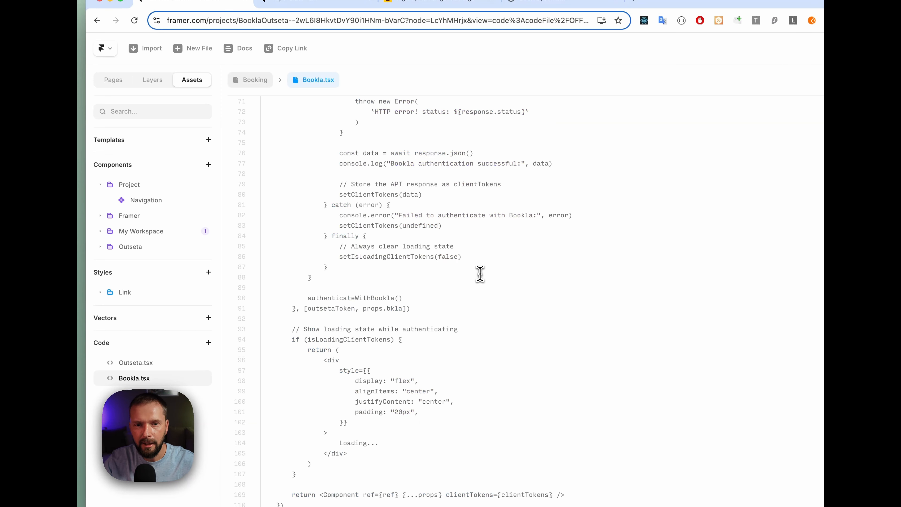
scroll(493, 323, up, 20)
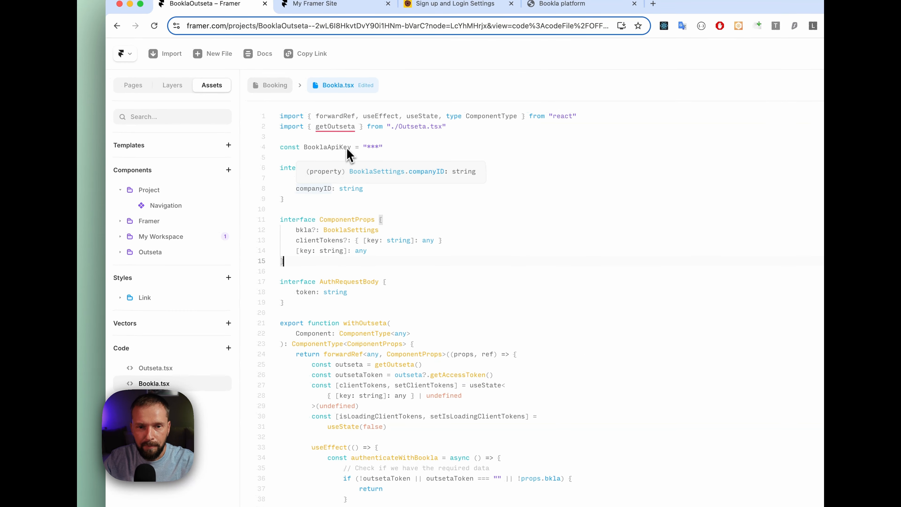
Inspect the flagged getOutseta import in Bookla.tsx and open the Outseta.tsx module it refers to
click(491, 158)
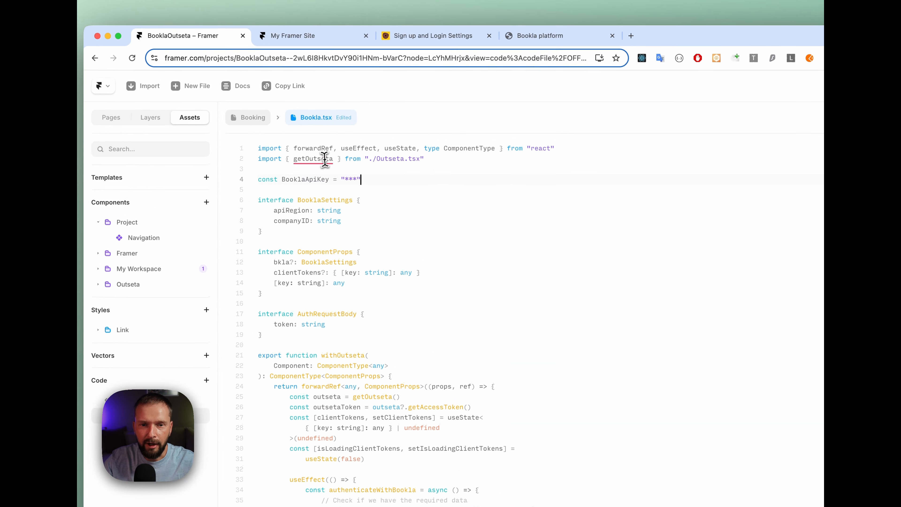
mouse_move(320, 158)
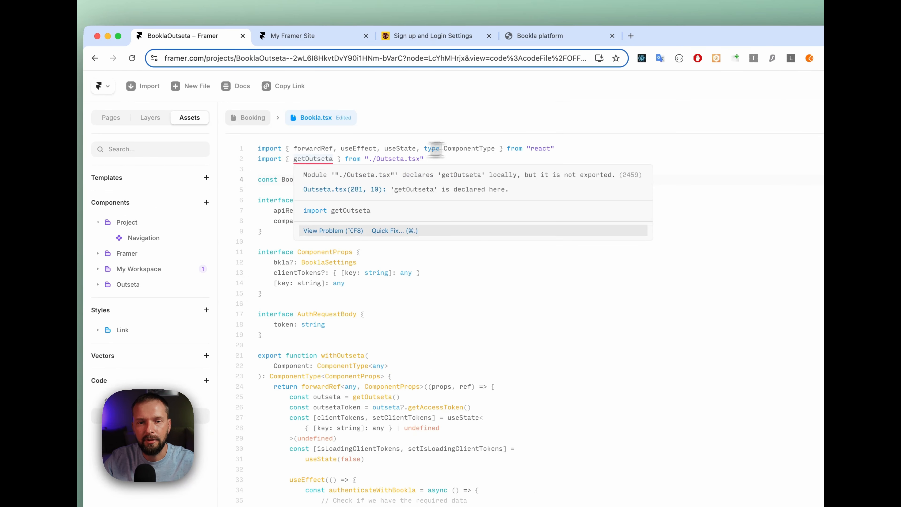
mouse_move(390, 159)
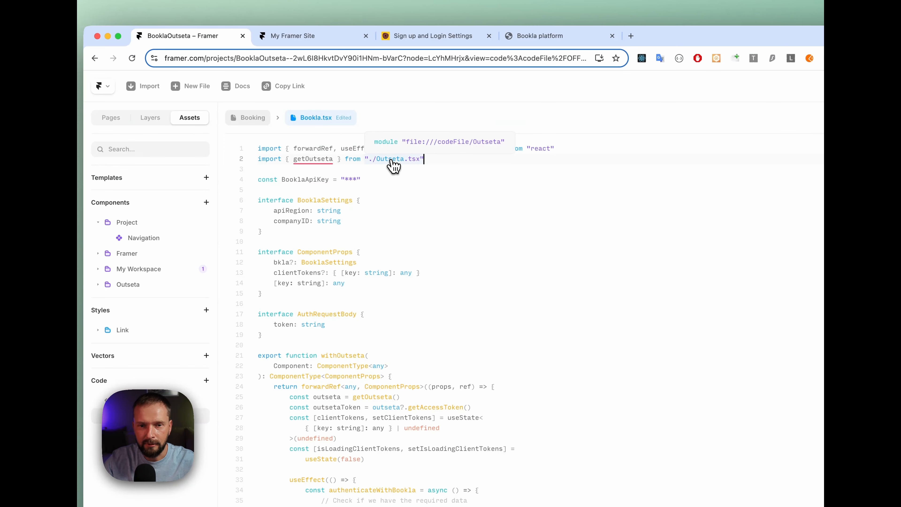
super+click(391, 160)
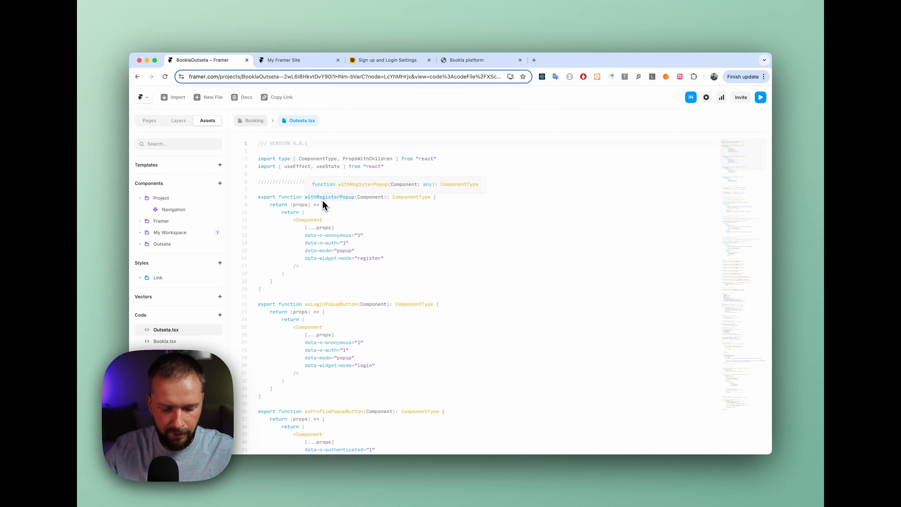
Find the getOutseta function declaration in Outseta.tsx and add the export keyword before it
key(super+f)
text(getou)
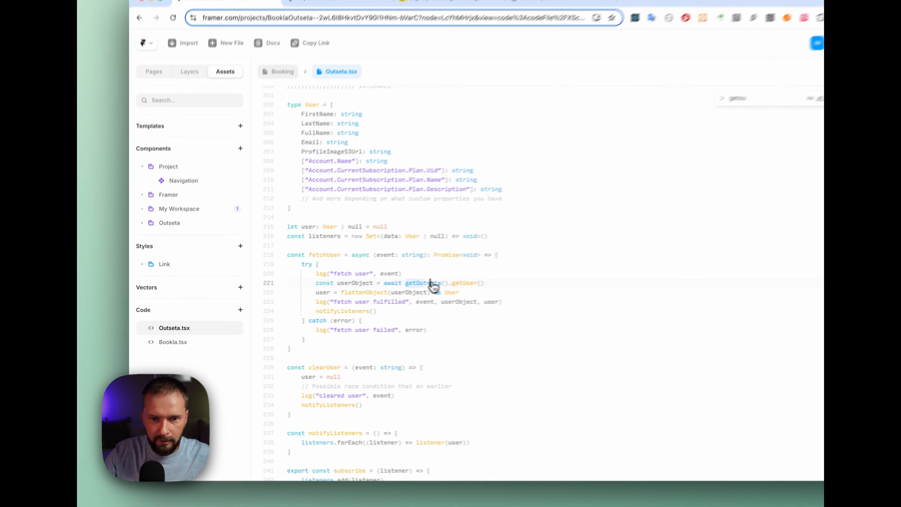
super+click(375, 294)
scroll(366, 297, down, 5)
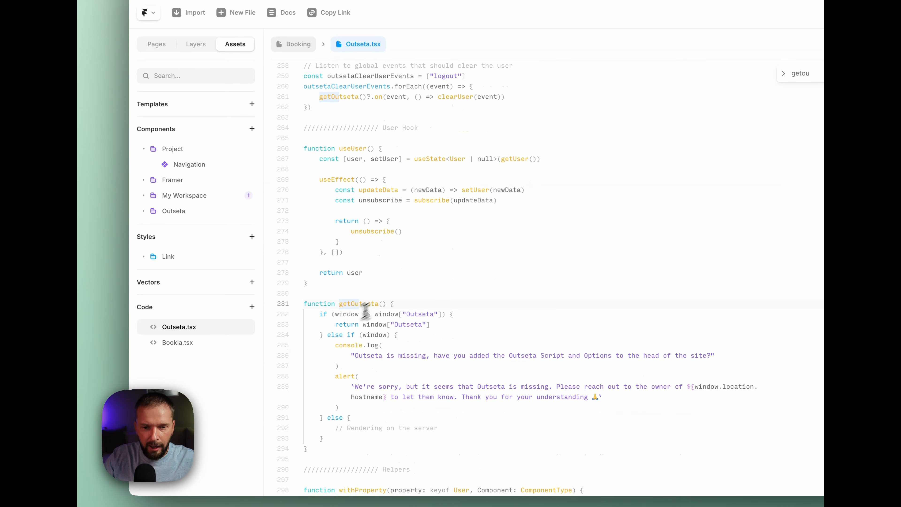
drag(304, 306, 307, 306)
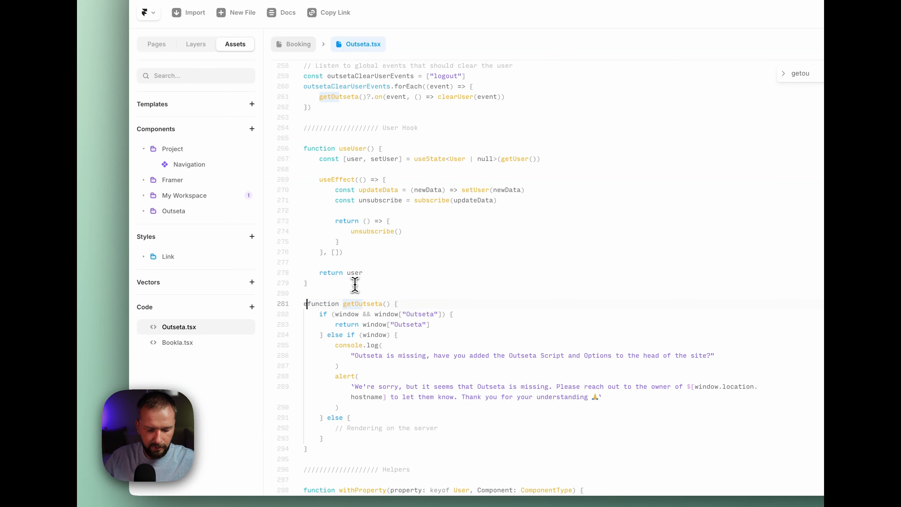
text(export)
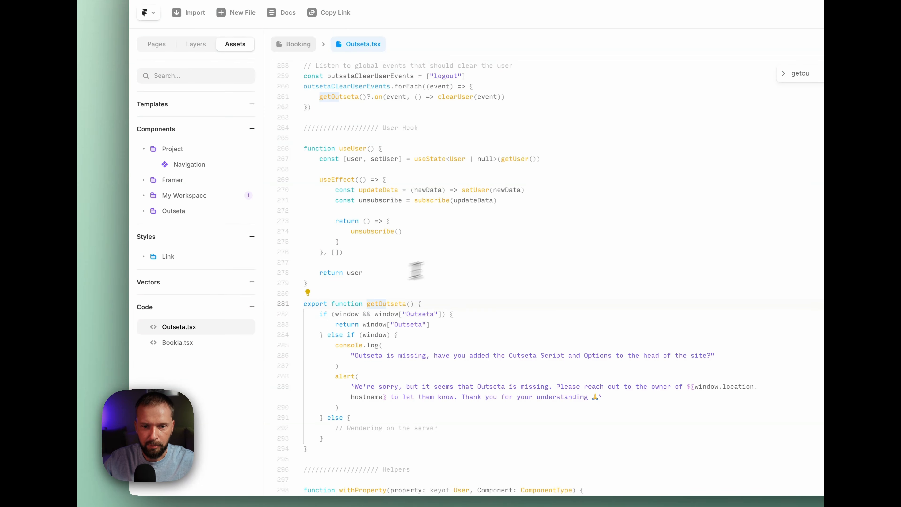
mouse_move(384, 304)
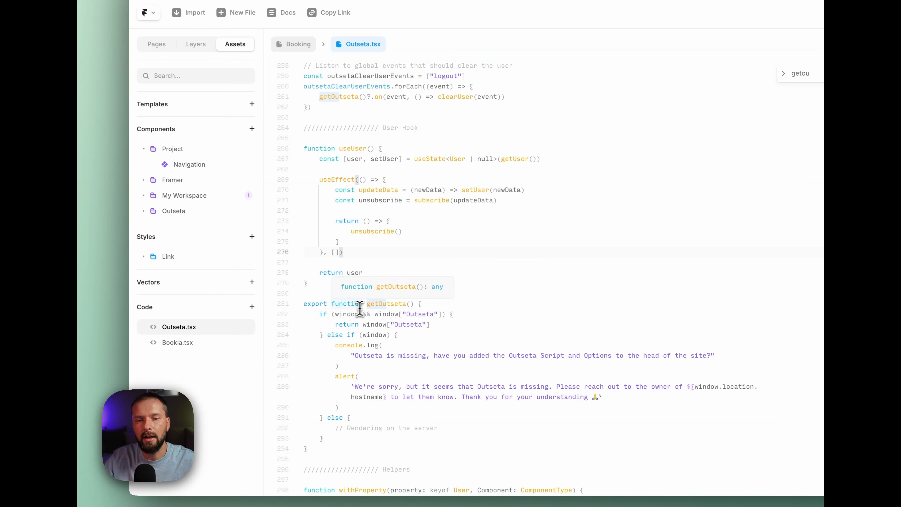
Reopen Bookla.tsx and recheck its getOutseta import from ./Outseta.tsx and the BooklaApiKey placeholder
click(178, 344)
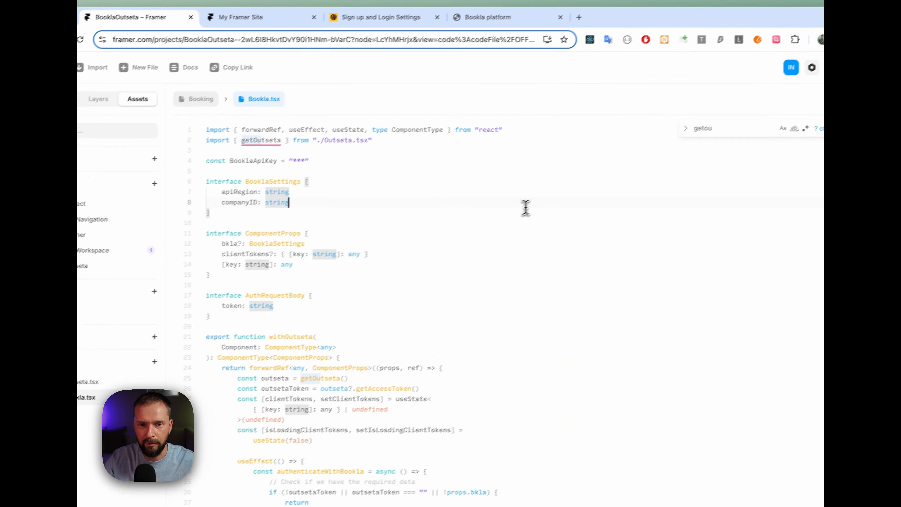
click(179, 327)
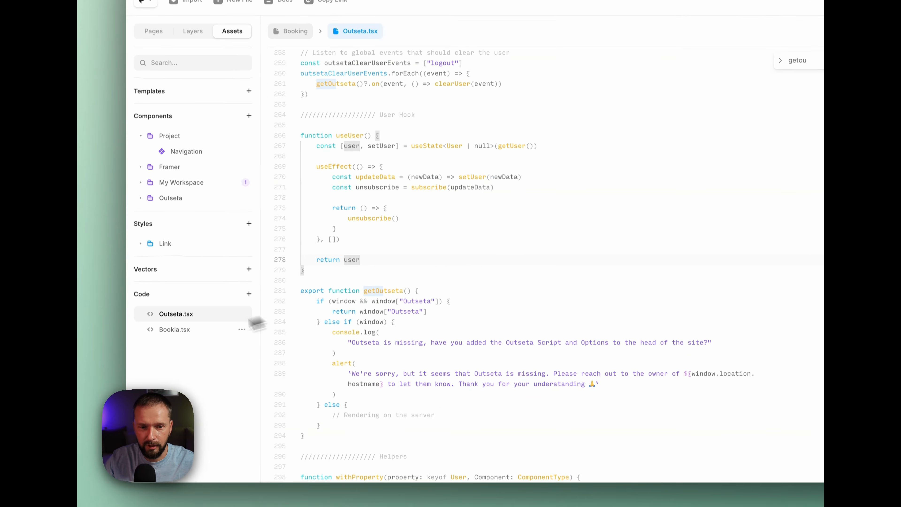
click(245, 329)
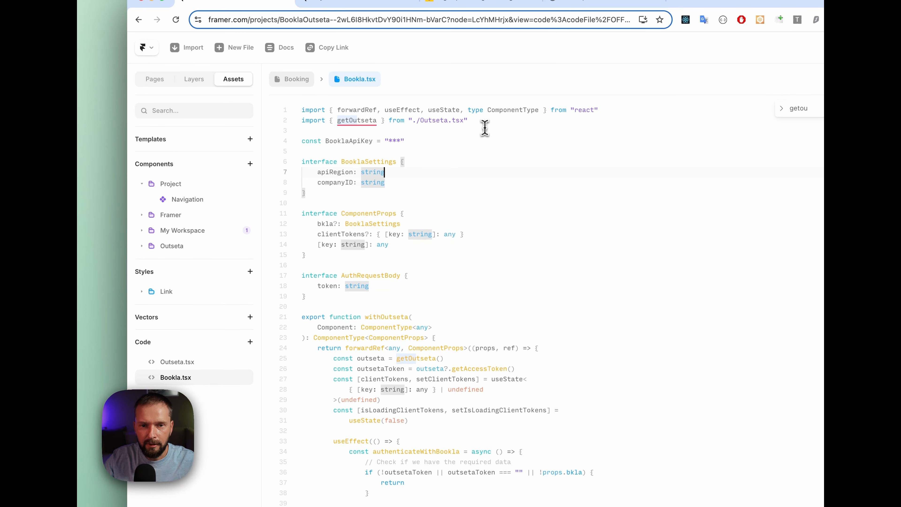
click(529, 121)
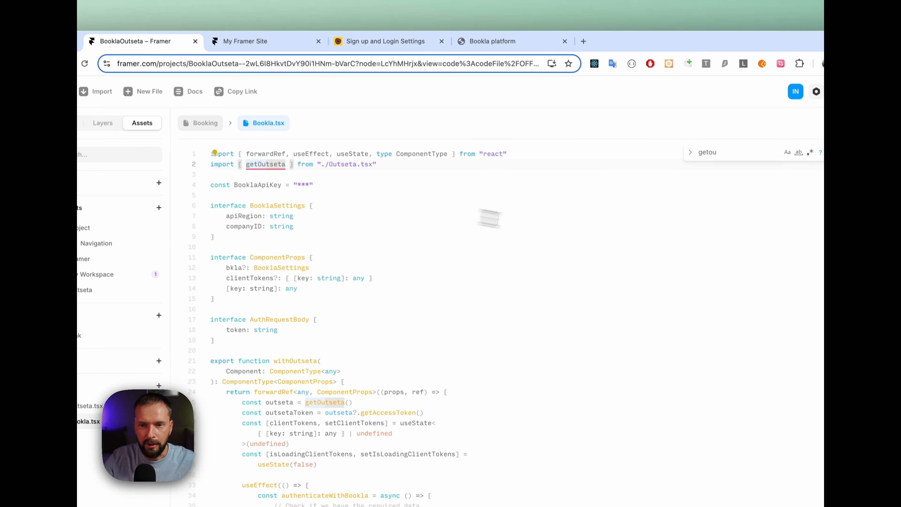
scroll(491, 270, down, 2)
scroll(481, 264, up, 3)
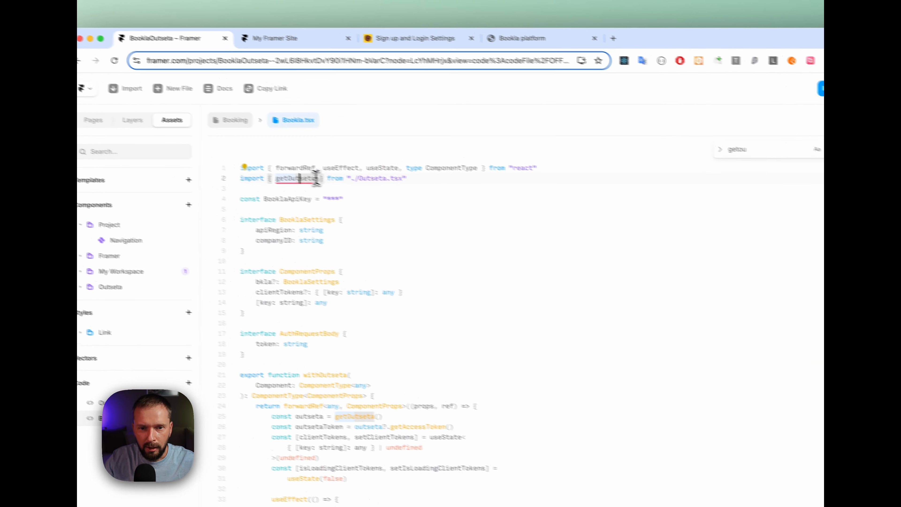
click(349, 188)
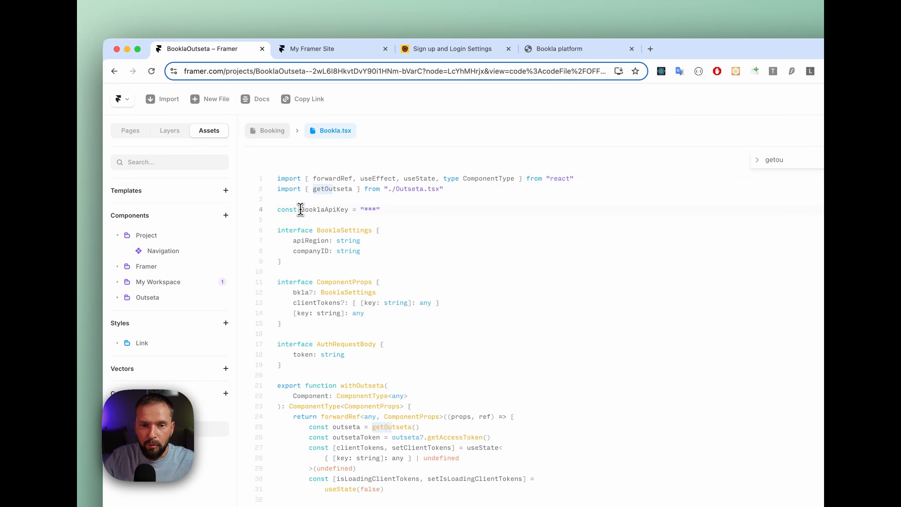
click(348, 203)
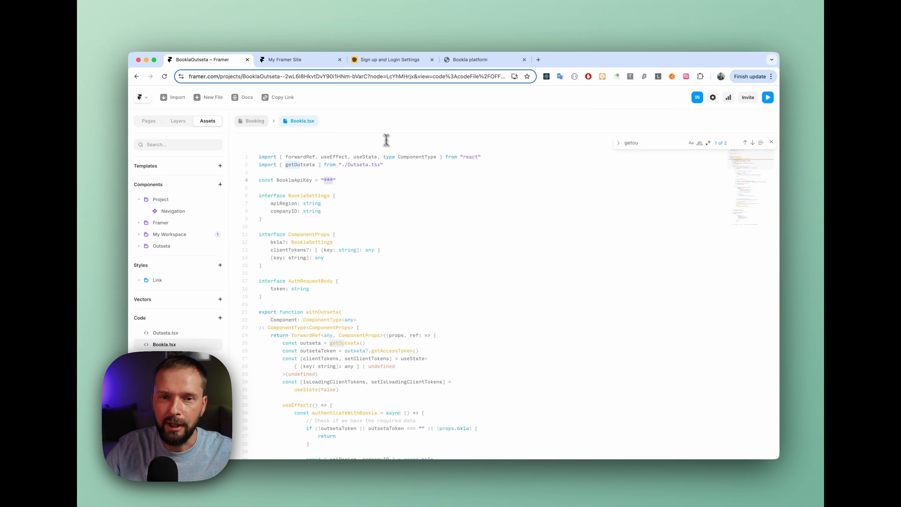
Switch to the Bookla platform's developer settings and start a new API key named Outseta Demo
click(475, 63)
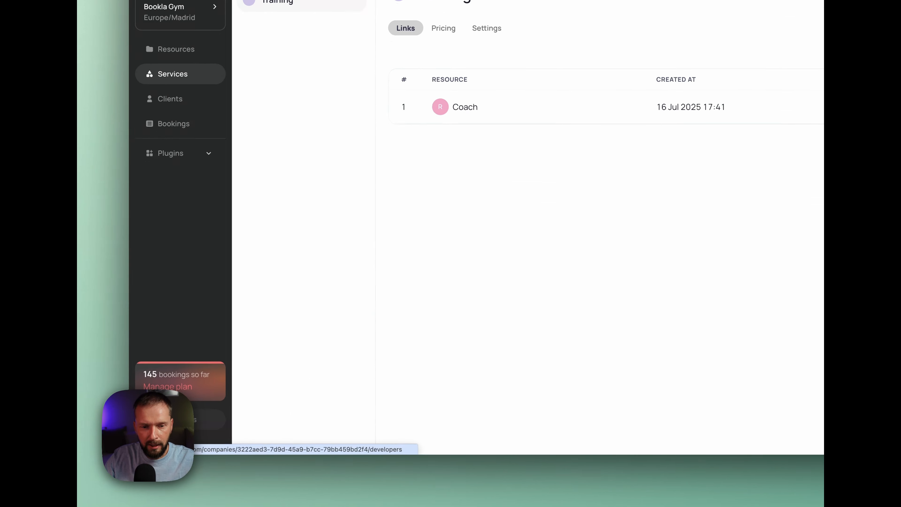
click(176, 419)
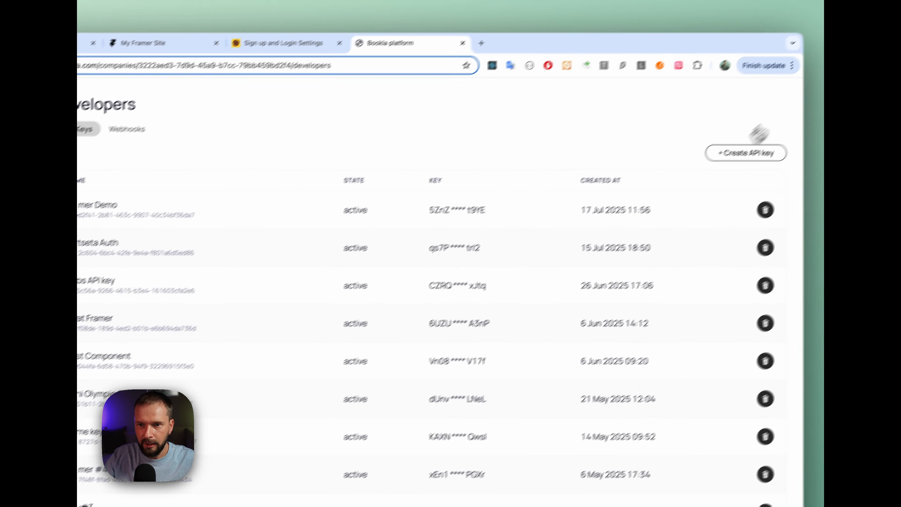
click(693, 176)
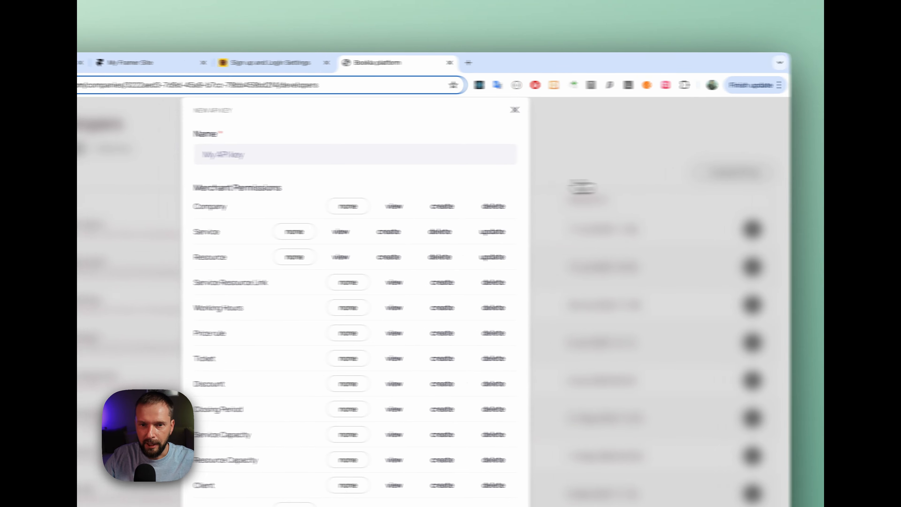
click(212, 157)
text(Out)
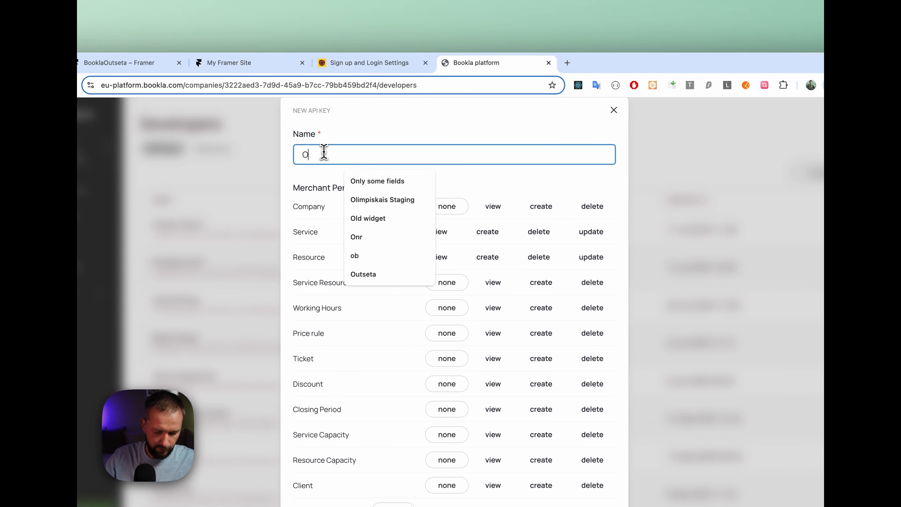
text(seta Demo)
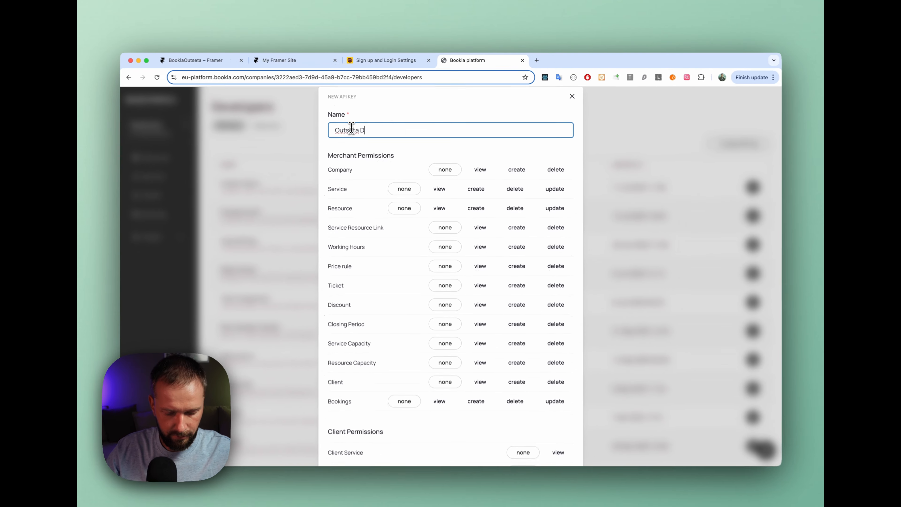
Grant the key the create permission for Allow Authentication by Plugins, create it and copy the generated API key
scroll(395, 223, down, 5)
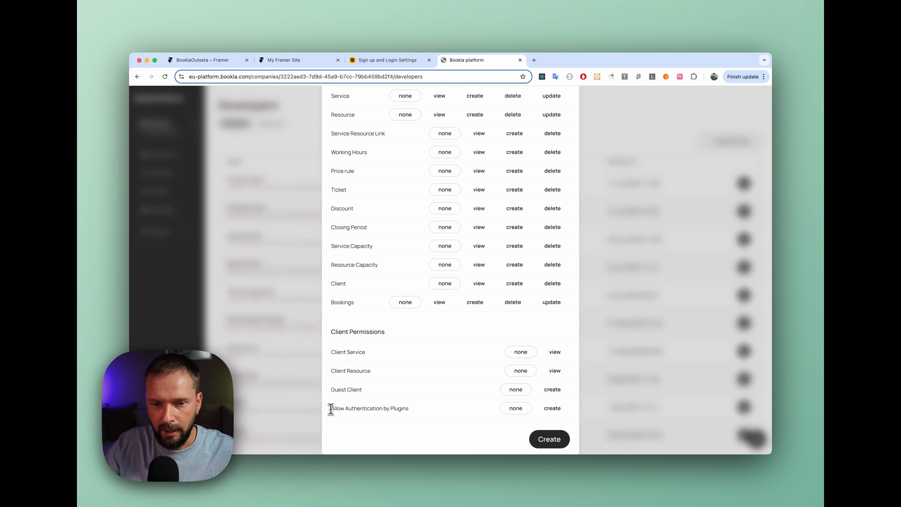
click(552, 408)
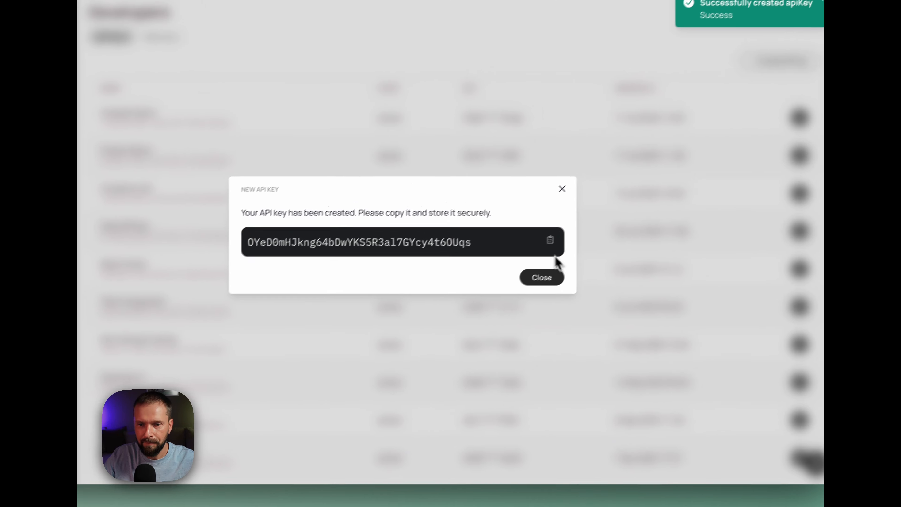
click(595, 209)
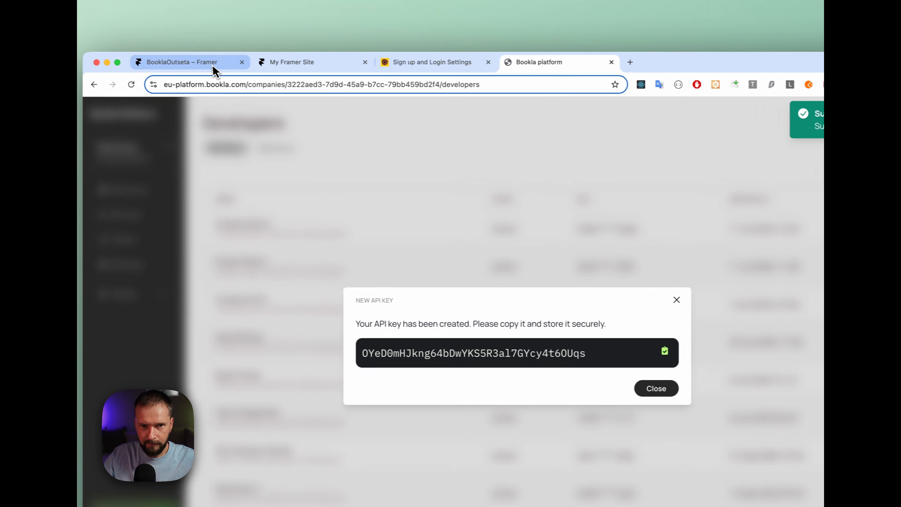
Return to the Framer project and replace the BooklaApiKey placeholder in Bookla.tsx with the copied API key on a single line
click(216, 68)
click(386, 206)
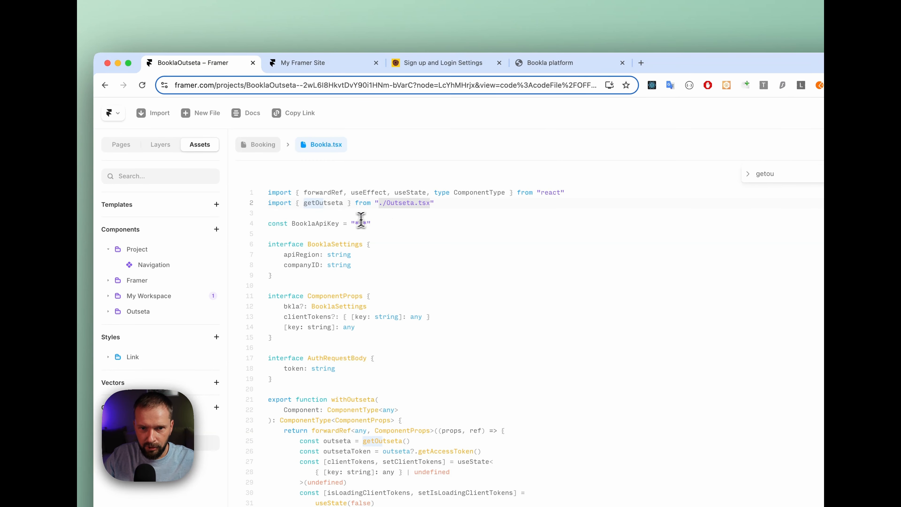
key(super+v)
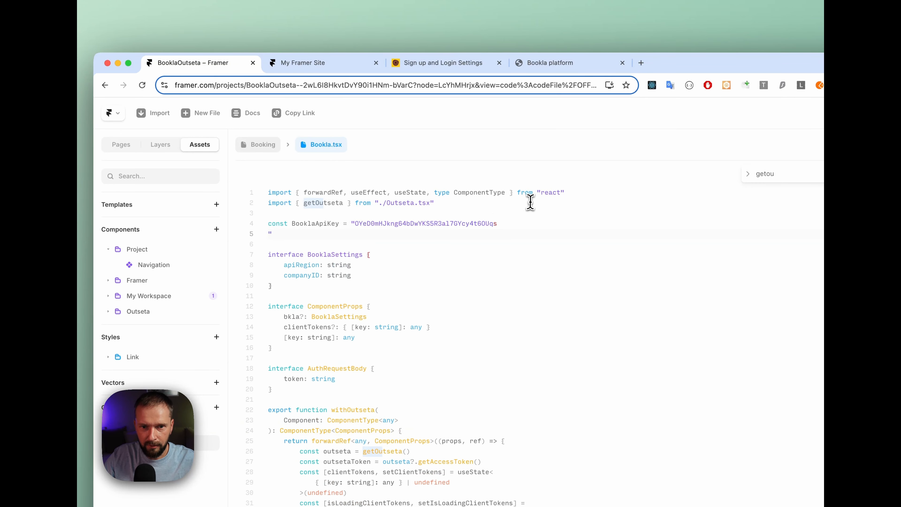
key(BackSpace)
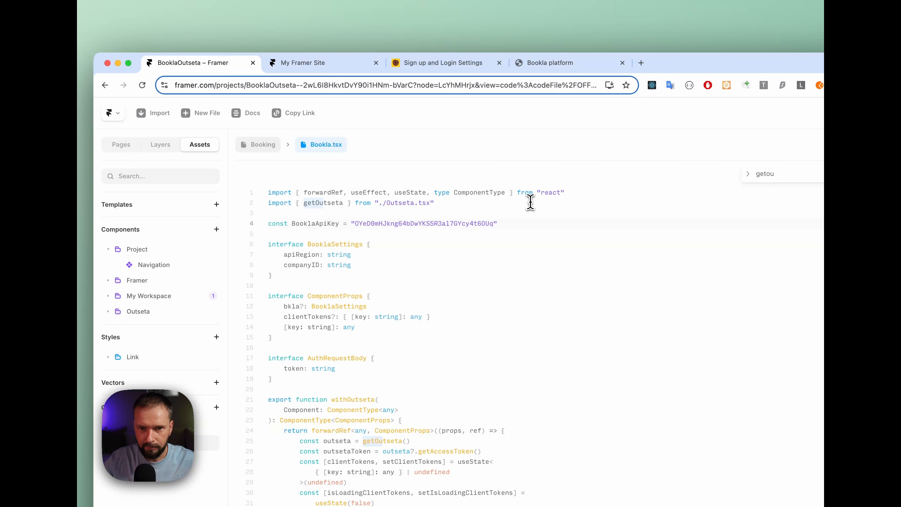
drag(355, 224, 471, 221)
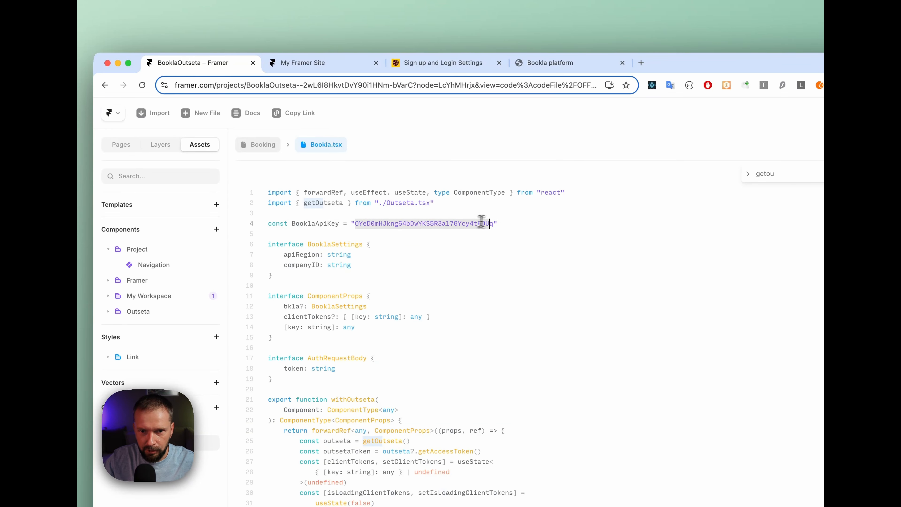
key(super+v)
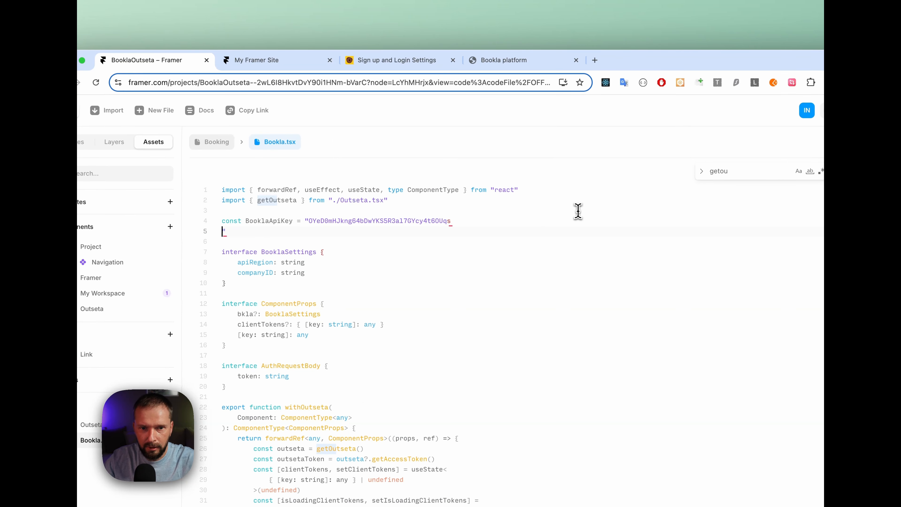
key(BackSpace)
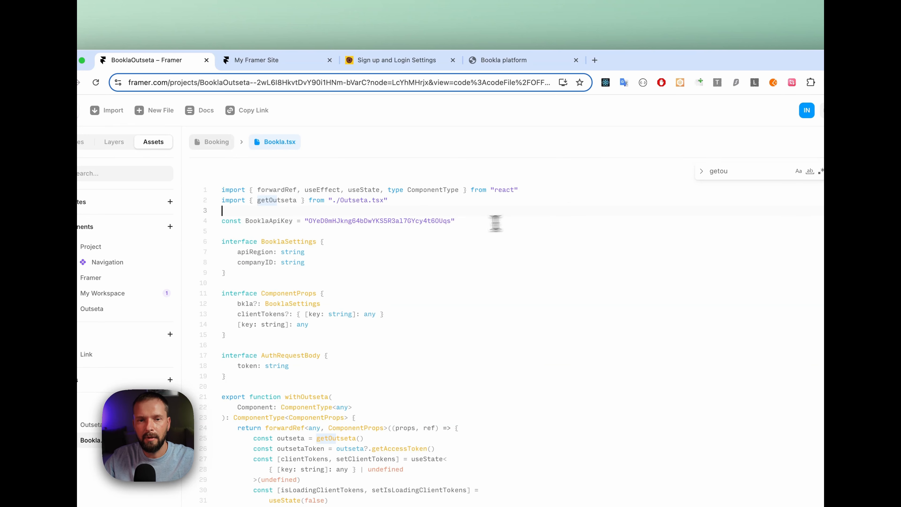
double_click(365, 219)
click(324, 212)
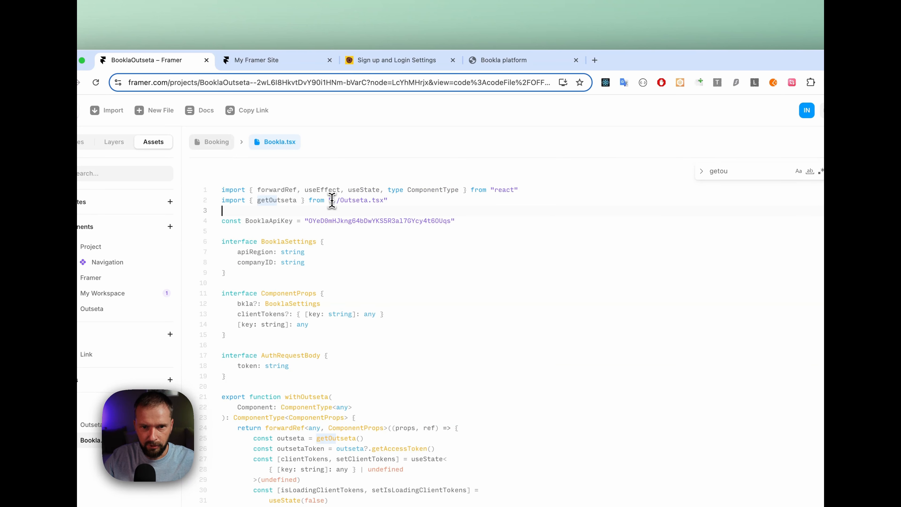
Open the /booking page and apply the withOutseta code override from the Bookla file to the booking component
click(81, 142)
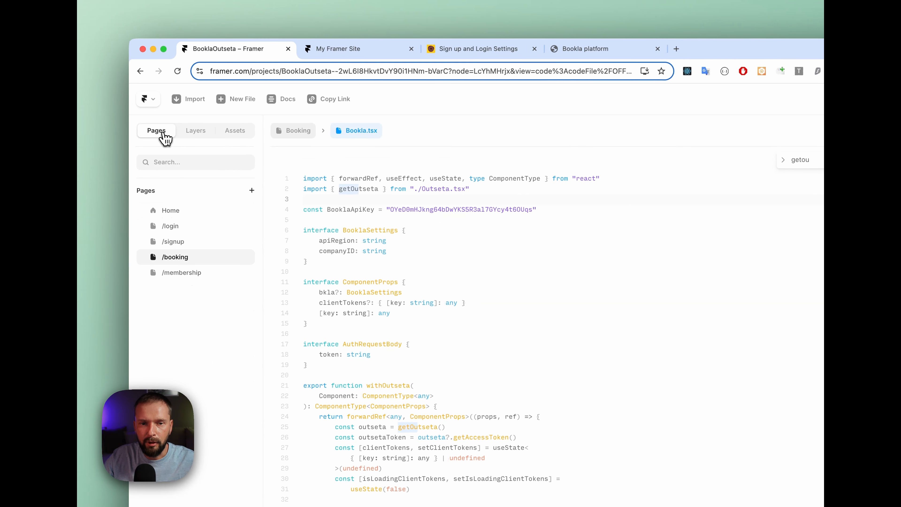
click(175, 259)
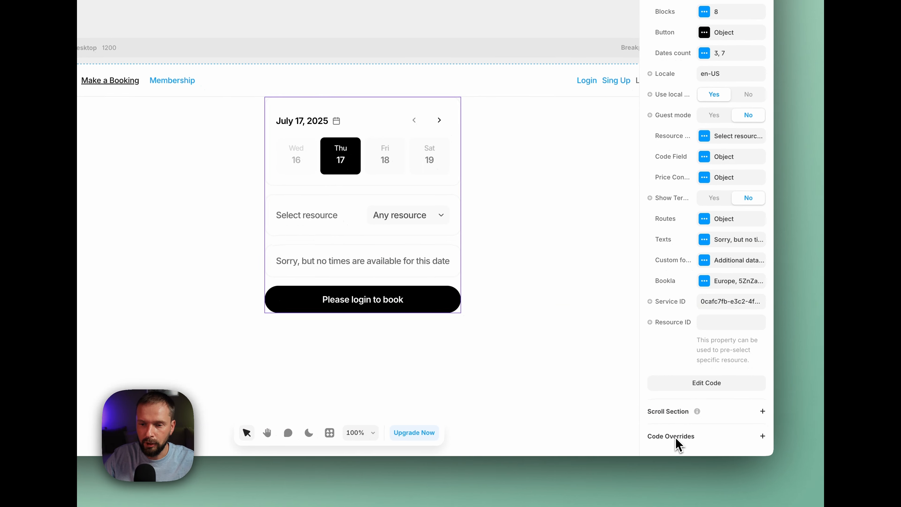
click(761, 435)
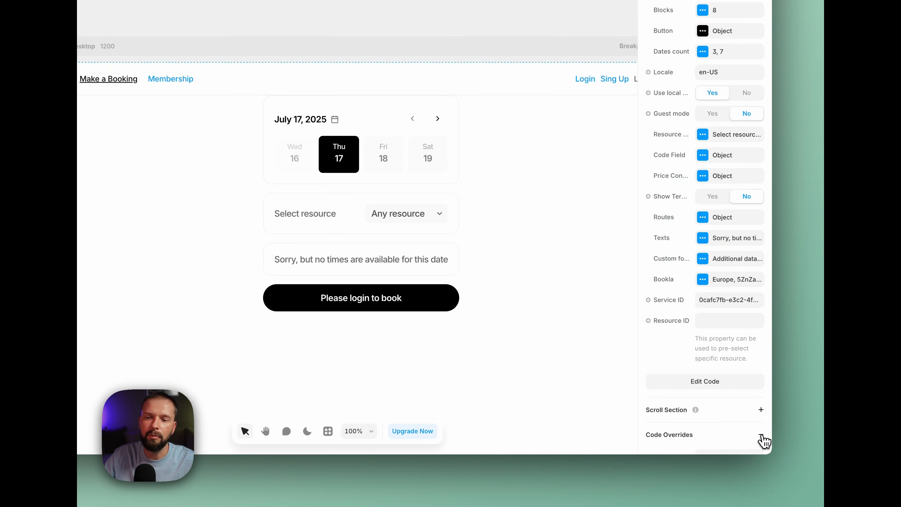
scroll(738, 393, down, 3)
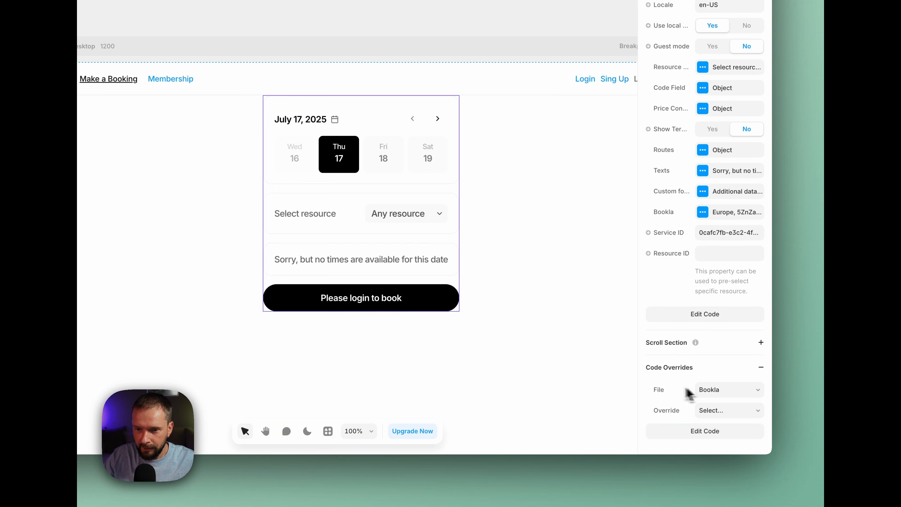
click(731, 409)
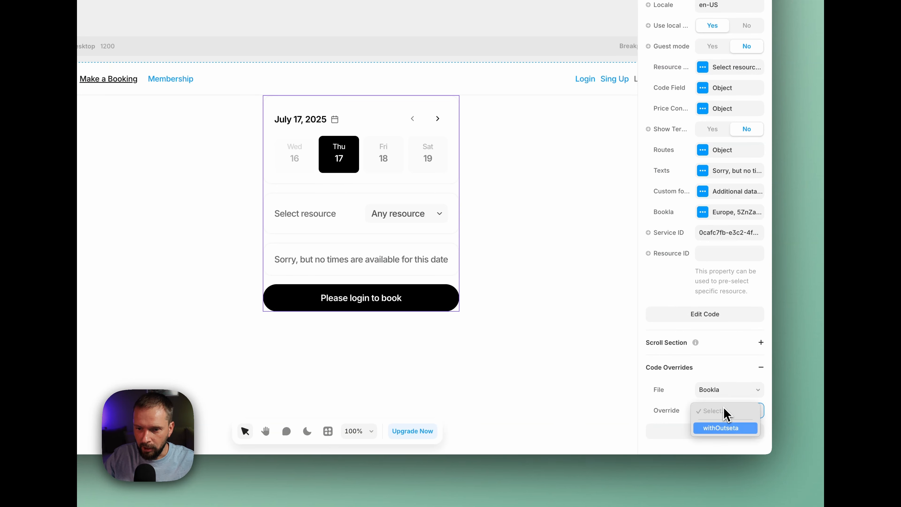
click(717, 429)
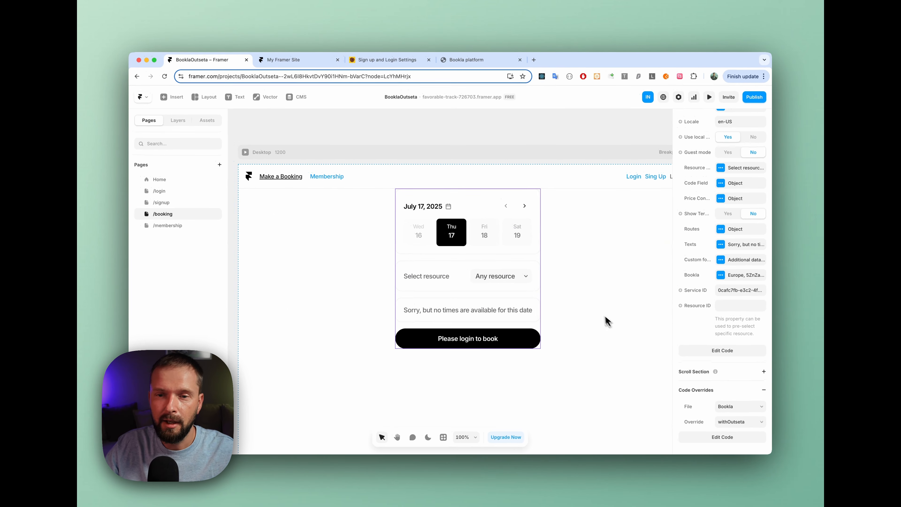
Publish the updated Framer site and reload the live booking page
click(585, 289)
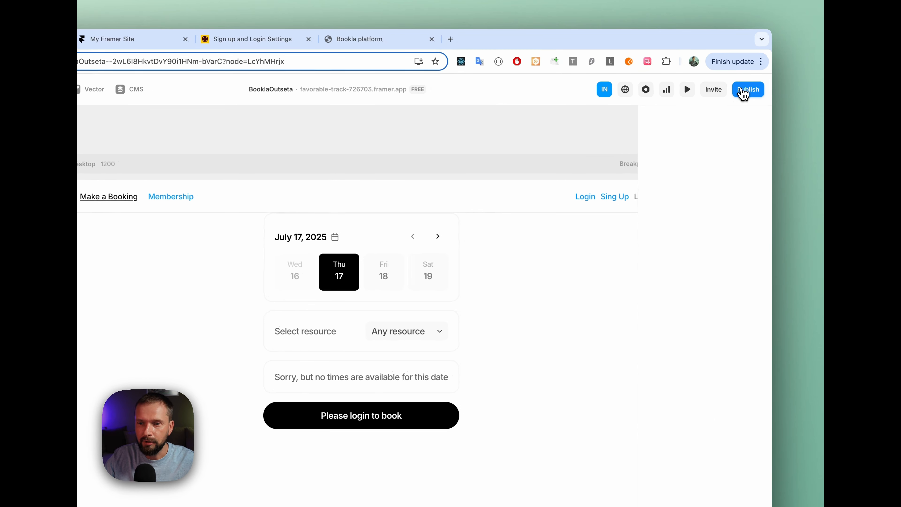
click(745, 91)
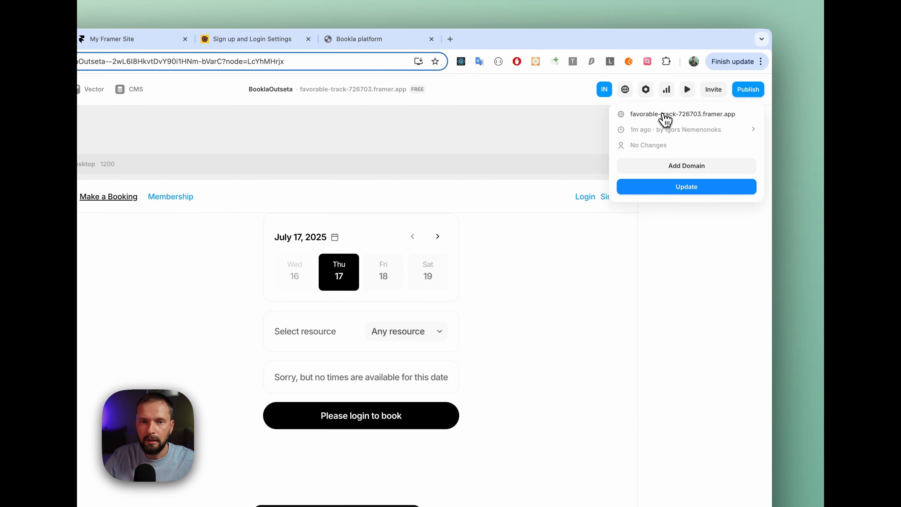
click(112, 38)
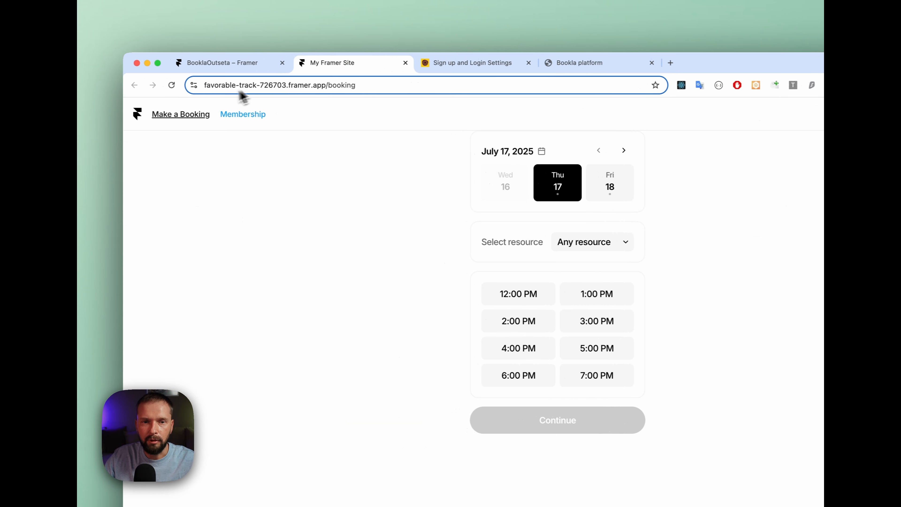
click(172, 85)
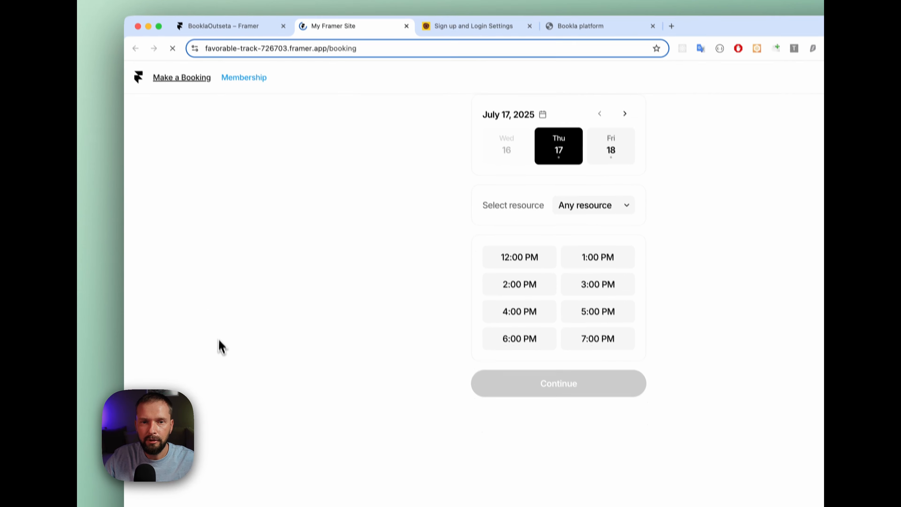
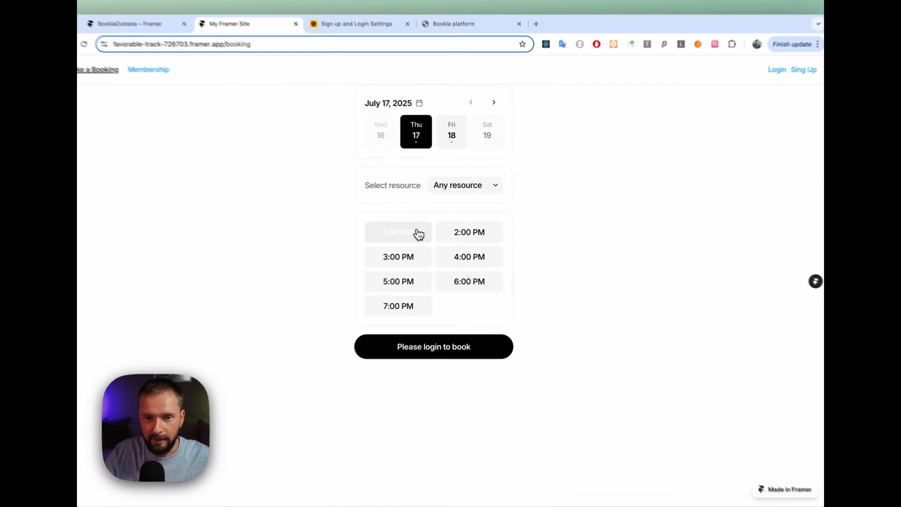
Select the 1:00 PM slot on the live booking page and try to book it while logged out
click(438, 231)
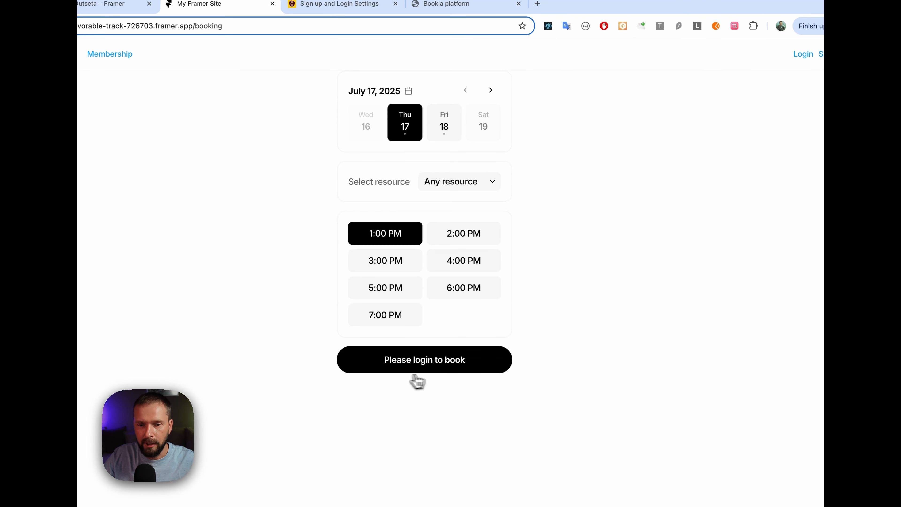
click(431, 368)
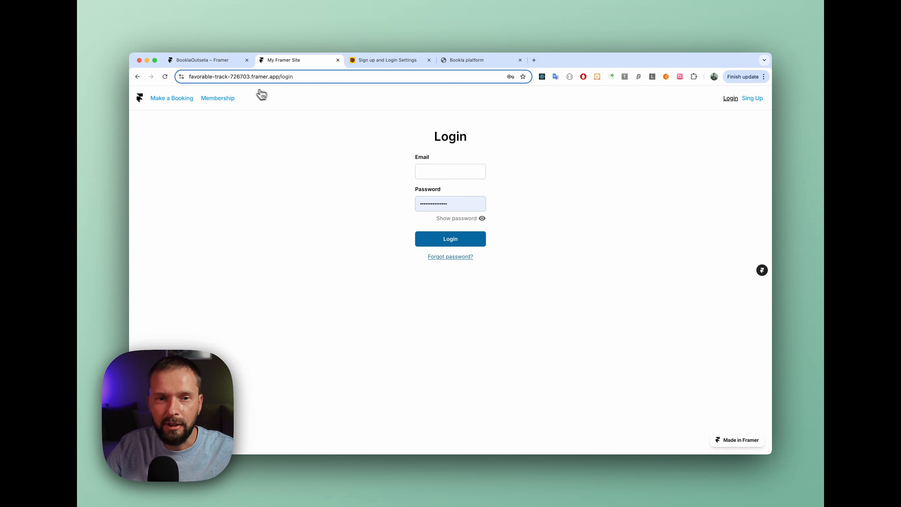
Return to the Framer project and wrap the booking component on the /booking page in a stack
click(217, 62)
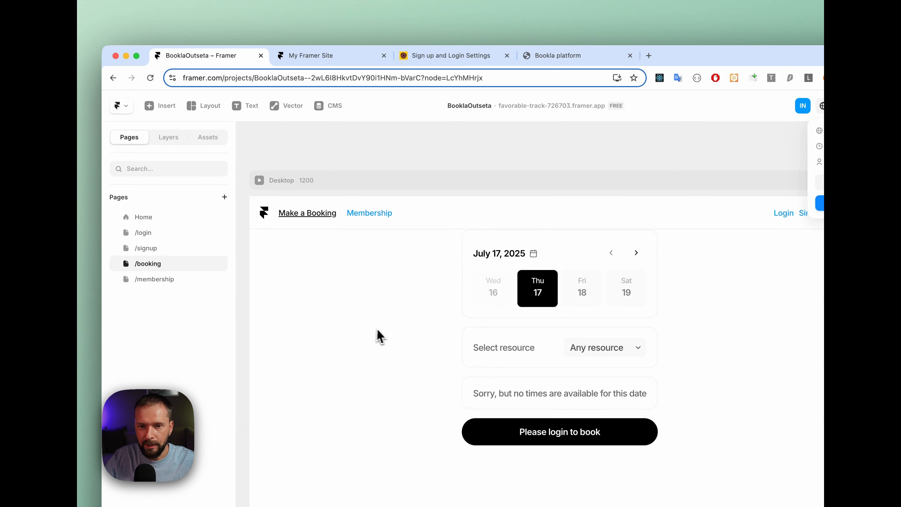
click(574, 261)
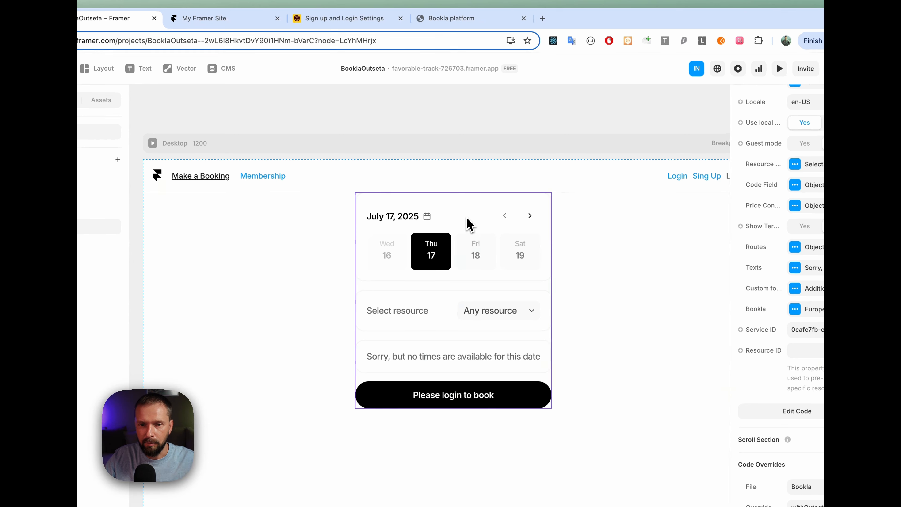
right_click(472, 216)
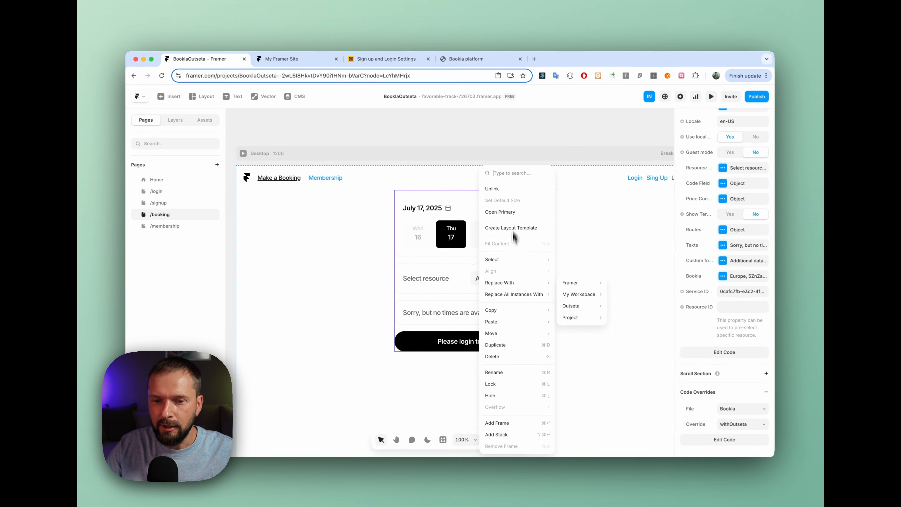
mouse_move(527, 358)
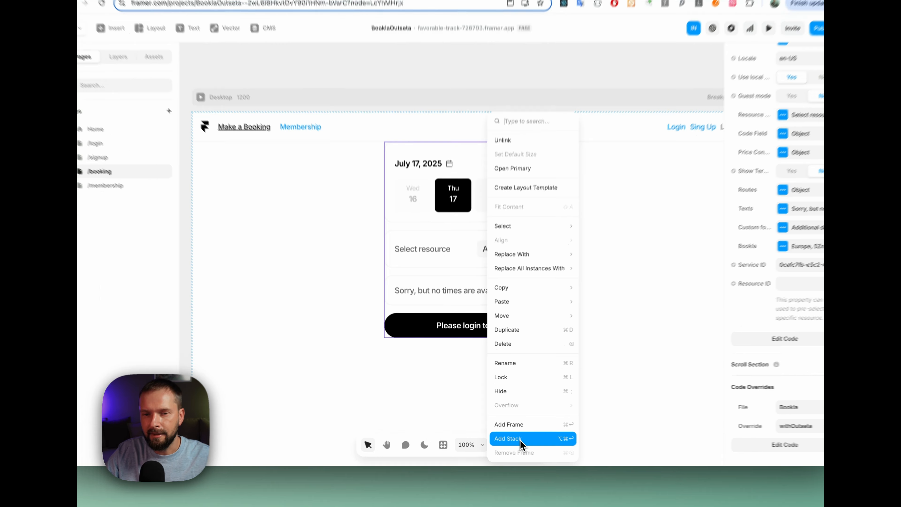
click(509, 430)
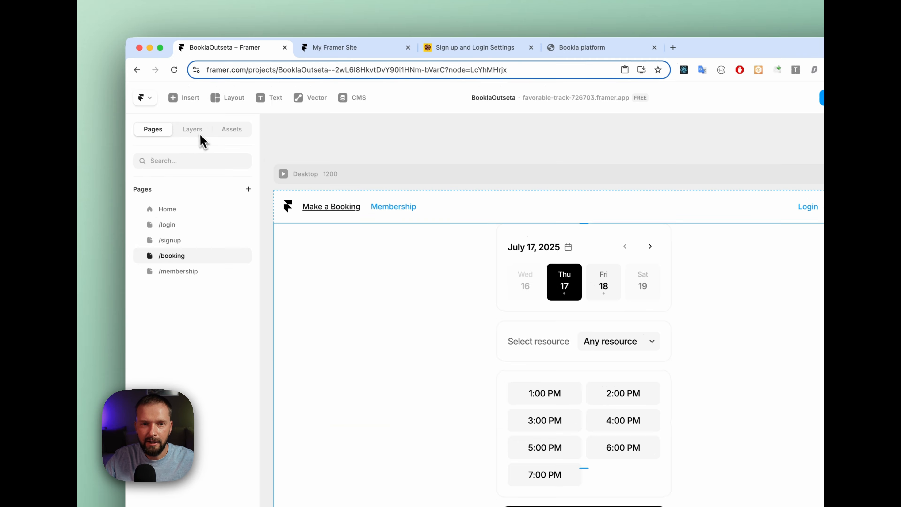
Select the new stack around the booking component in the layer tree and set its layout direction to vertical
click(86, 22)
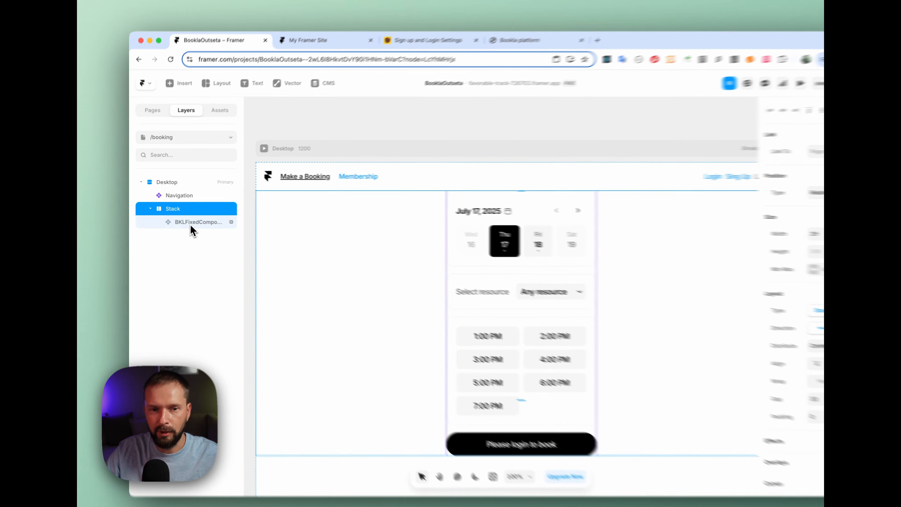
click(175, 217)
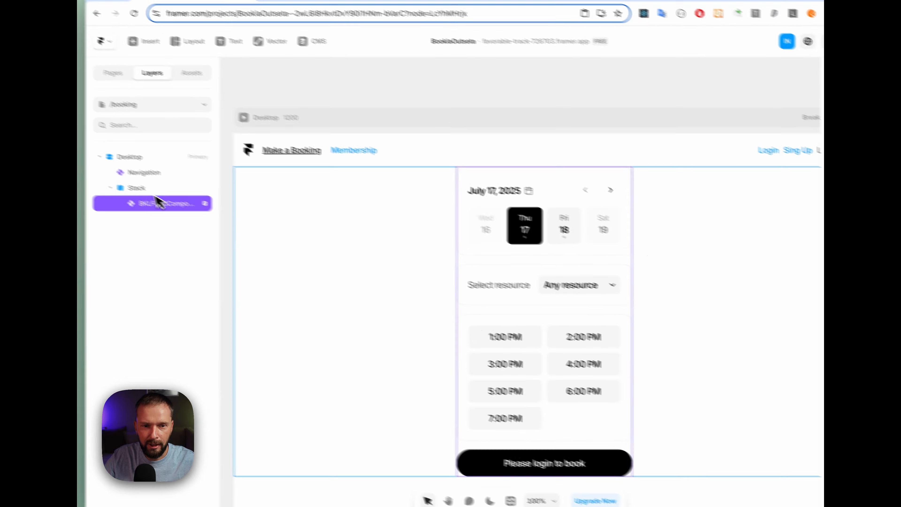
click(182, 208)
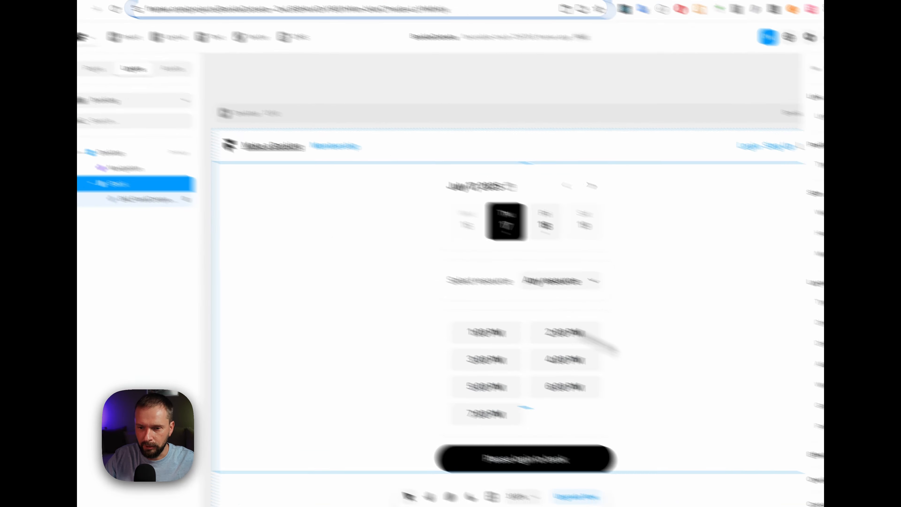
scroll(708, 410, down, 9)
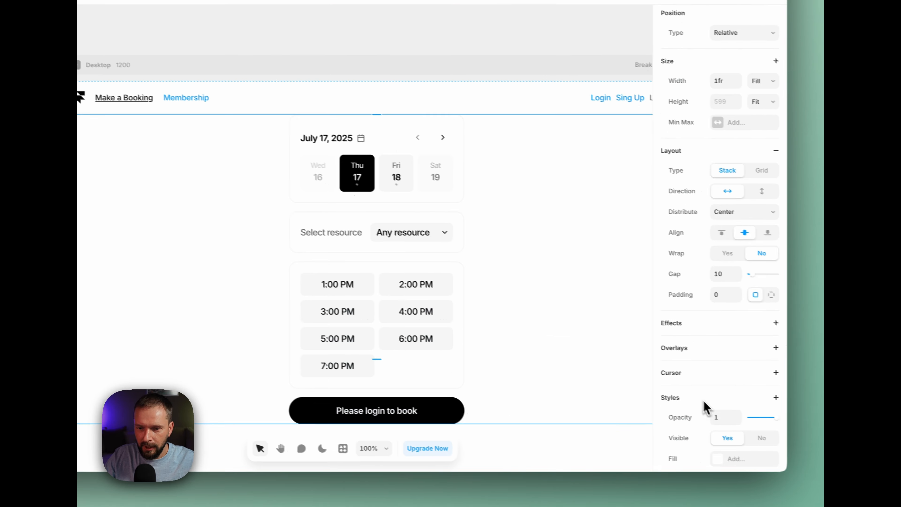
scroll(694, 399, up, 9)
click(740, 274)
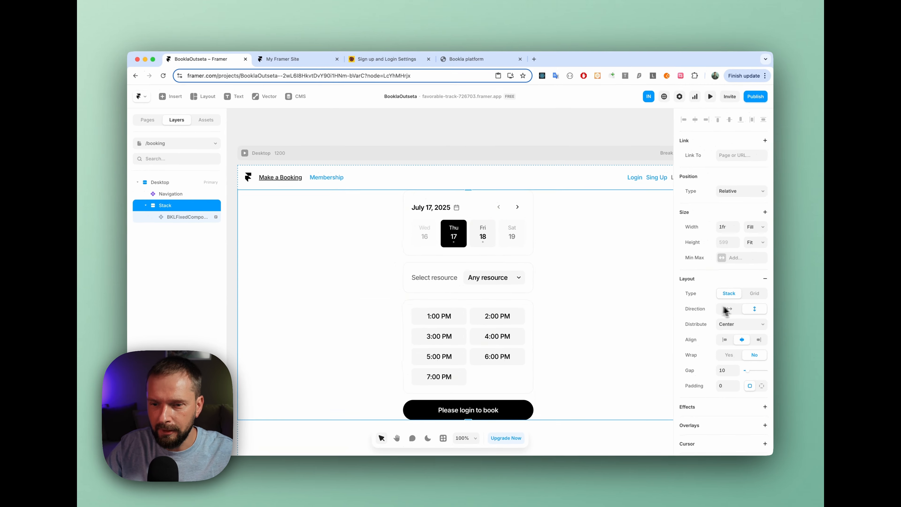
Apply the showForAuthenticated code override from the Outseta file to the stack
scroll(736, 312, down, 10)
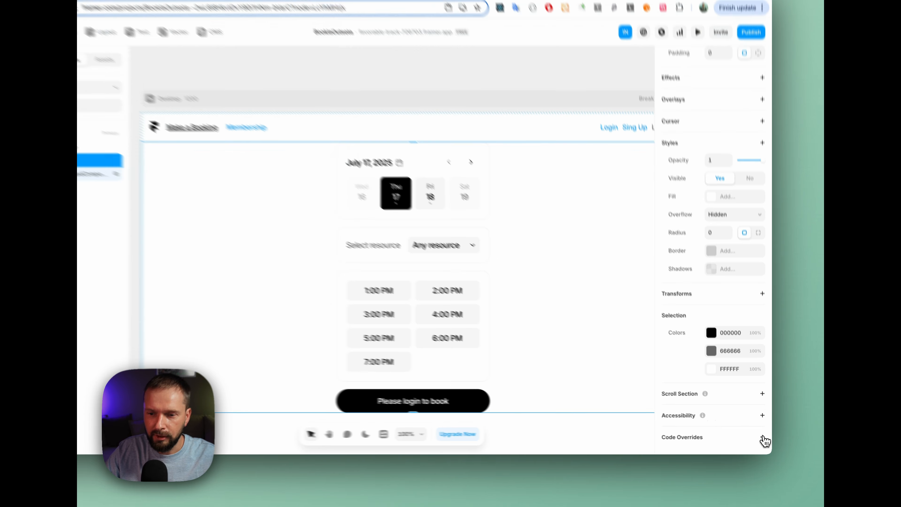
click(764, 440)
click(743, 407)
click(733, 395)
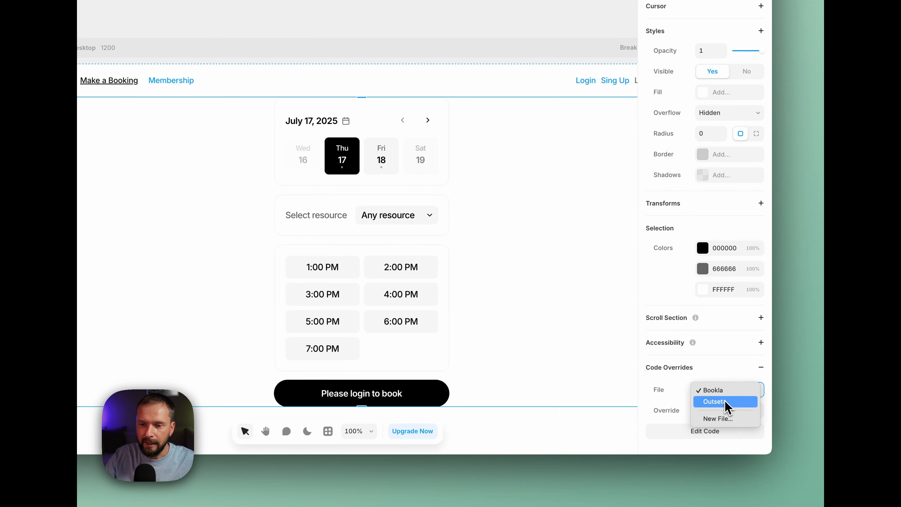
click(726, 412)
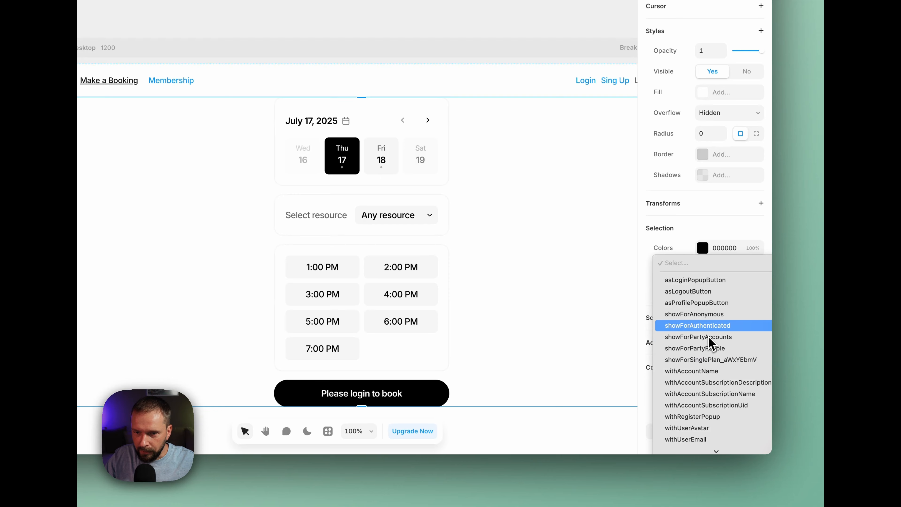
click(703, 326)
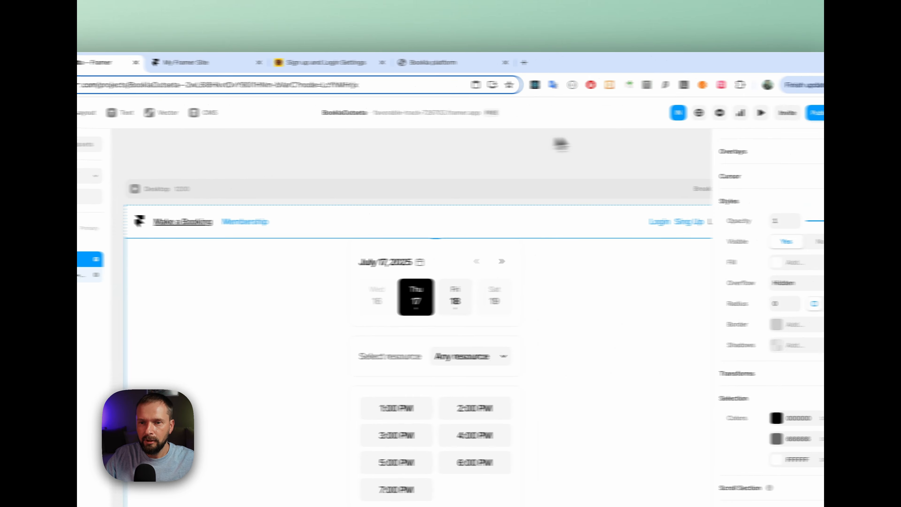
Publish the updated Framer site and open the Make a Booking page on the live site
click(748, 113)
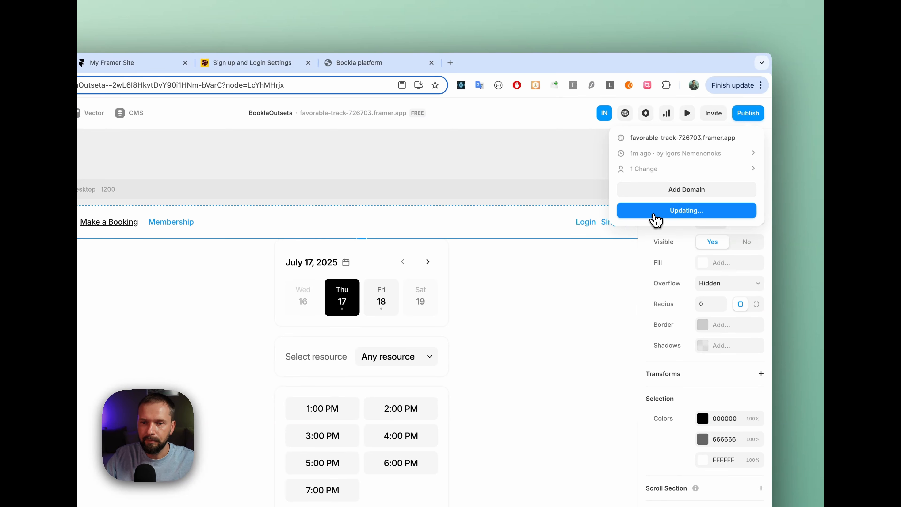
click(127, 64)
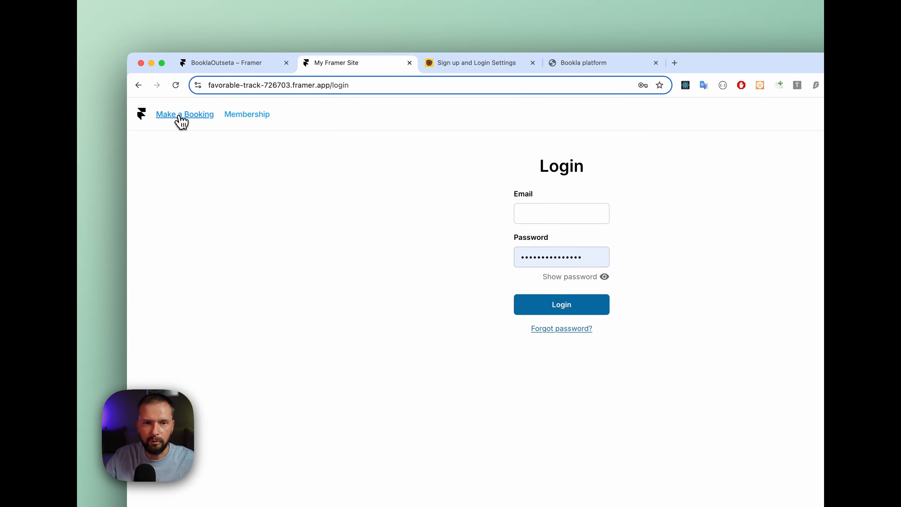
click(121, 114)
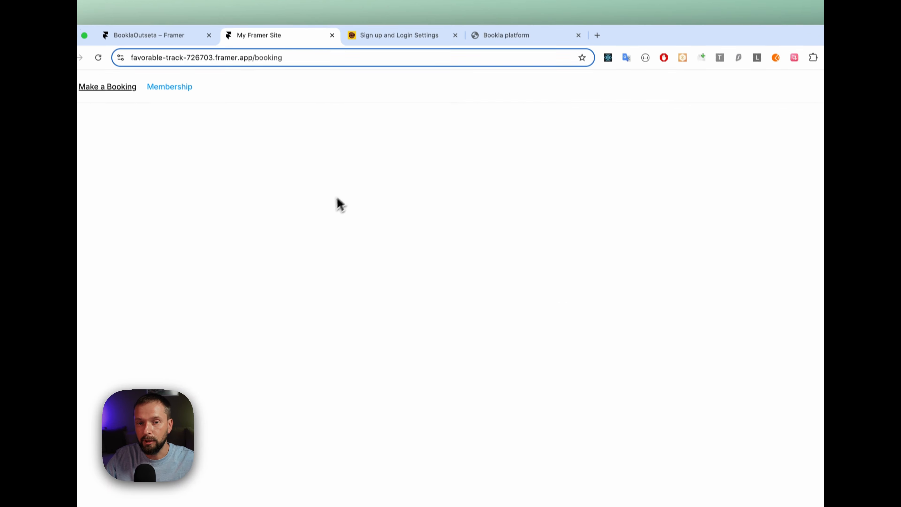
Back in the Framer project, add the text "Please log in to make a booking" below the booking component and move it out of the stack
click(206, 51)
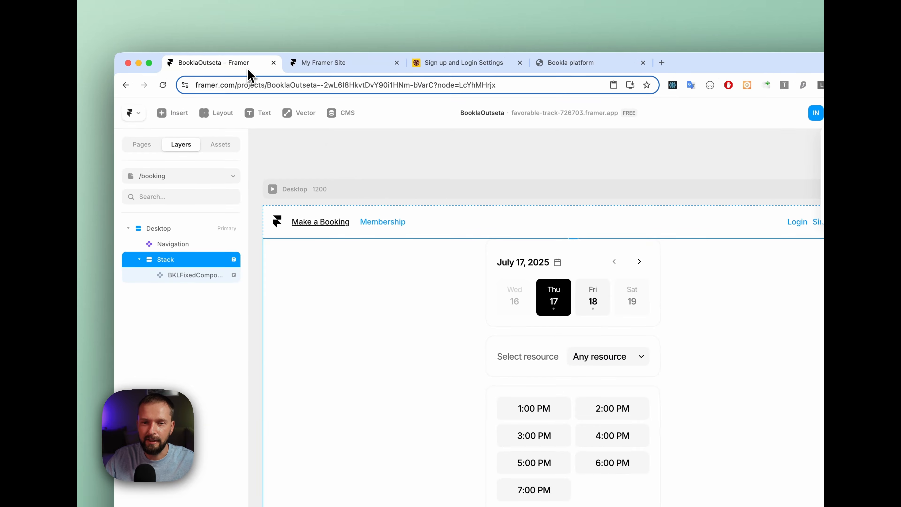
click(263, 116)
scroll(262, 116, down, 2)
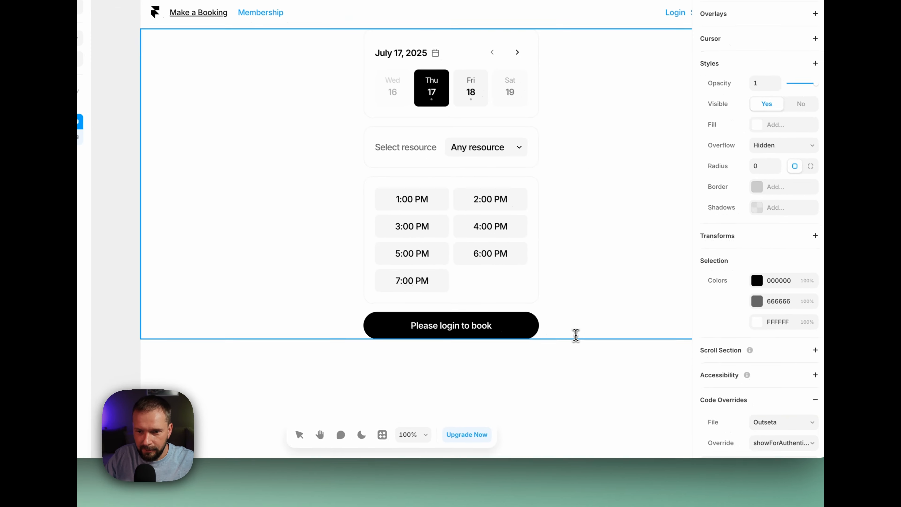
click(628, 375)
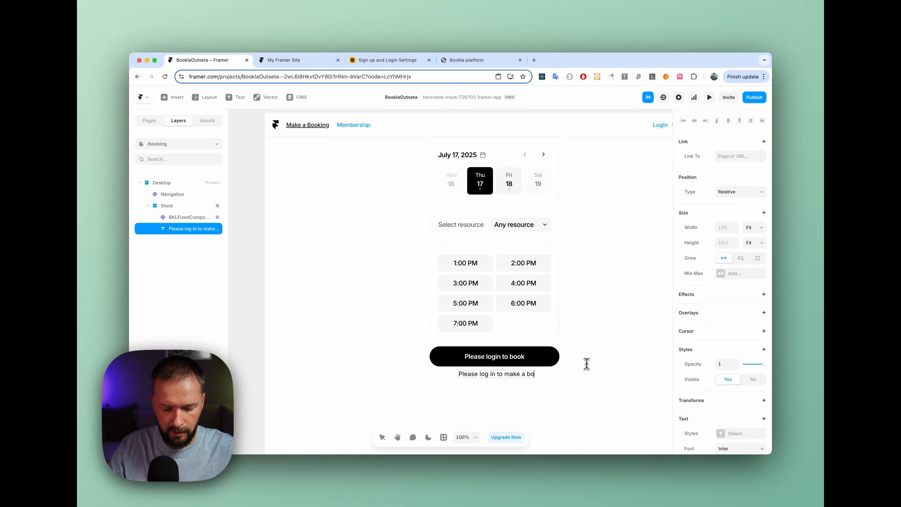
text(ng)
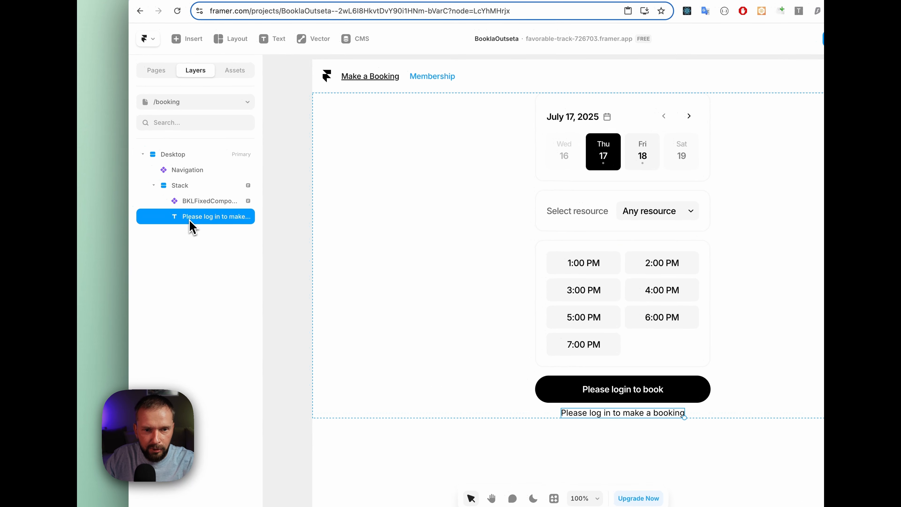
drag(175, 226, 189, 173)
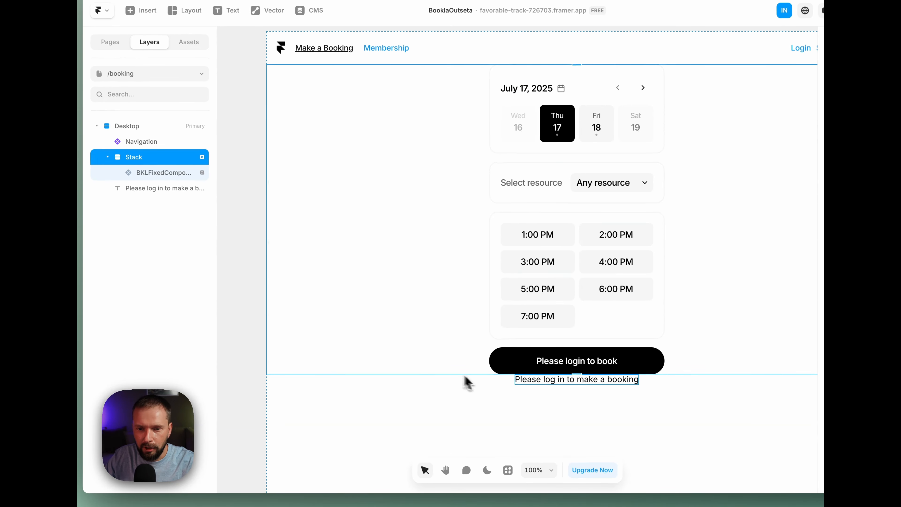
Apply the showForAnonymous code override from the Outseta file to the "Please log in to make a booking" text
click(148, 189)
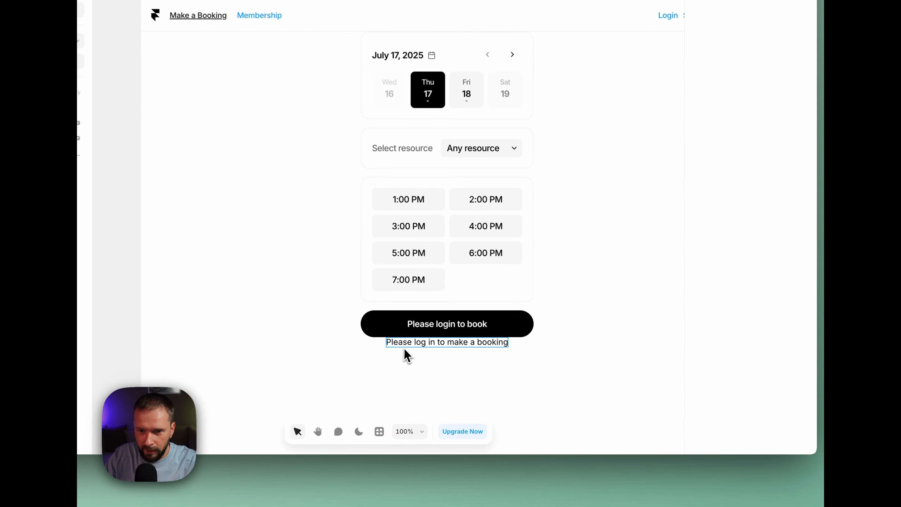
scroll(728, 402, down, 5)
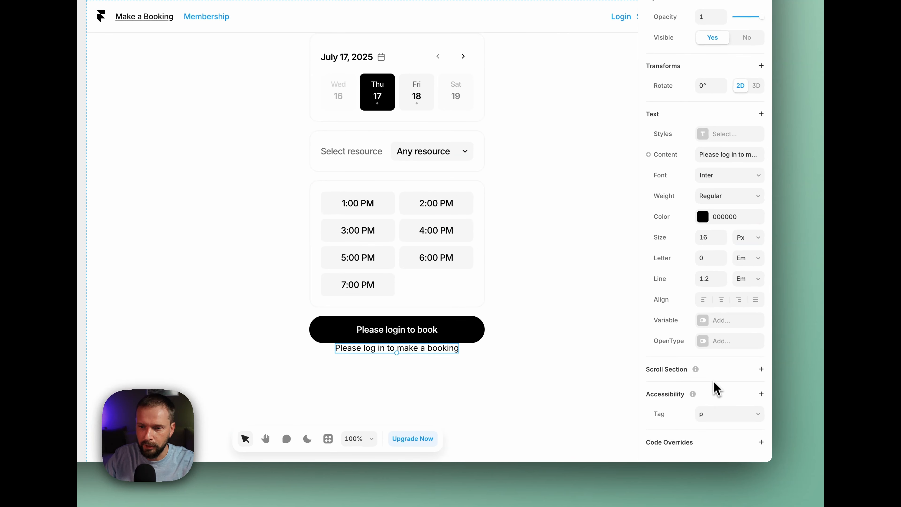
click(762, 442)
scroll(722, 383, down, 2)
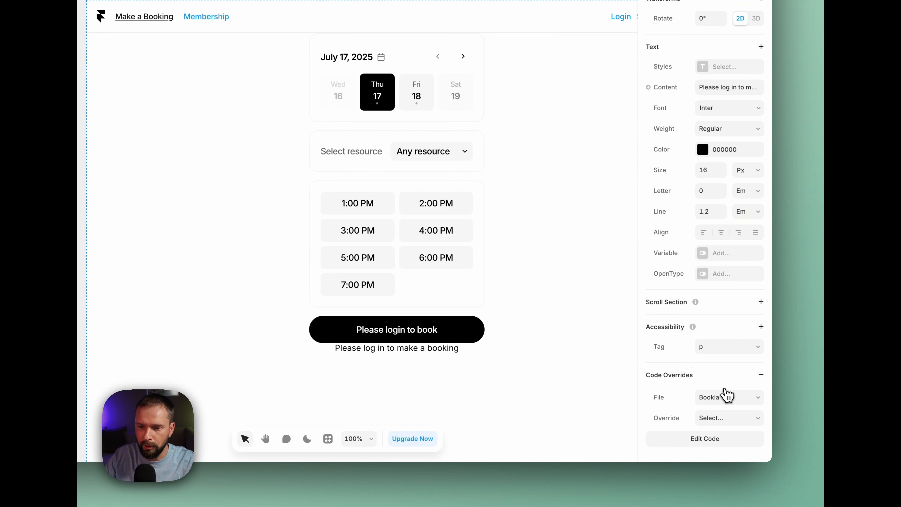
click(727, 398)
click(724, 411)
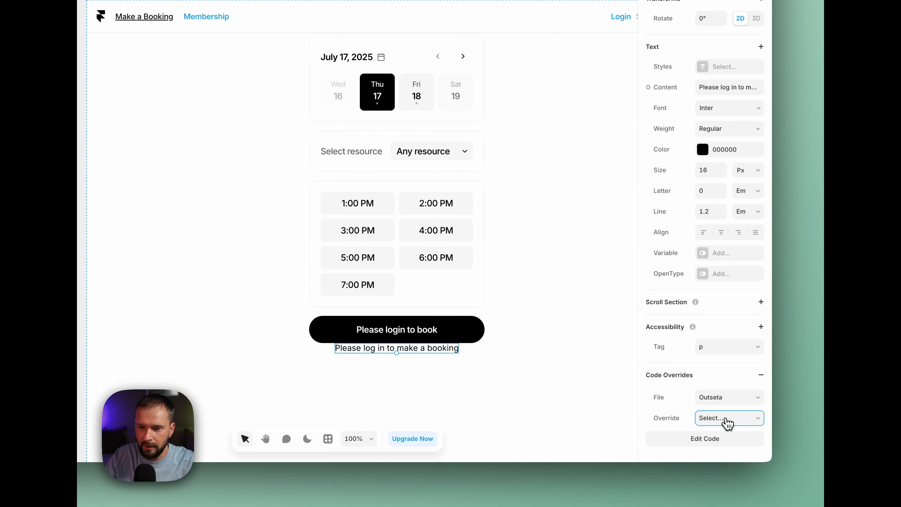
click(726, 419)
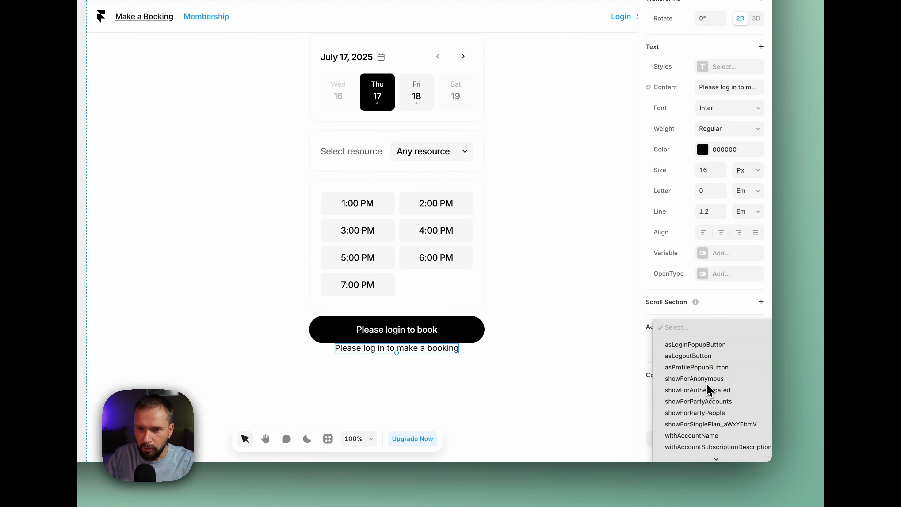
click(708, 389)
Publish the updated Framer site, reload the live booking page and check what logged-out visitors are shown
click(747, 106)
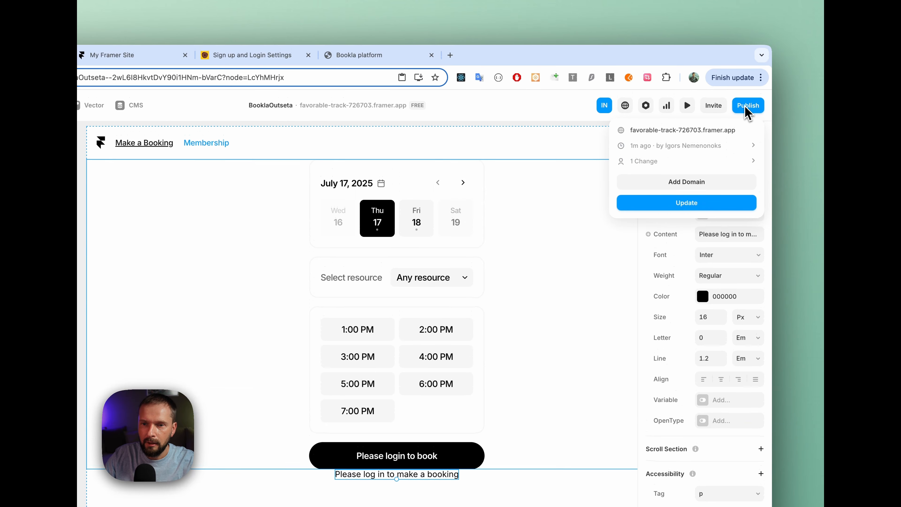
click(683, 203)
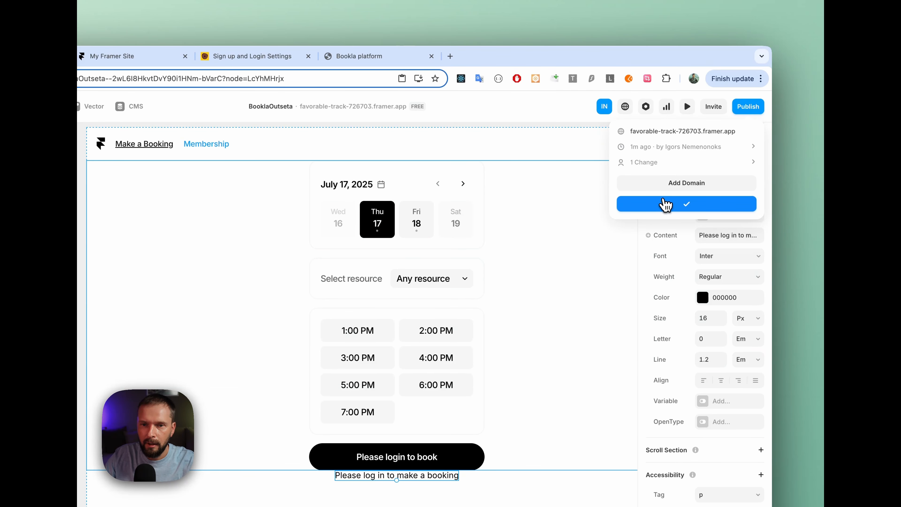
click(111, 56)
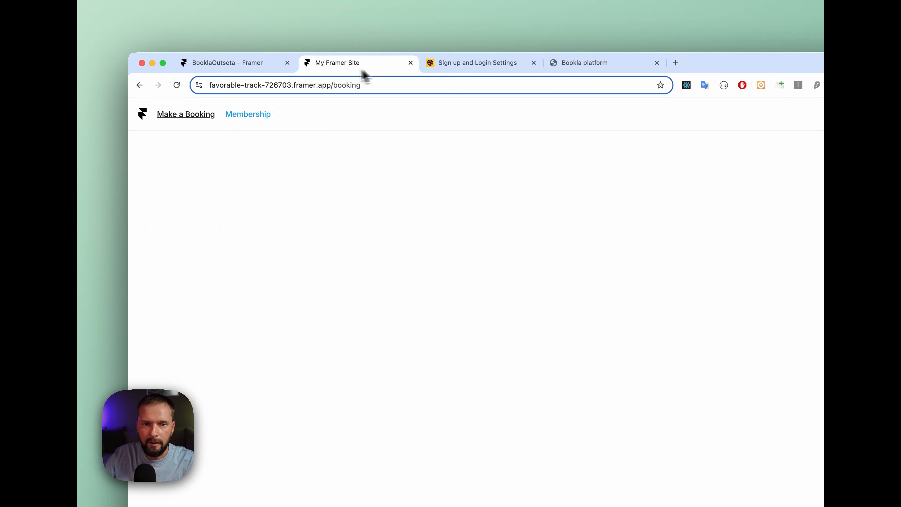
click(178, 86)
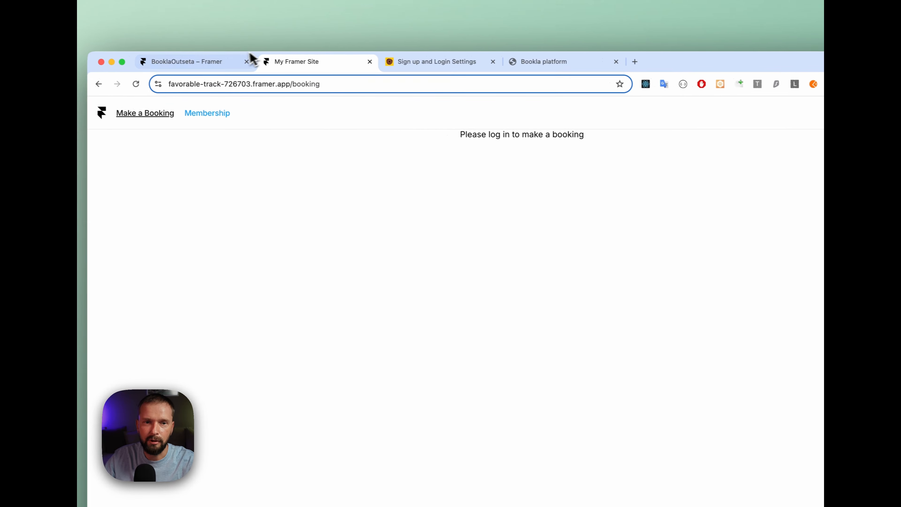
click(193, 57)
click(282, 62)
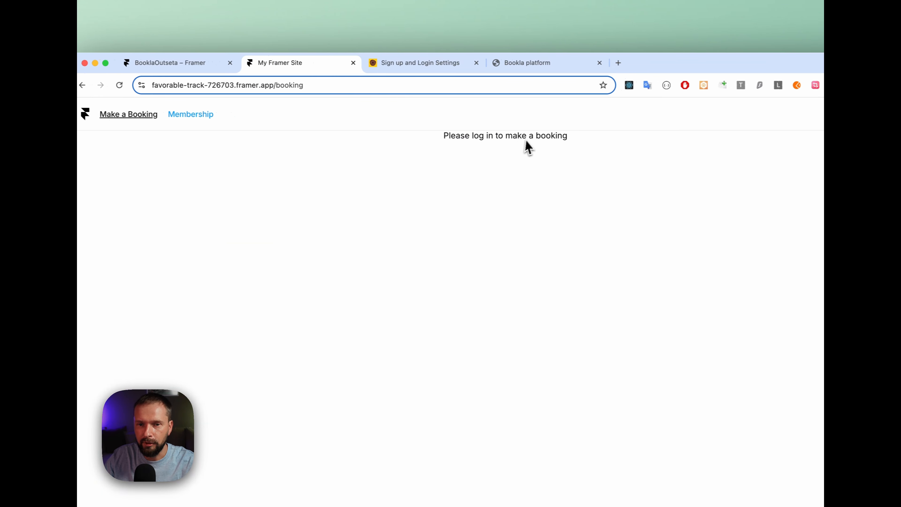
drag(468, 135, 587, 137)
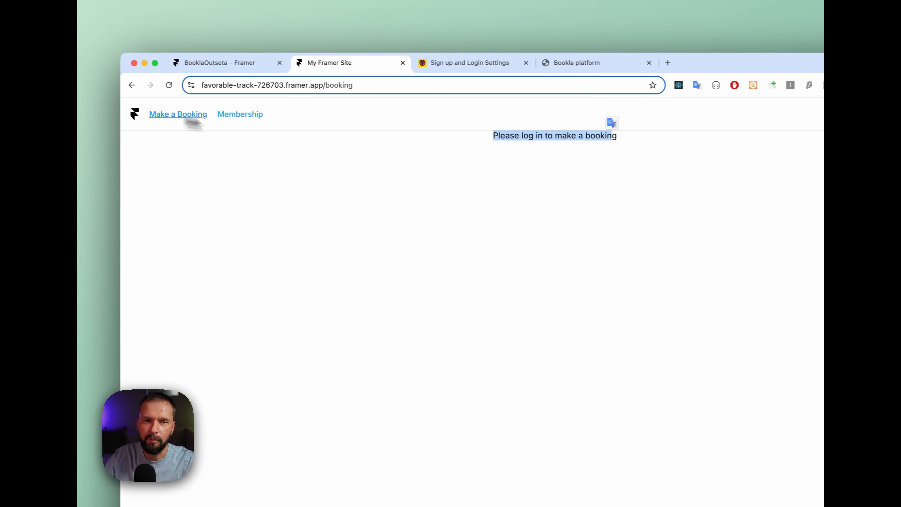
click(488, 159)
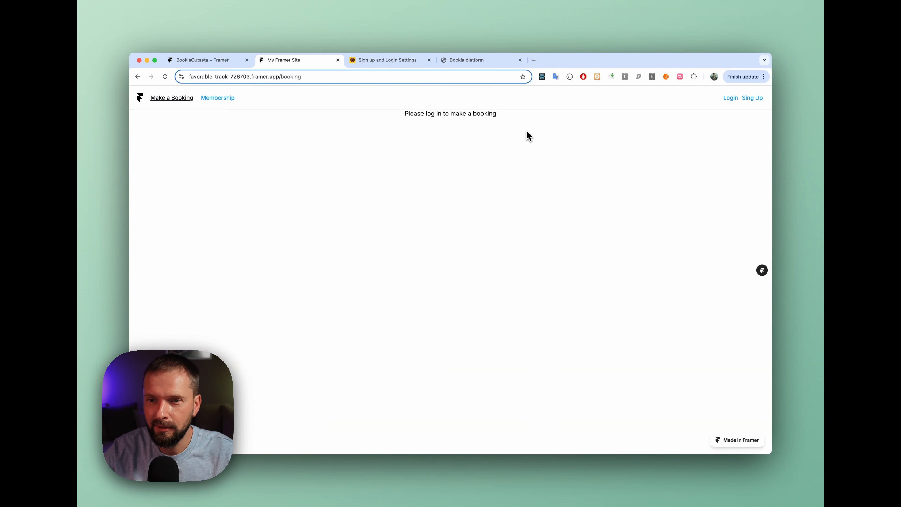
Log in to the live site as a member and book the July 17, 2025 2:00 PM slot on the Make a Booking page
click(731, 98)
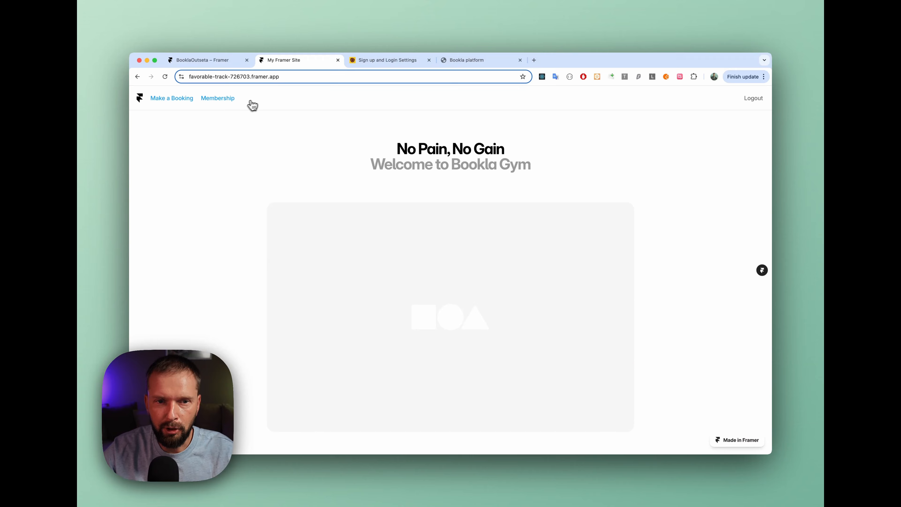
click(175, 103)
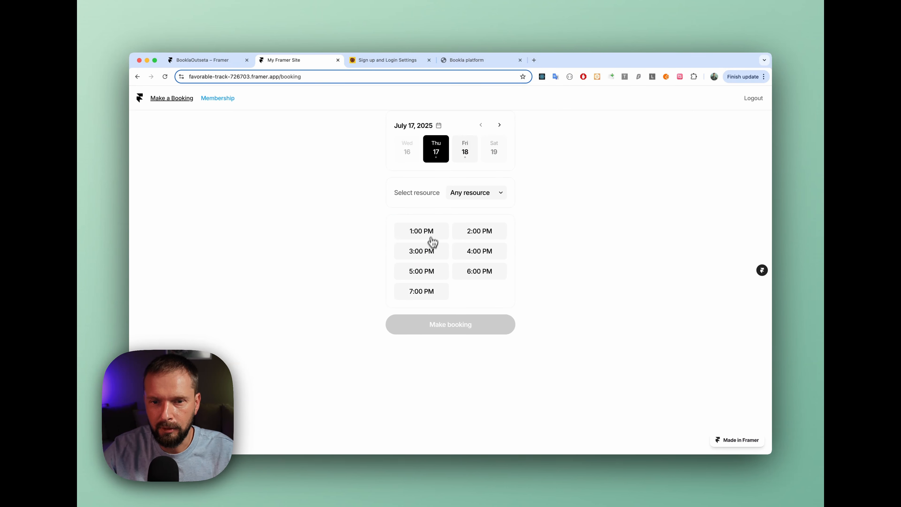
click(477, 238)
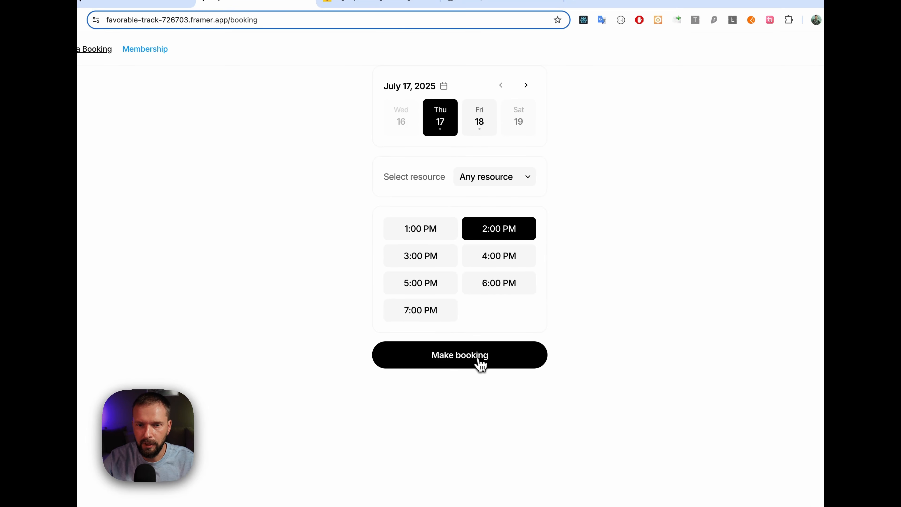
click(452, 359)
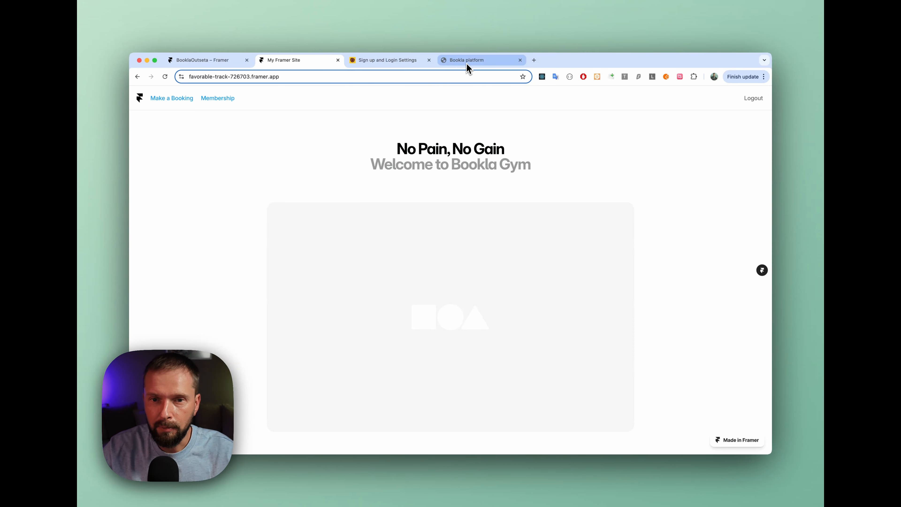
Switch to the Bookla platform and check the client list for the member's name and e-mail
click(468, 61)
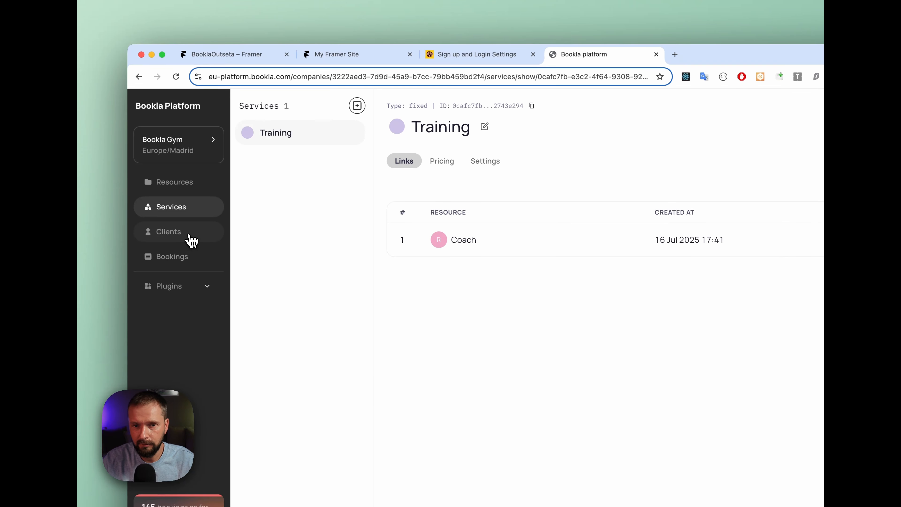
click(189, 235)
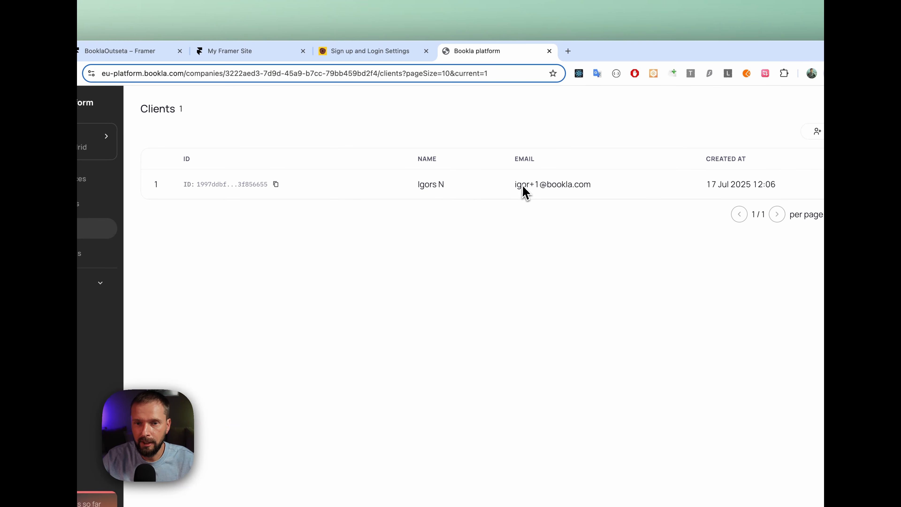
drag(590, 185, 517, 195)
click(606, 196)
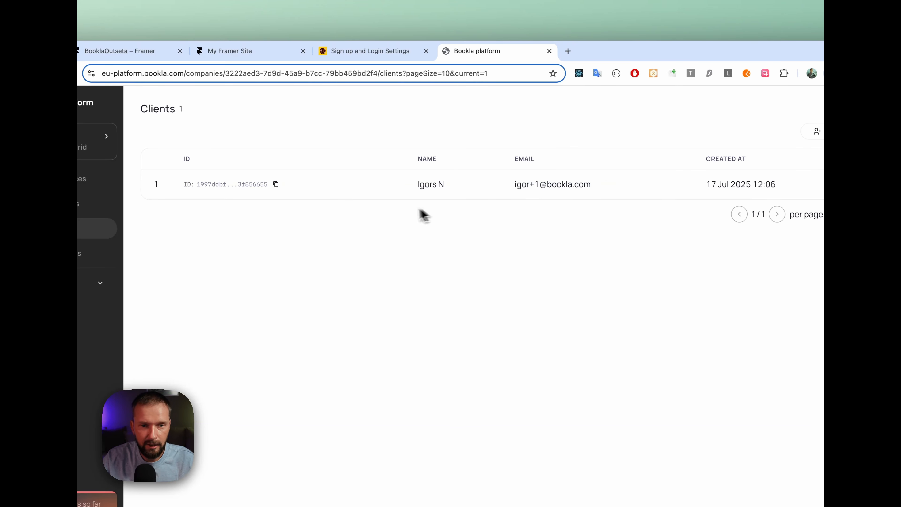
In the Bookla bookings calendar, inspect the 14:00-15:00 Training booking and its client details, and close the details
click(68, 258)
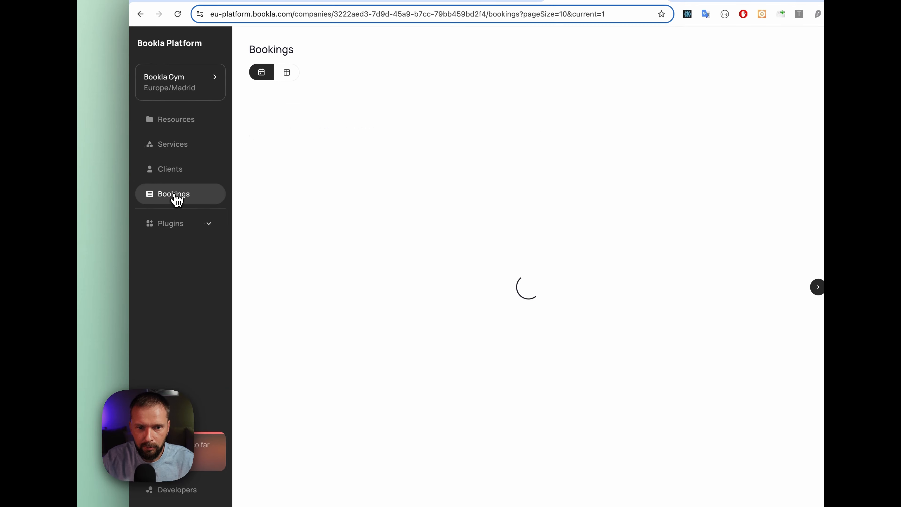
scroll(376, 195, down, 4)
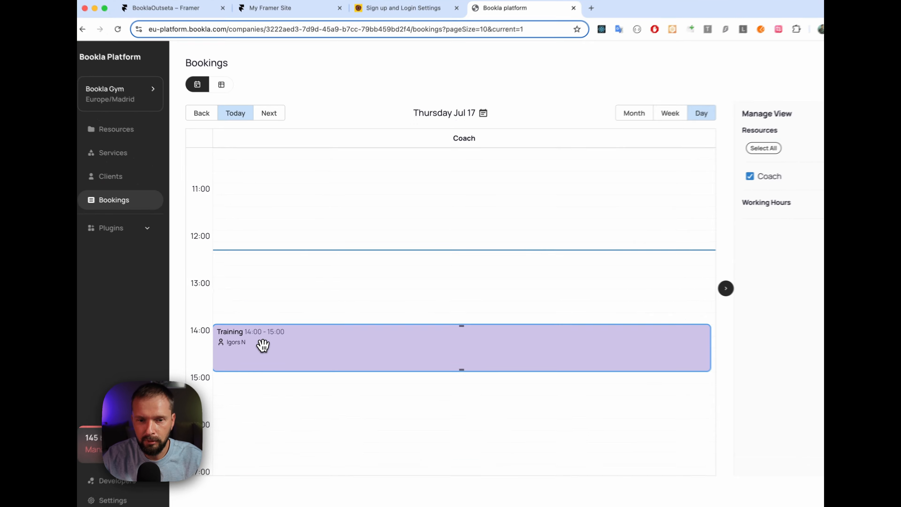
click(282, 324)
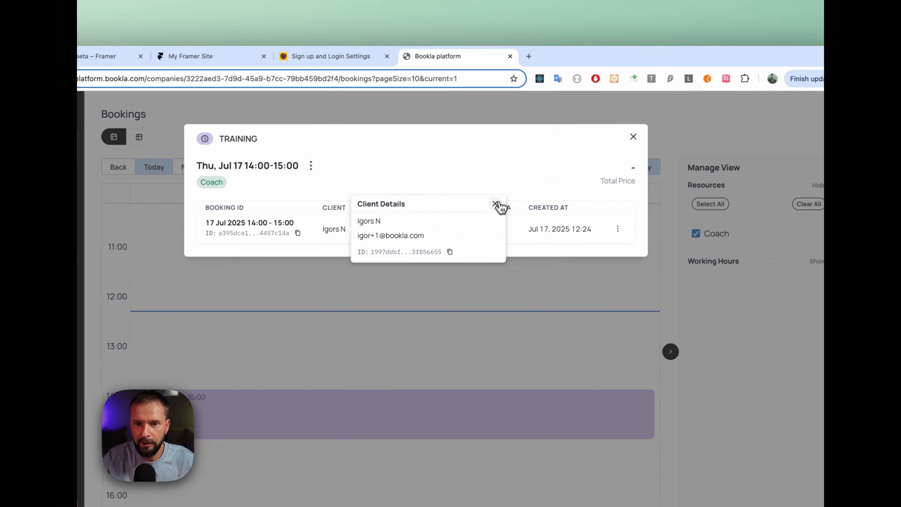
click(572, 142)
click(627, 151)
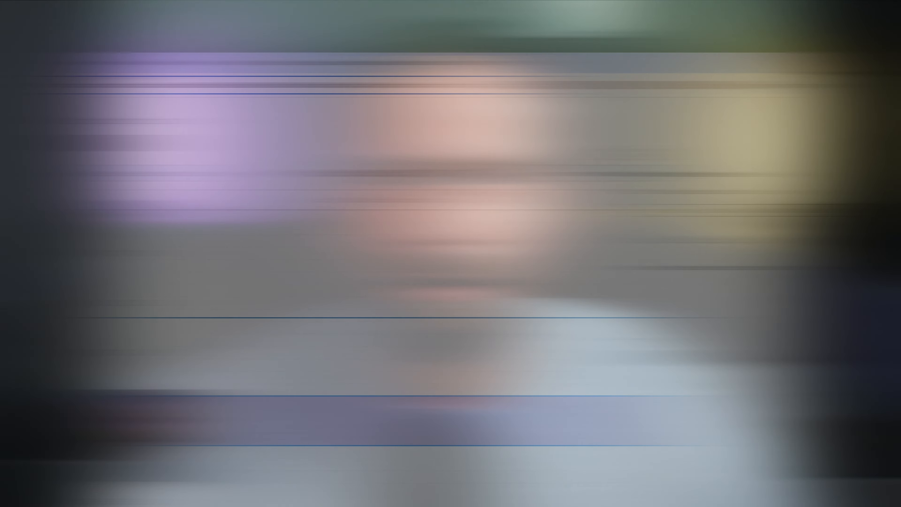